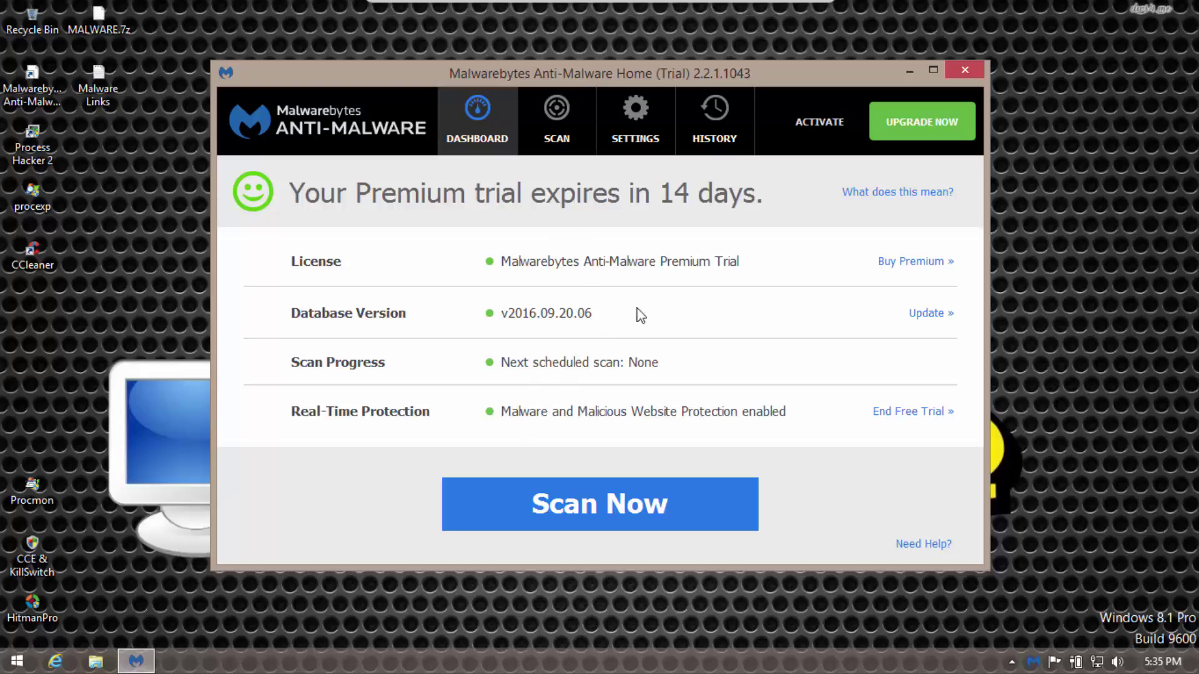
- Update the Malwarebytes malware database from the dashboard
click(916, 316)
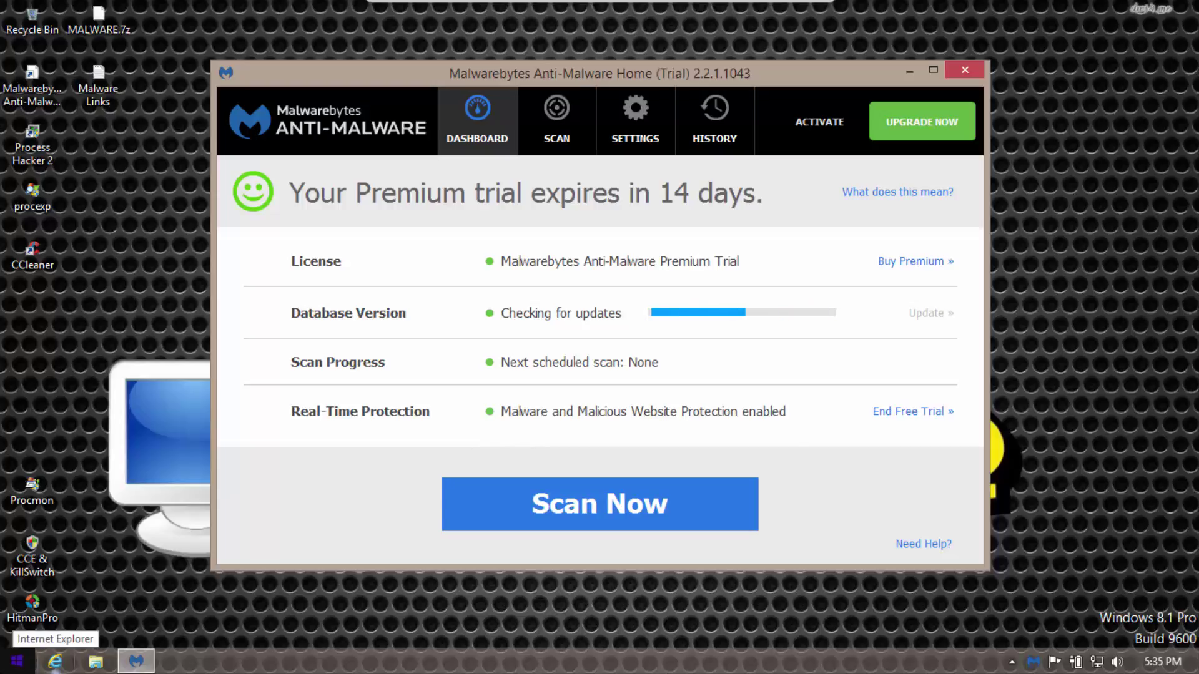
click(166, 276)
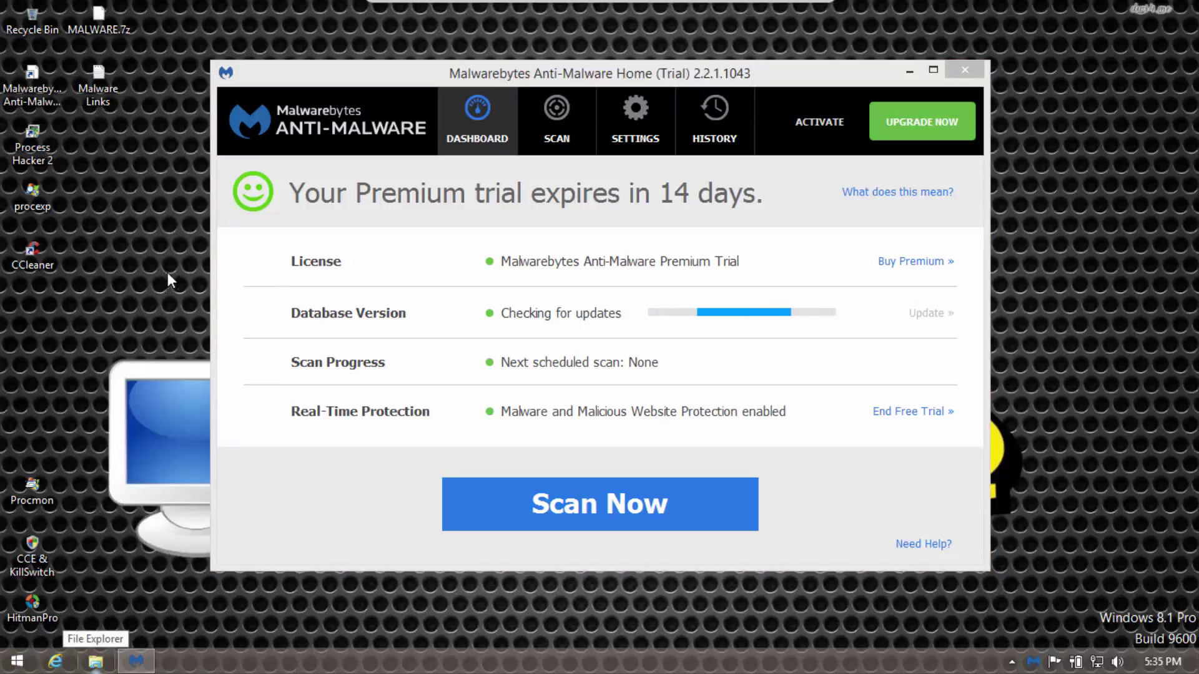
click(487, 310)
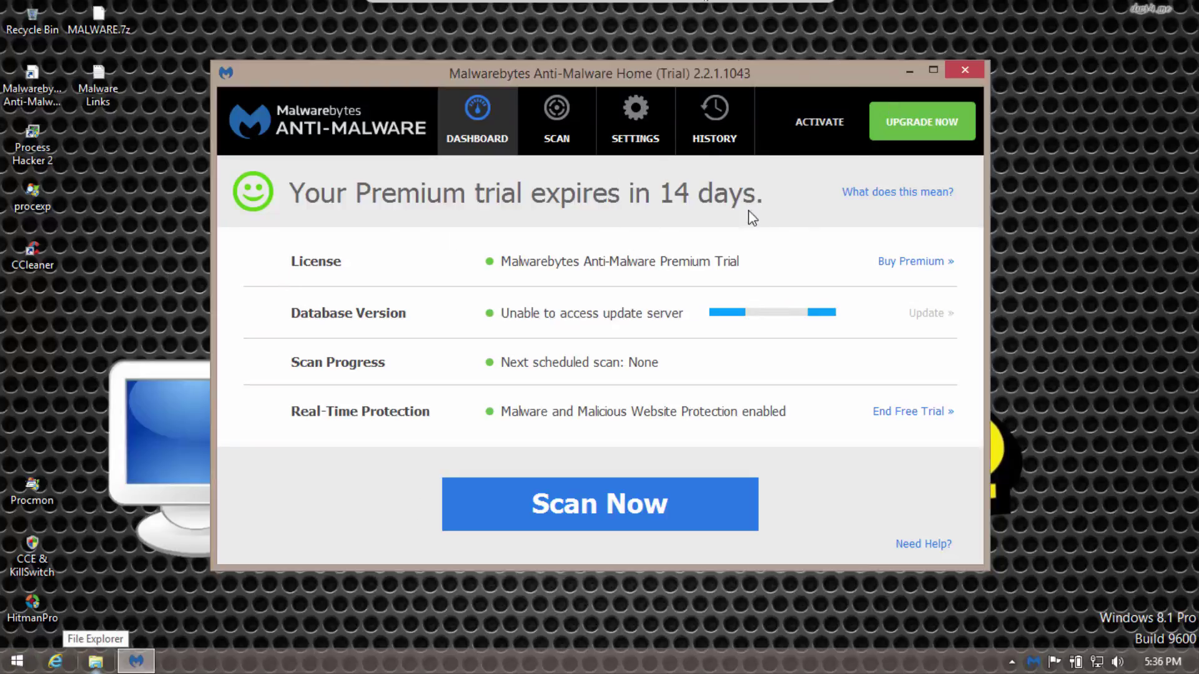
- Show the virtual machine in a window instead of full screen and open Task Manager on the host
click(800, 7)
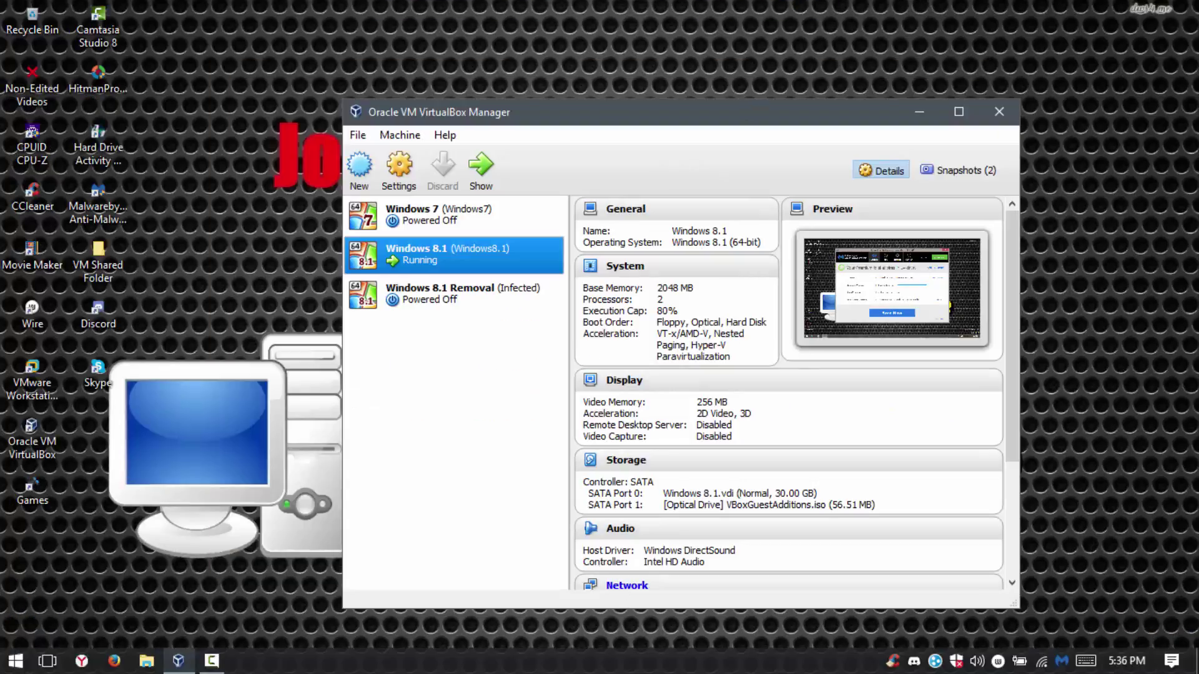
right_click(584, 660)
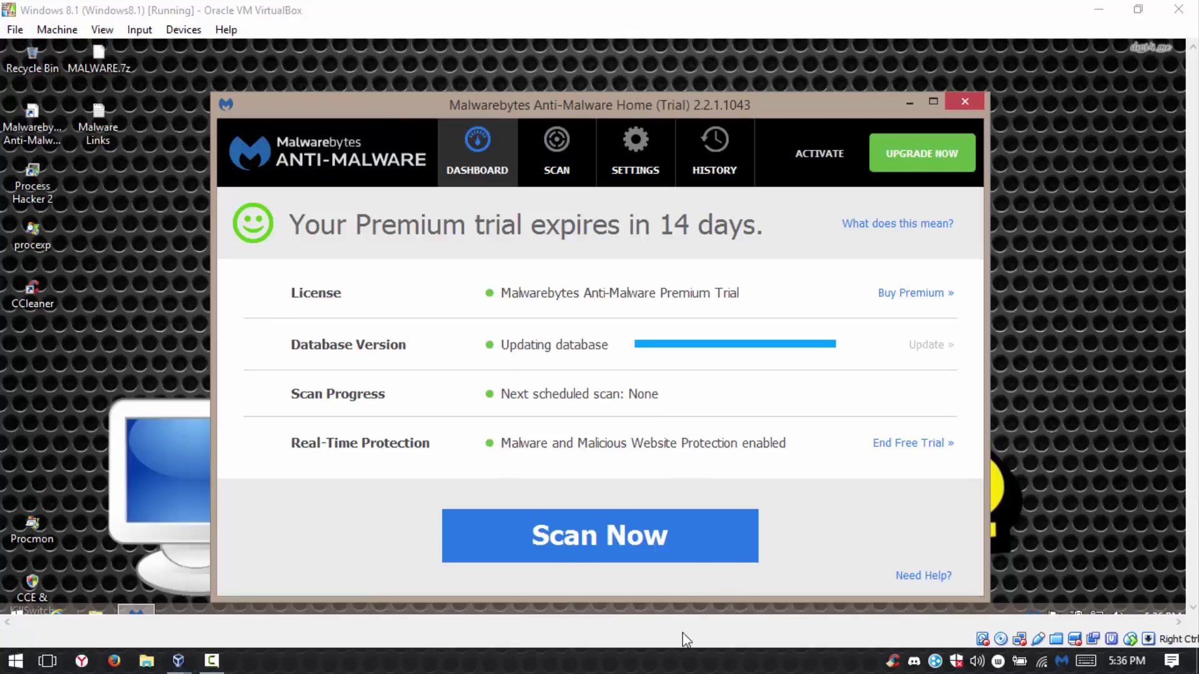
key(ctrl+shift+Escape)
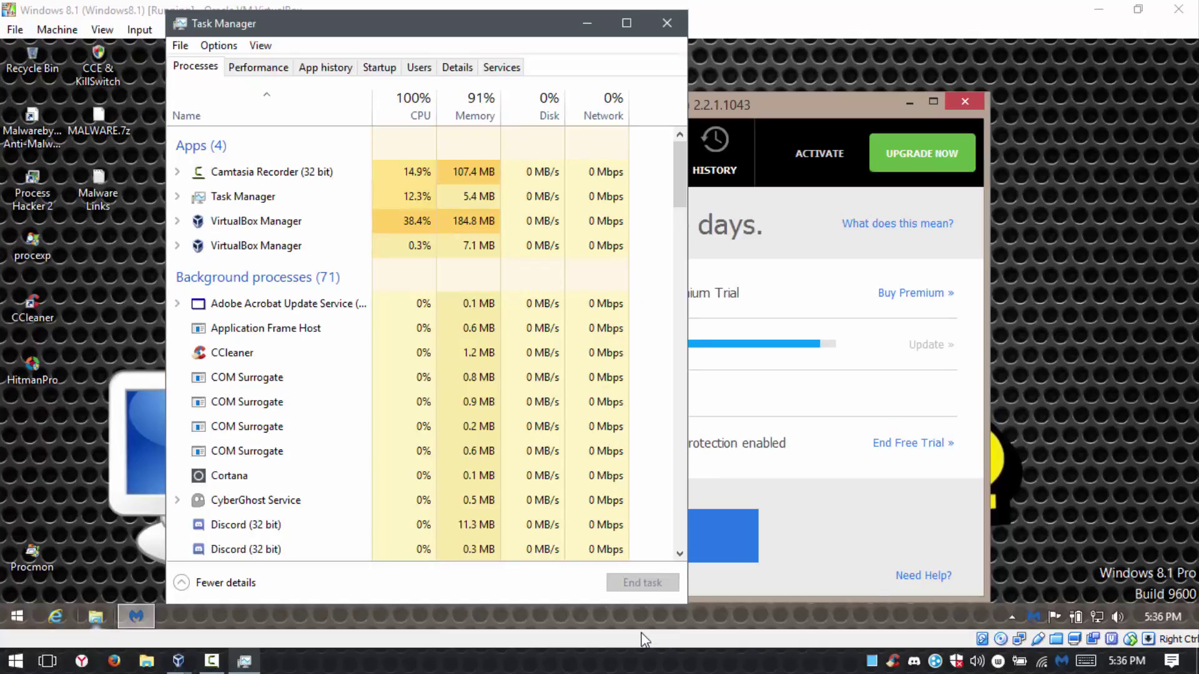
- Examine the memory use of mbamscheduler.exe, mbamservice.exe and mbam.exe in the host's detailed process list, and close Task Manager
click(465, 71)
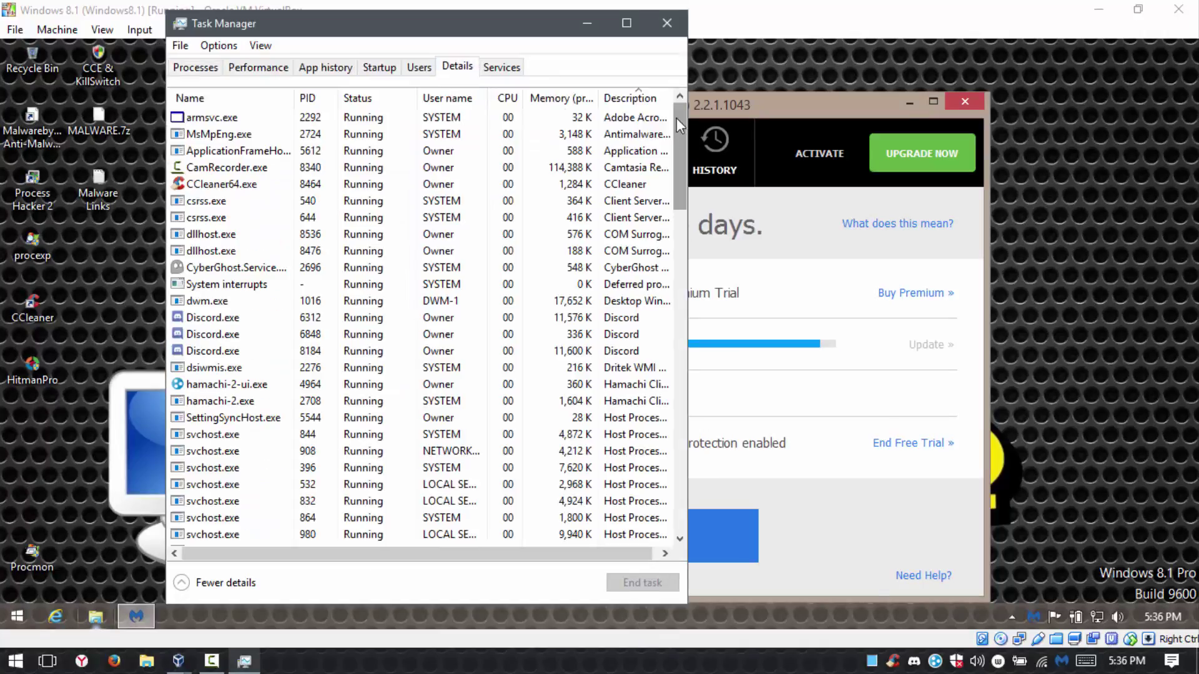
drag(679, 150, 701, 308)
click(643, 267)
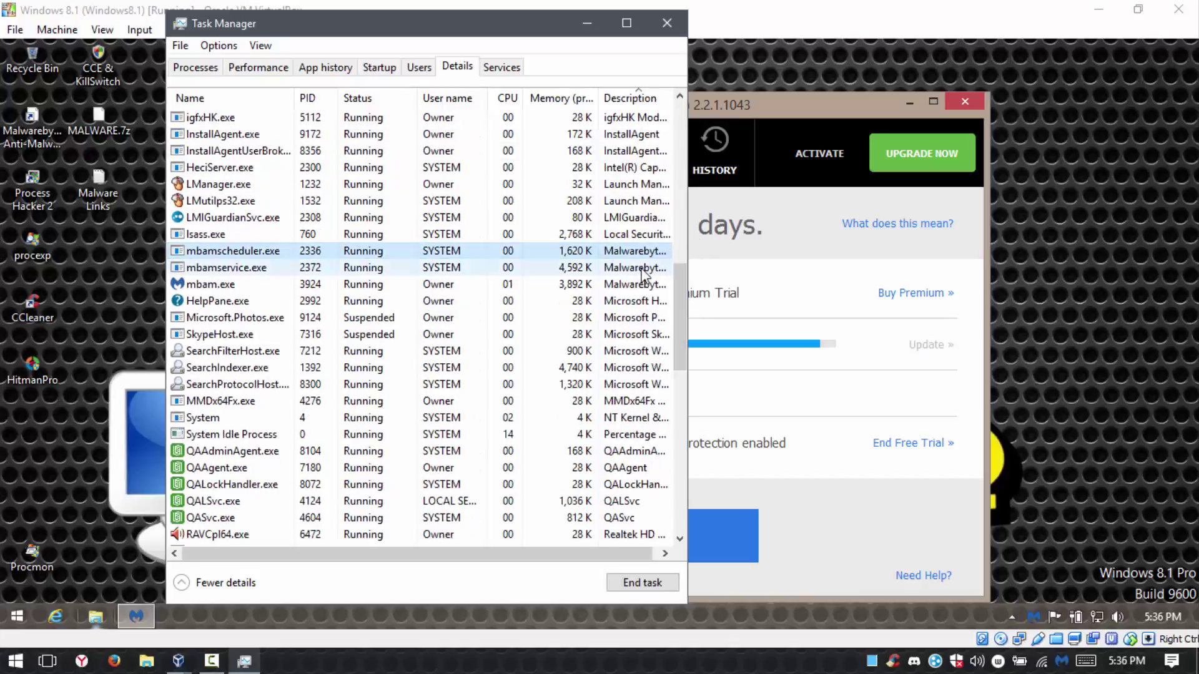
click(635, 286)
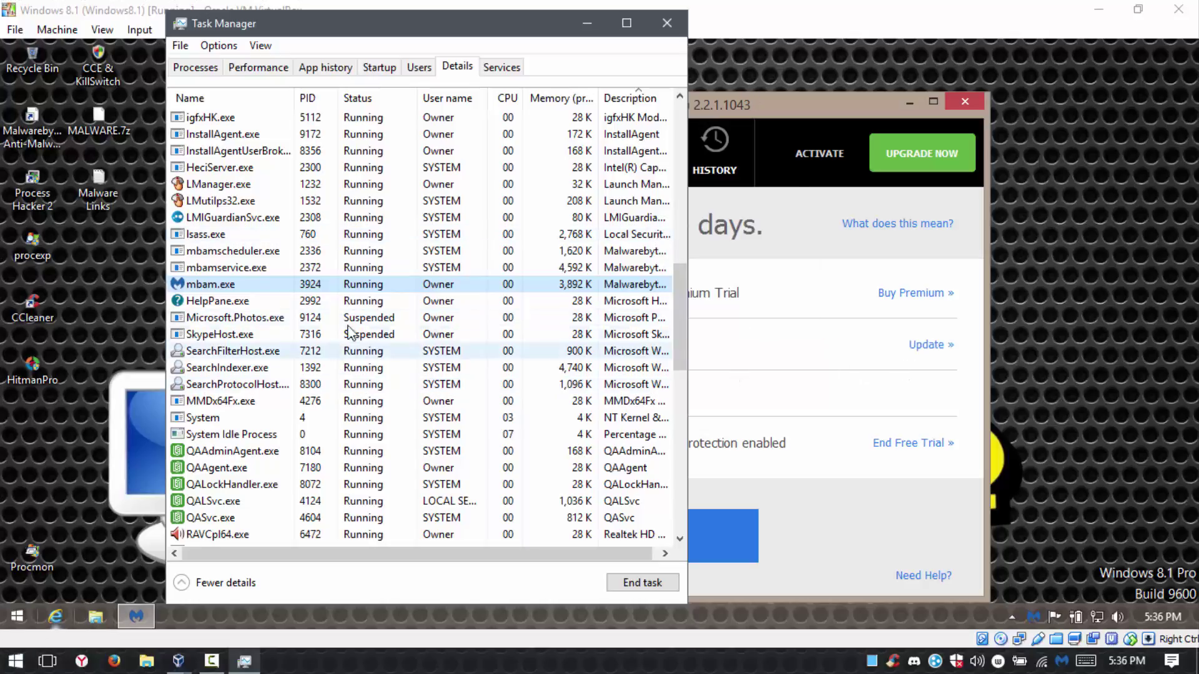
click(554, 270)
click(554, 253)
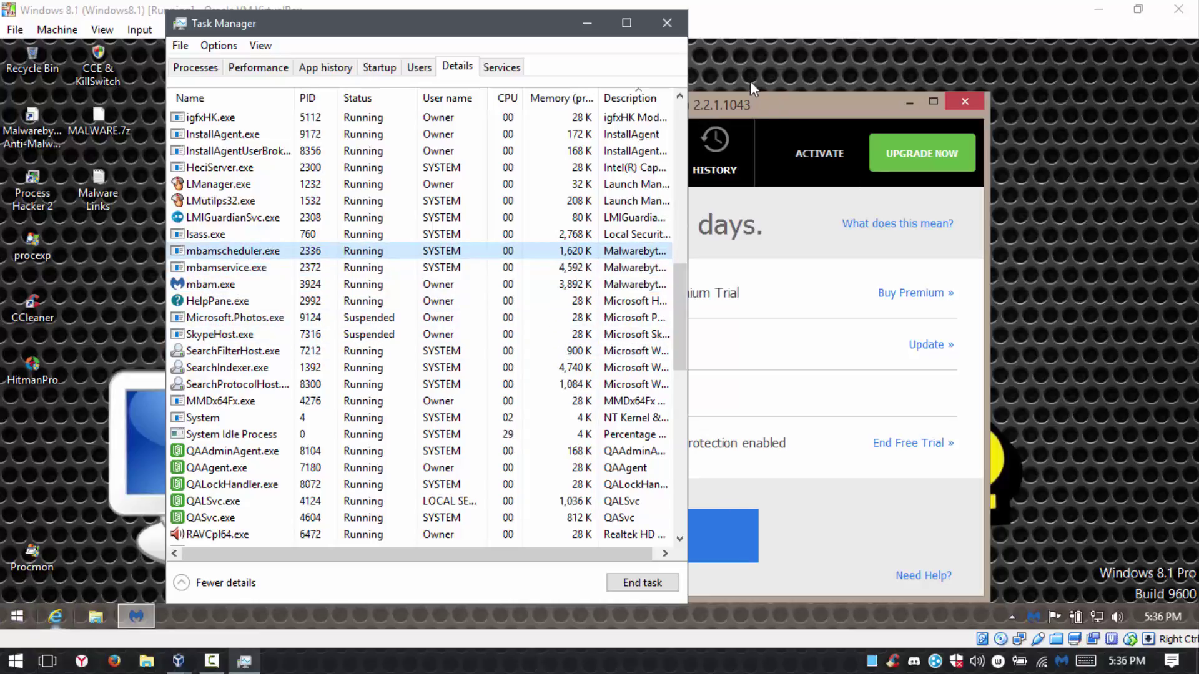
click(667, 24)
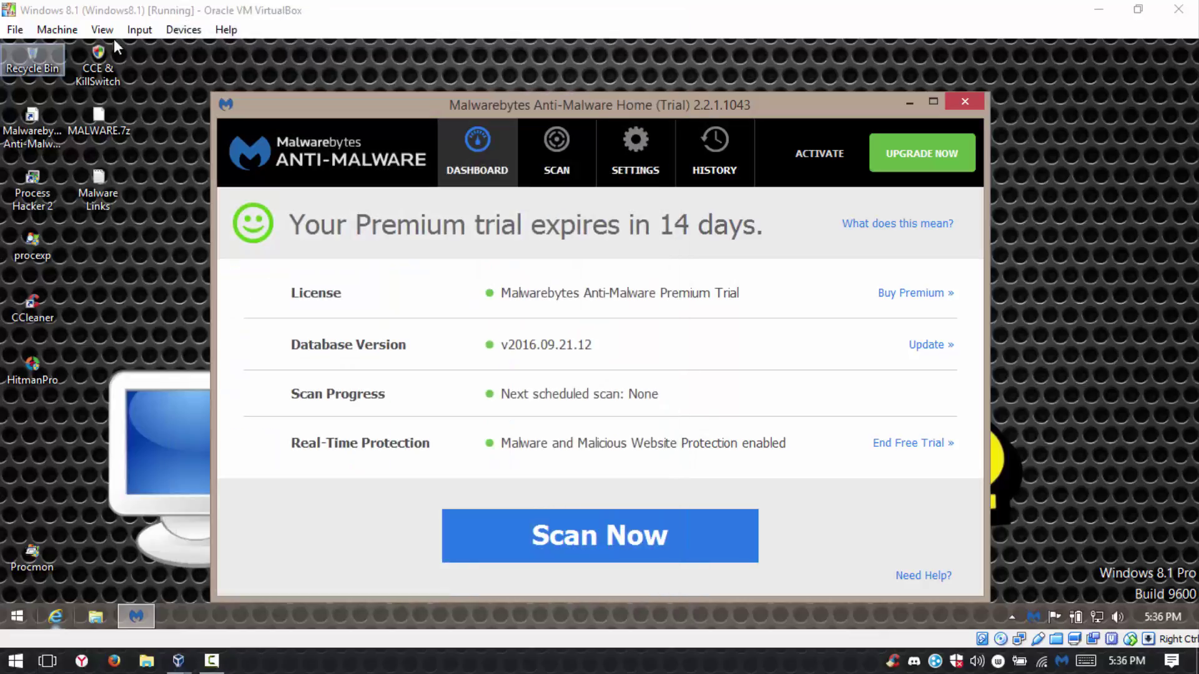
- Switch the Windows 8.1 virtual machine back to full-screen mode
click(139, 29)
mouse_move(102, 29)
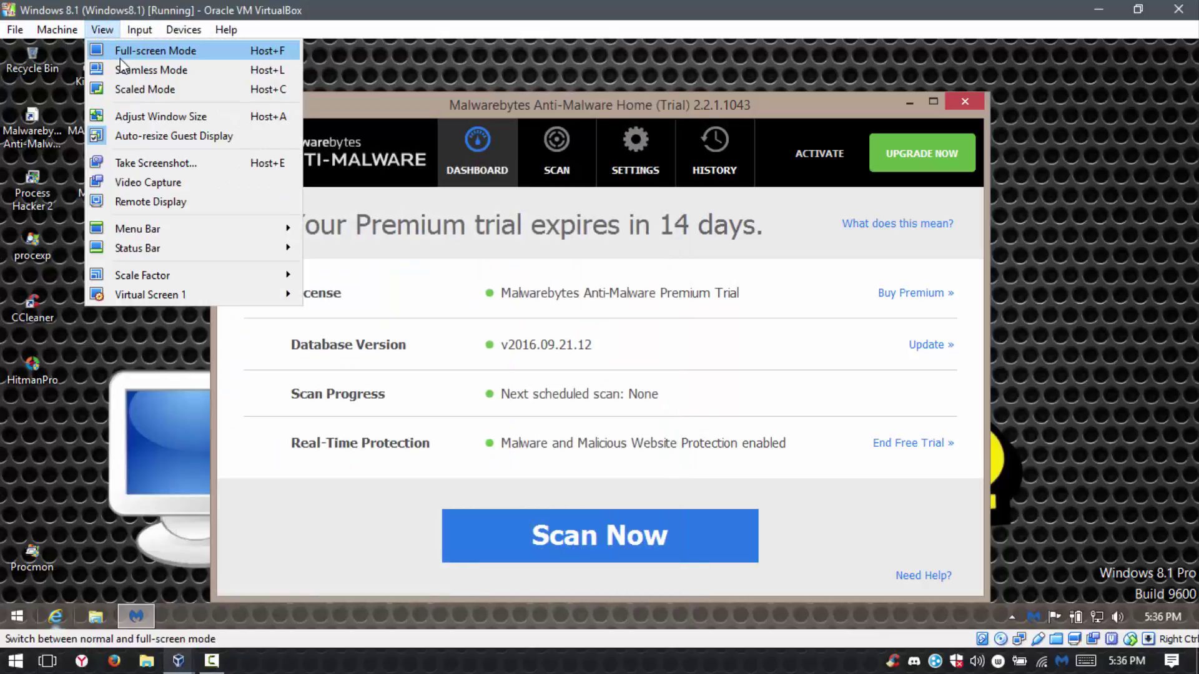
click(120, 56)
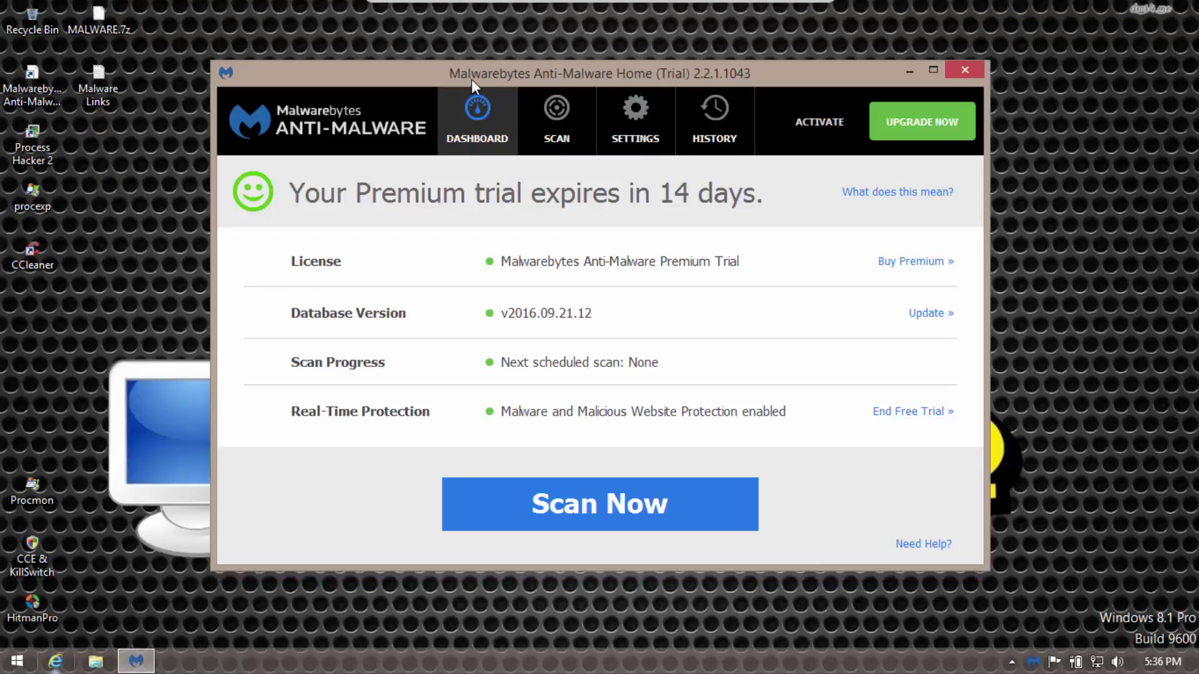
- Shift the Malwarebytes window slightly and open Task Manager inside the virtual machine
mouse_move(471, 80)
mouse_down()
mouse_move(485, 95)
mouse_move(450, 87)
mouse_up()
right_click(558, 662)
click(598, 616)
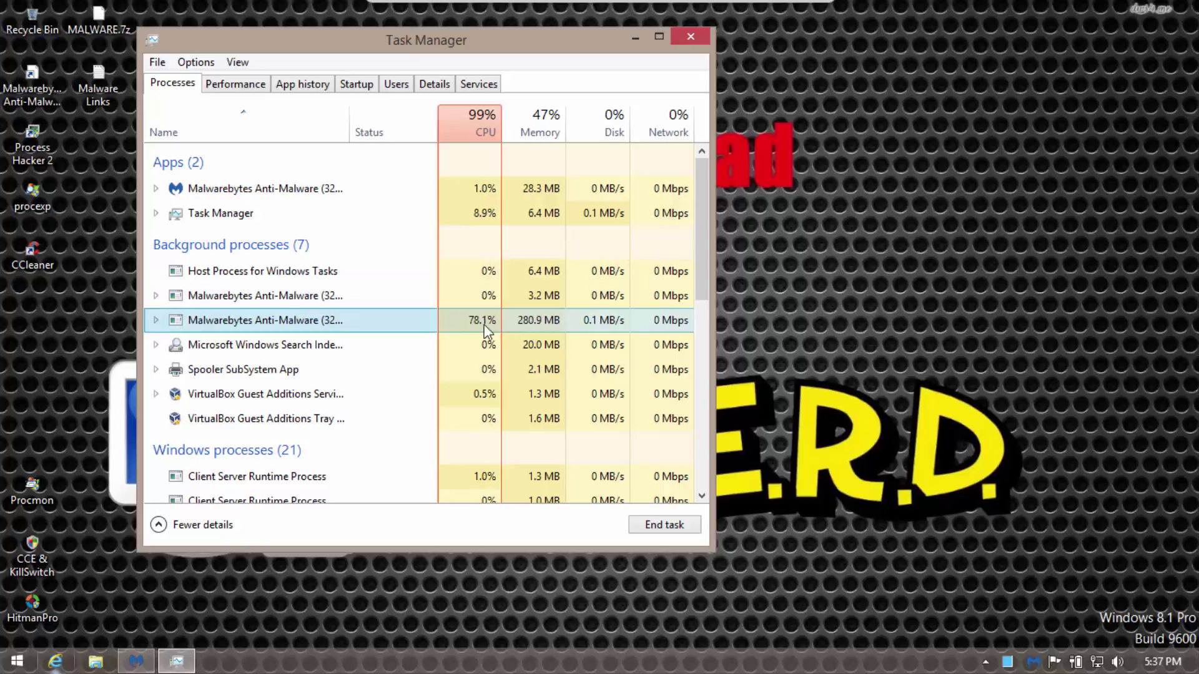
- Examine the CPU and memory use of the Malwarebytes processes in the virtual machine's Task Manager, checking against the Malwarebytes dashboard
click(131, 667)
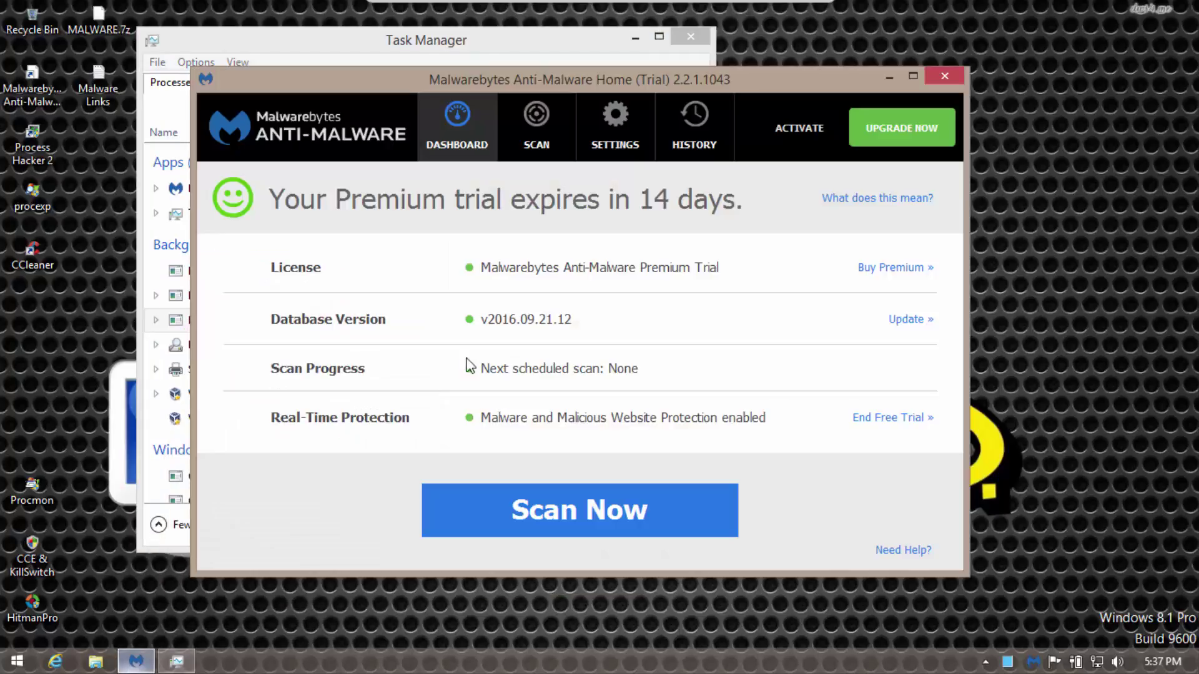
click(511, 121)
click(463, 121)
click(300, 45)
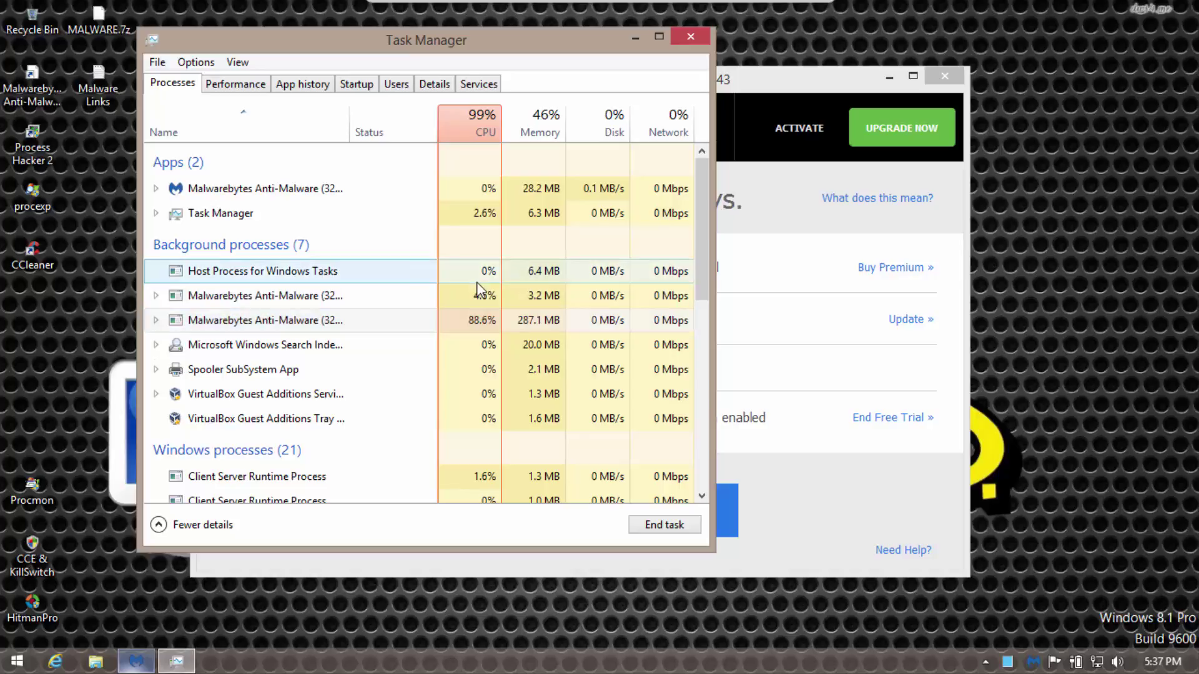
click(459, 318)
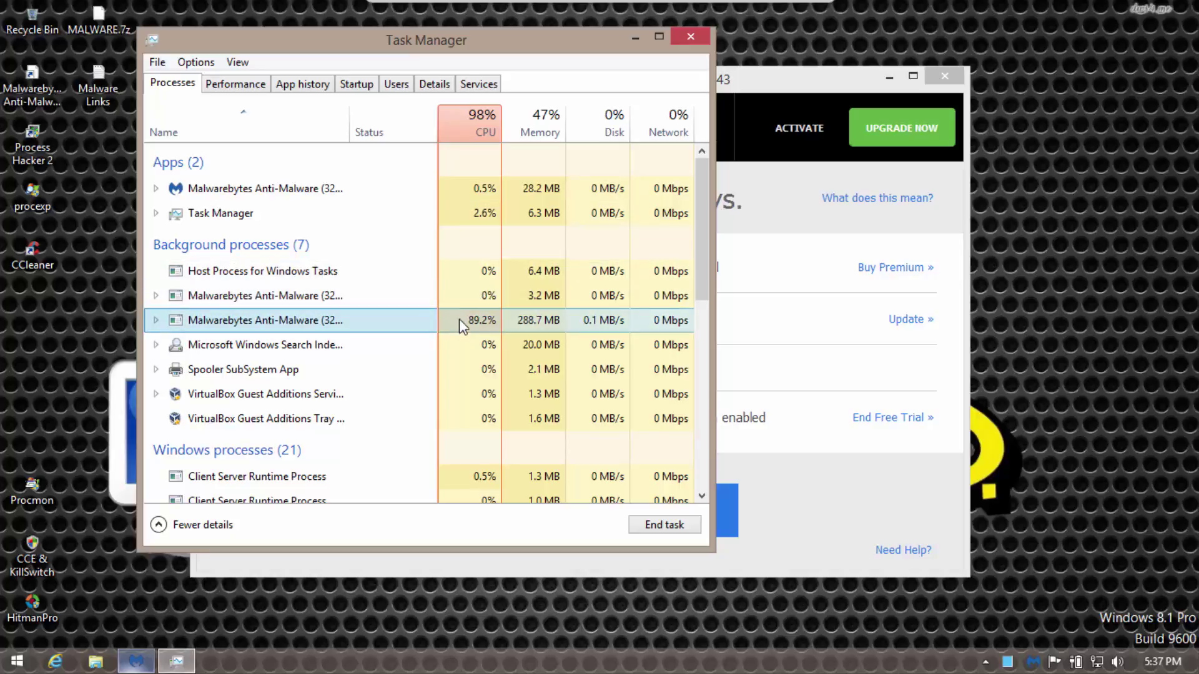
click(536, 272)
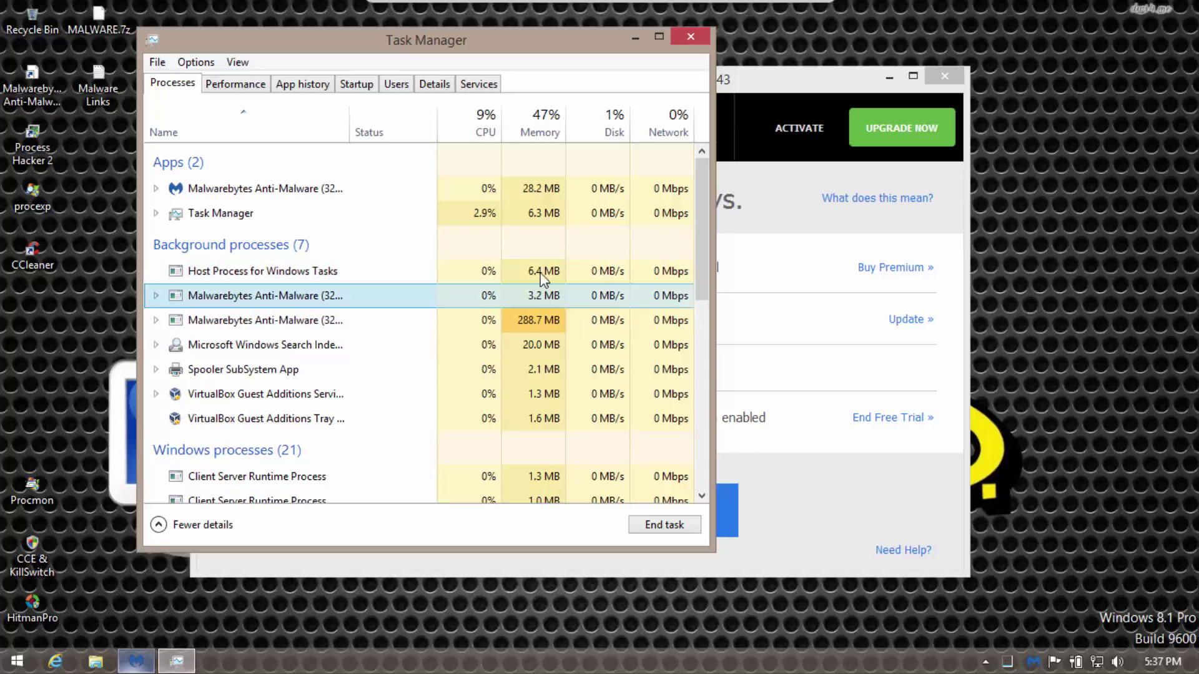
click(539, 300)
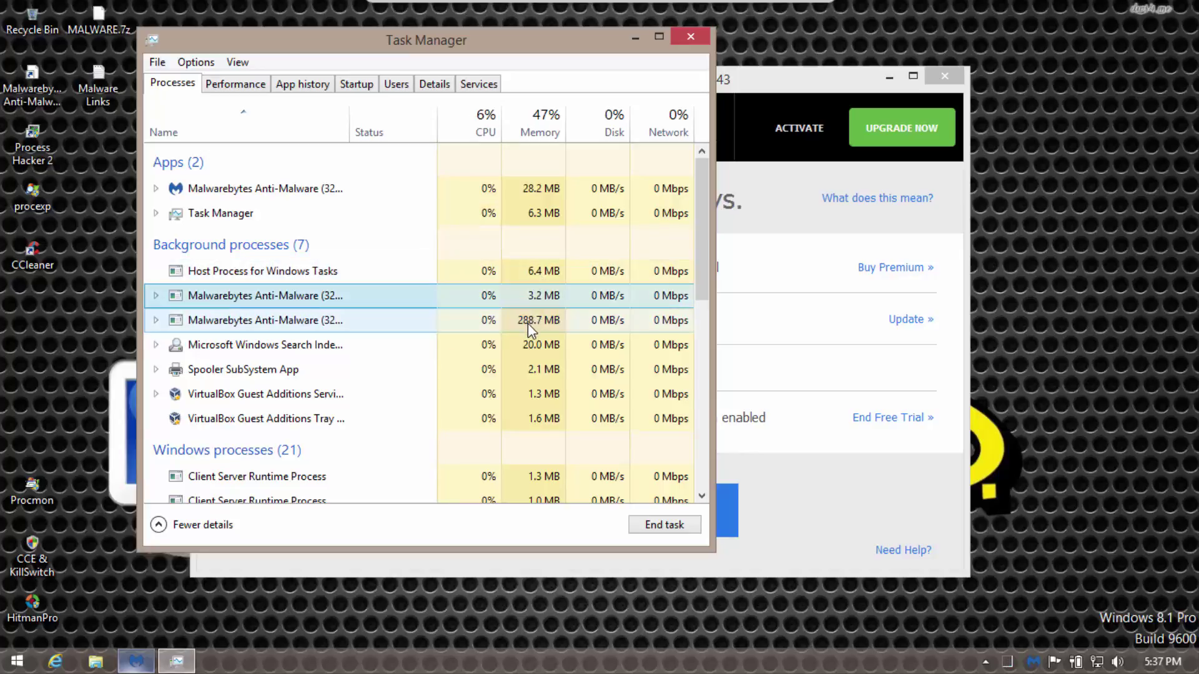
click(496, 392)
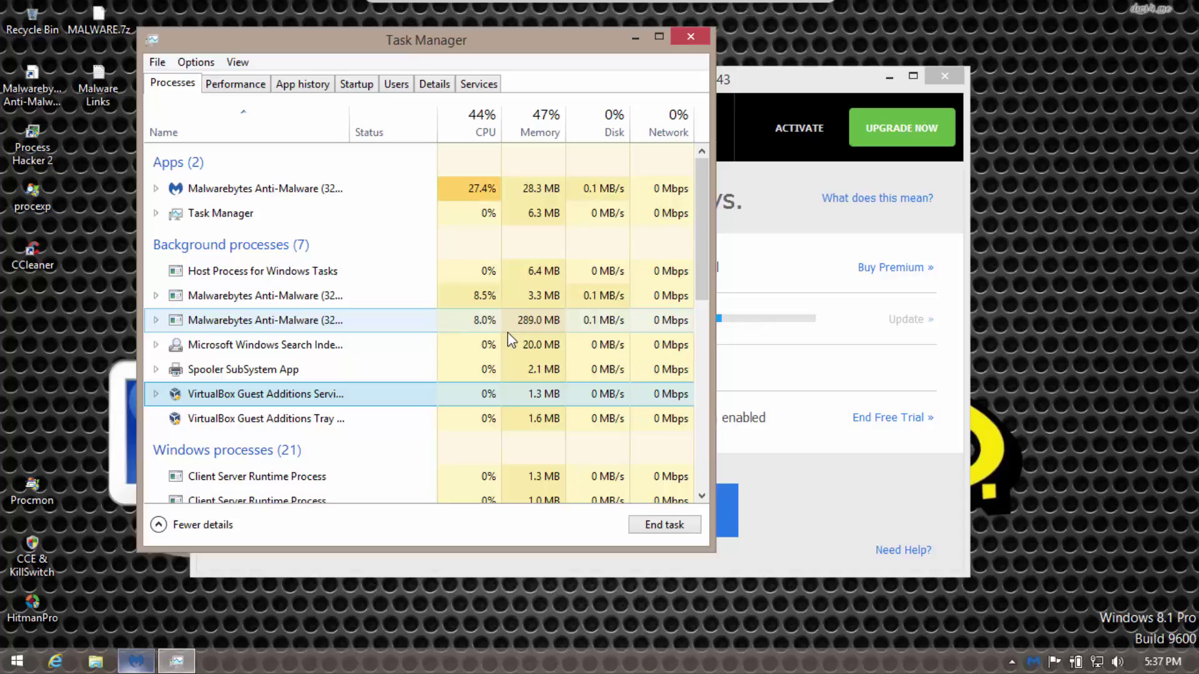
click(507, 332)
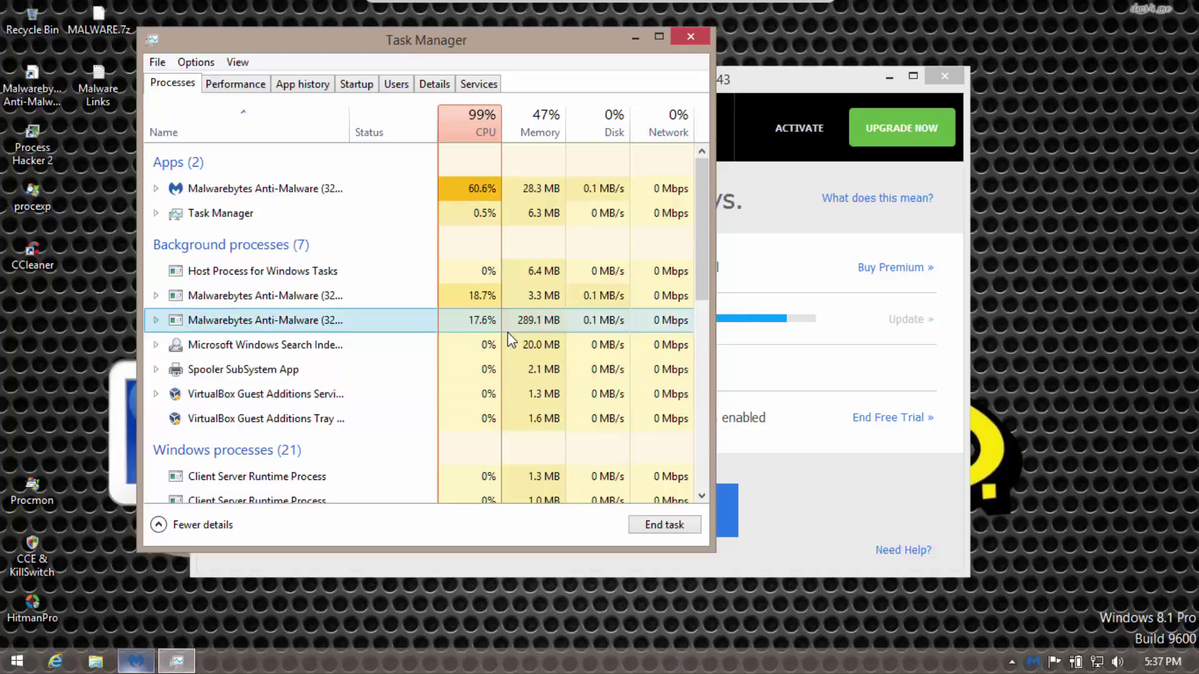
- Spread out the Task Manager and Malwarebytes windows so the update check and process load can be watched together
click(796, 322)
drag(535, 37, 418, 44)
click(762, 266)
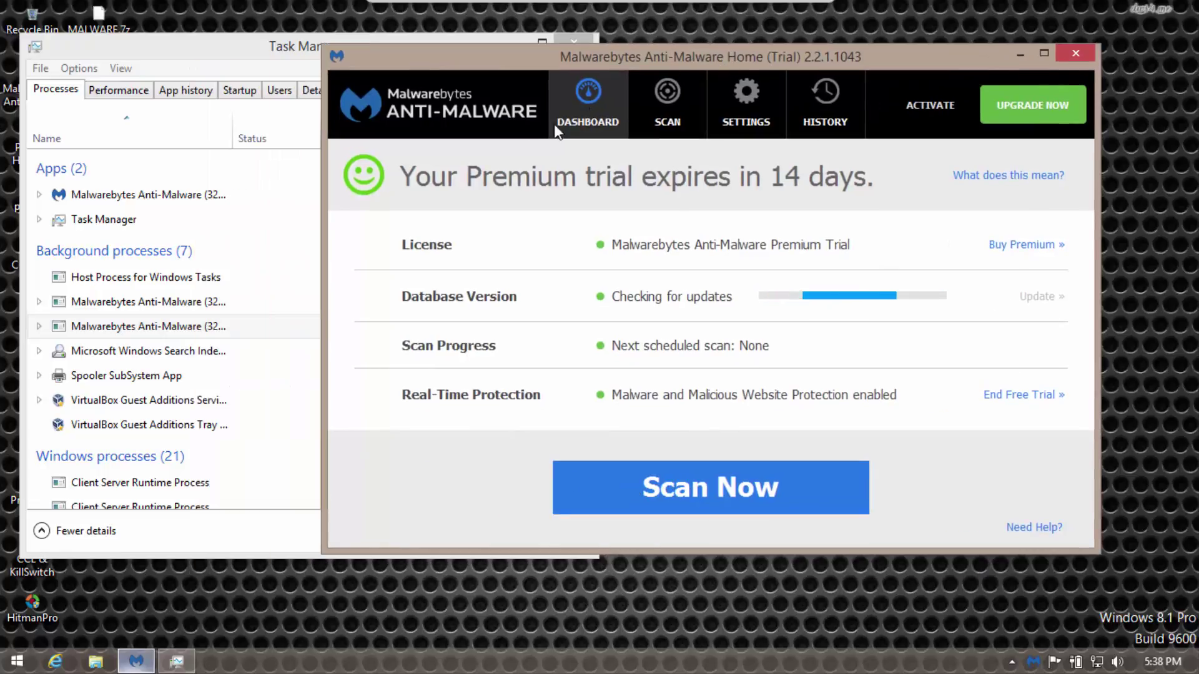
- Close Task Manager and move the Malwarebytes window back to the middle of the desktop
click(235, 285)
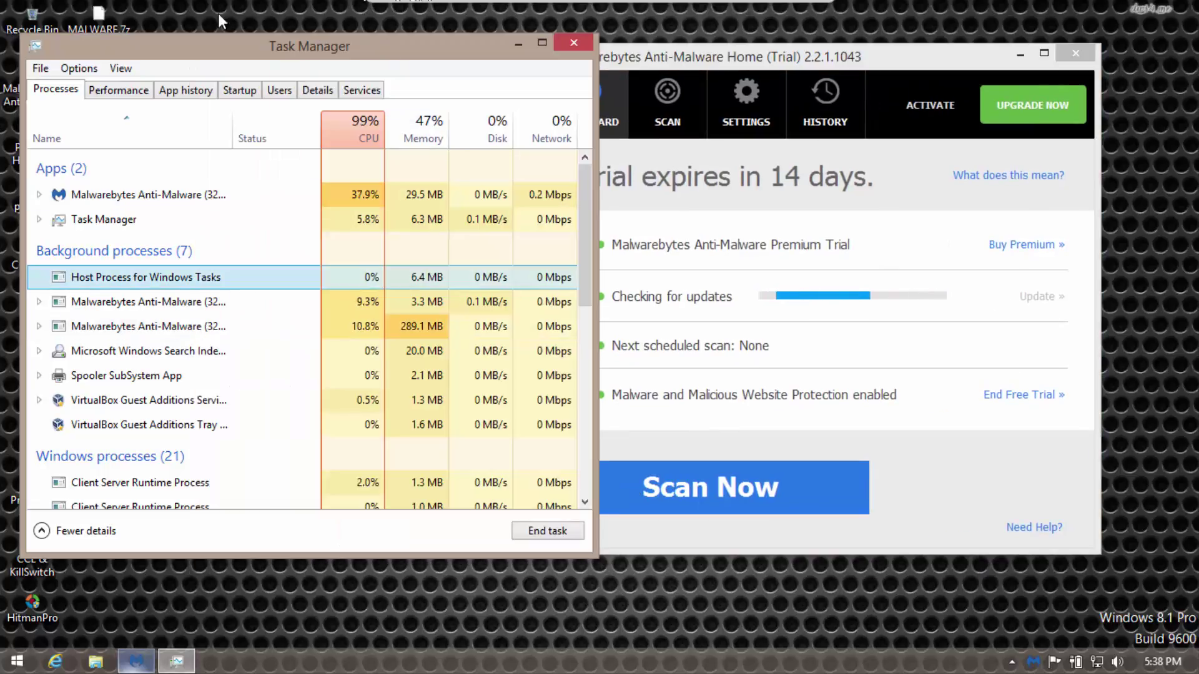
drag(257, 41, 255, 24)
click(570, 25)
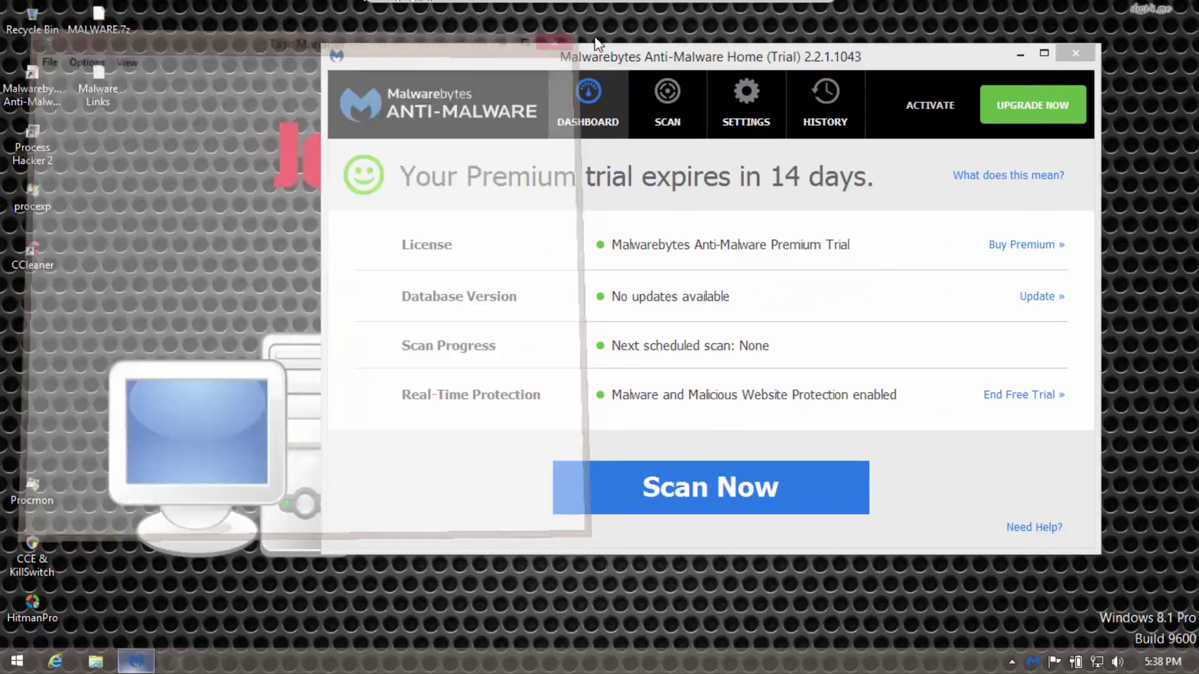
drag(541, 63, 466, 70)
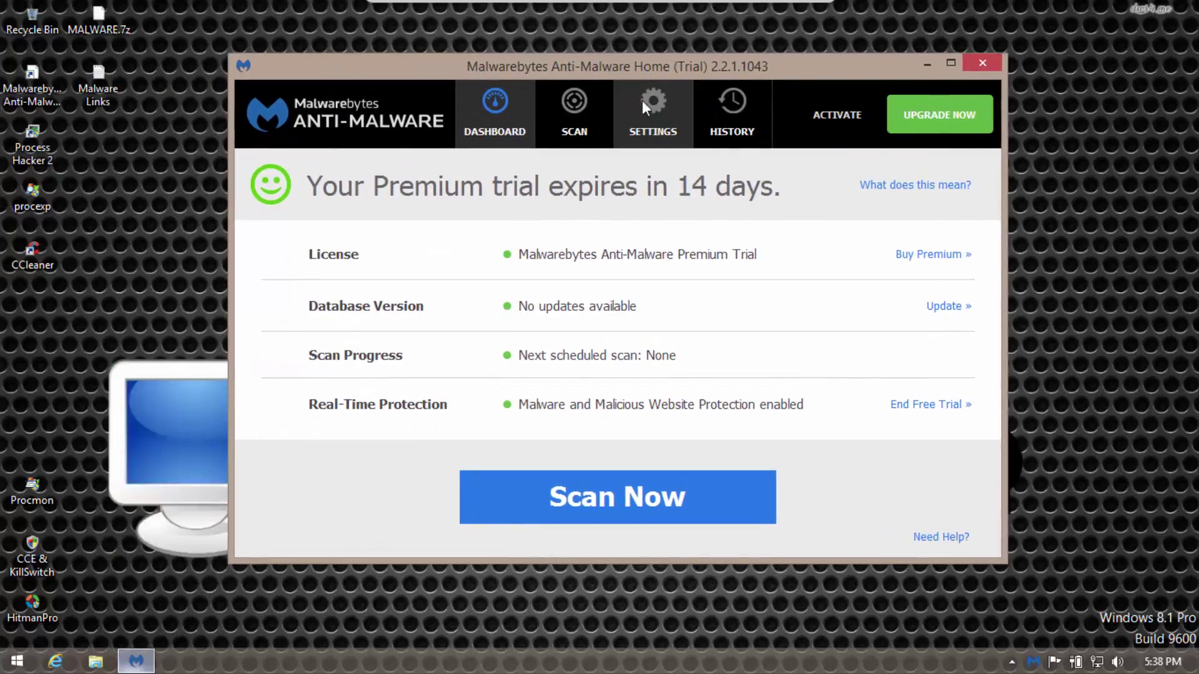
click(649, 109)
click(482, 123)
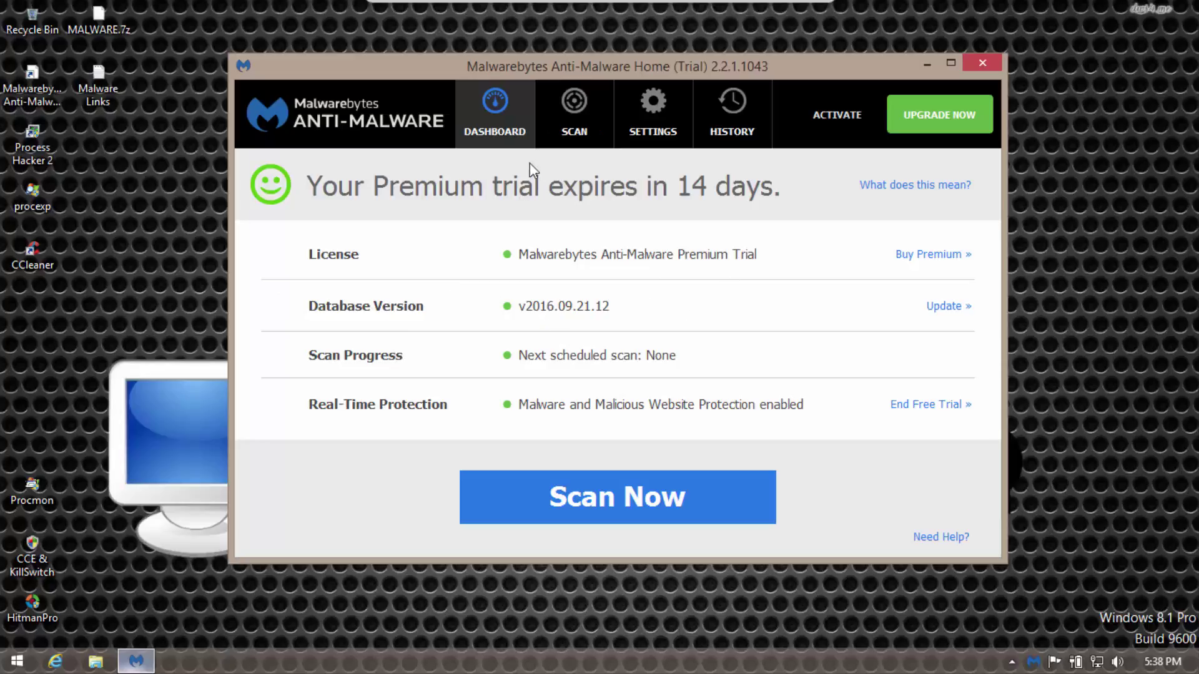
- Inspect the custom scan configuration, enable Scan for Rootkits, and cancel the configuration without starting a scan
click(567, 127)
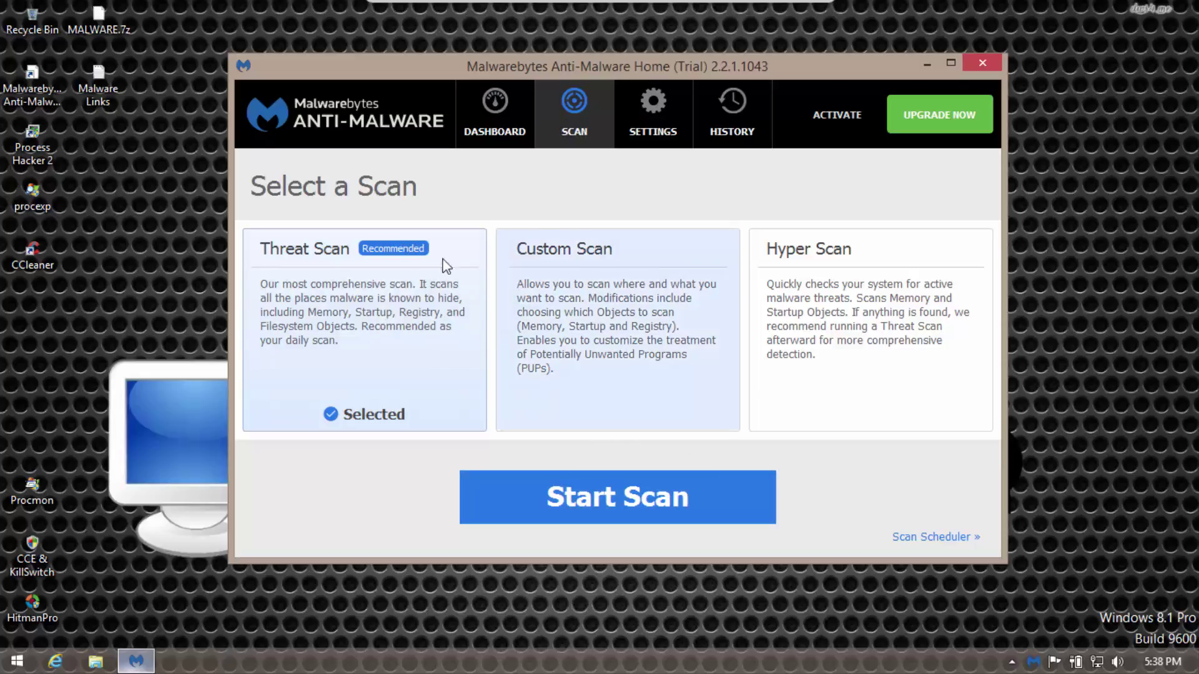
click(678, 397)
click(561, 509)
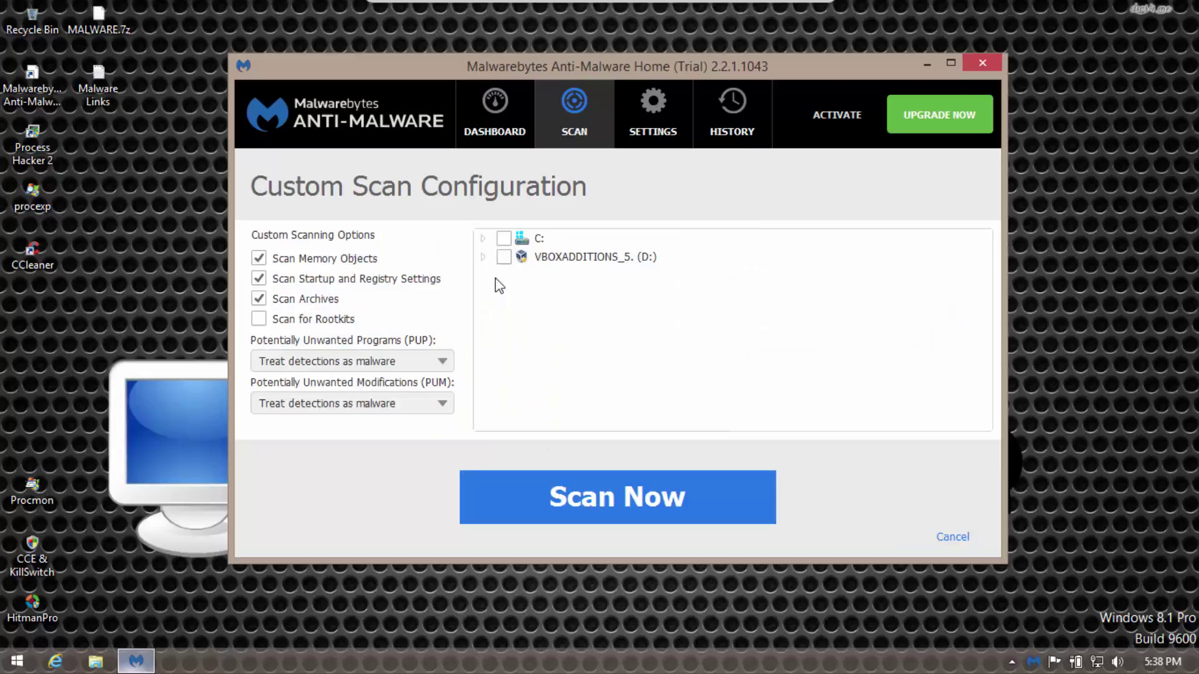
click(496, 253)
click(291, 322)
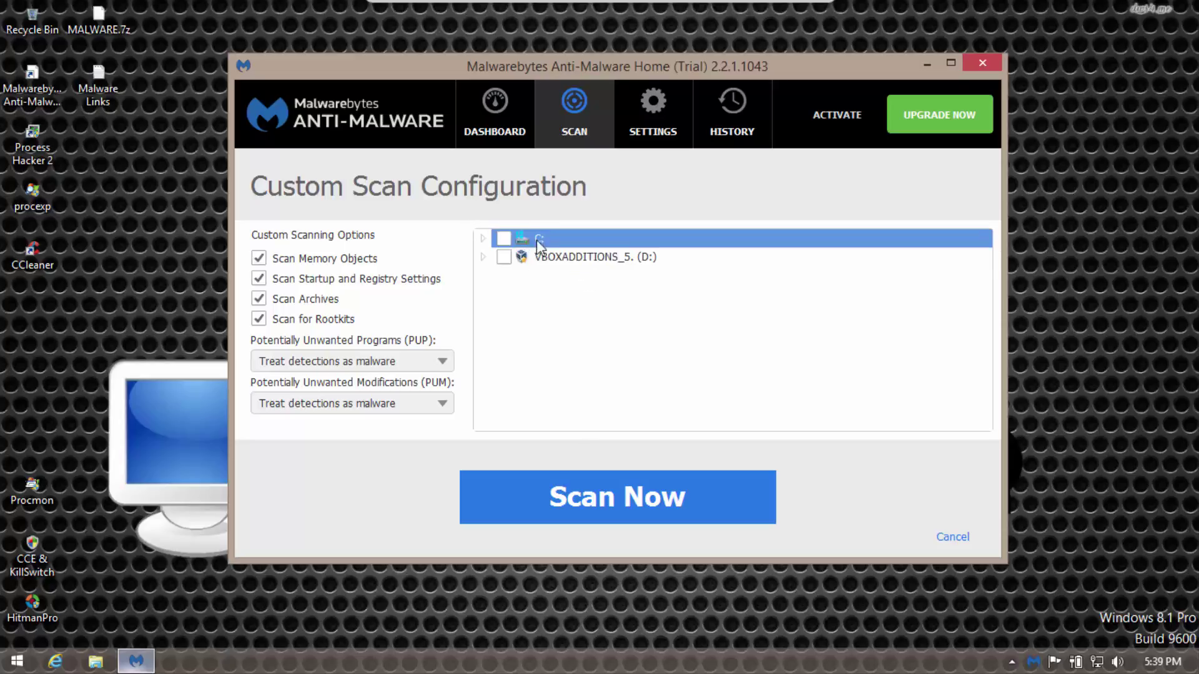
click(956, 536)
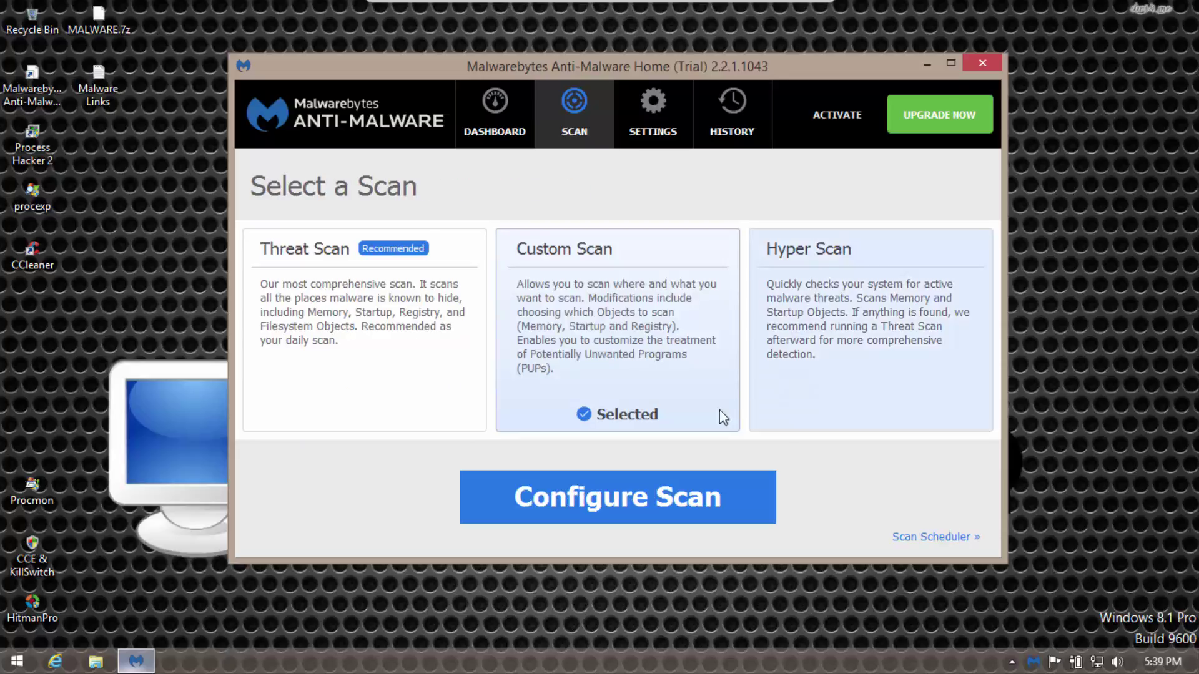
- Try the Hyper Scan option and set the scan type back to Threat Scan
click(833, 381)
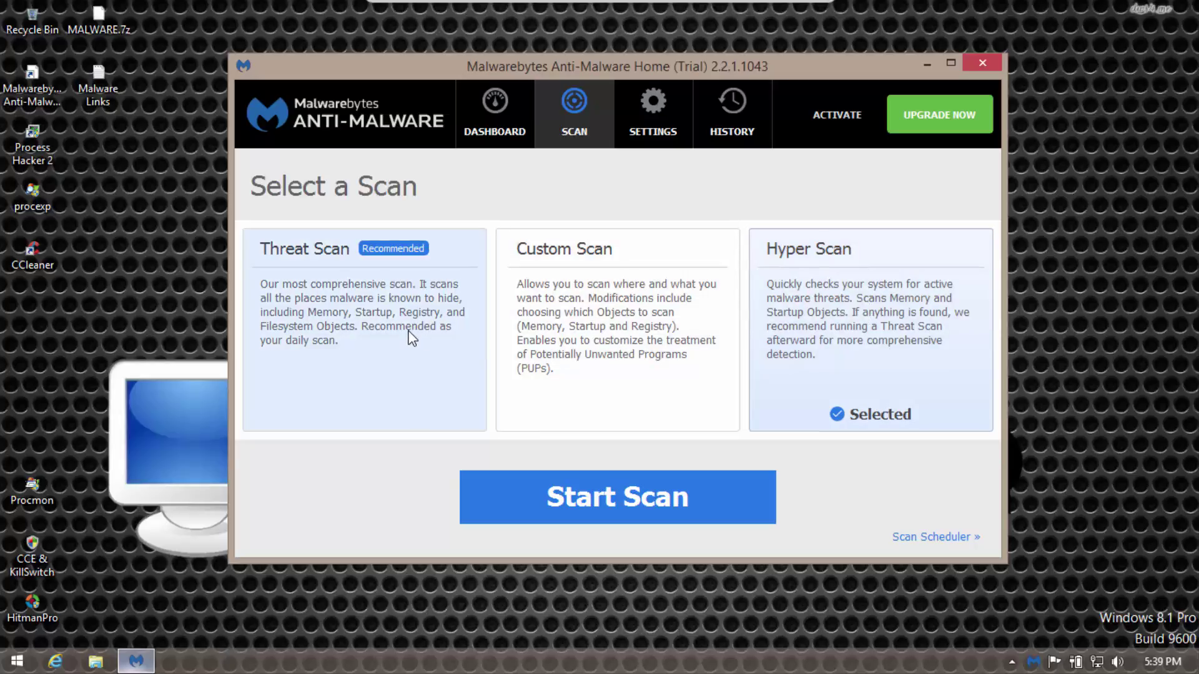
click(407, 330)
- Review the general settings and the available Close Notification durations, keeping the current choice
click(635, 128)
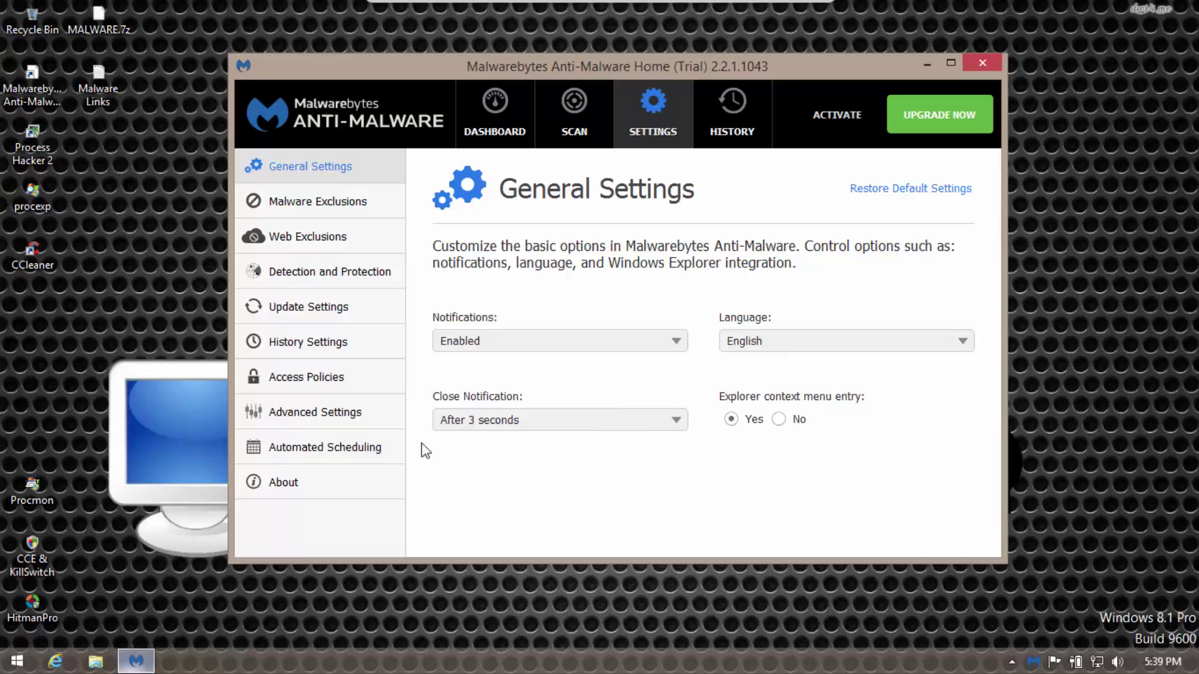
click(607, 425)
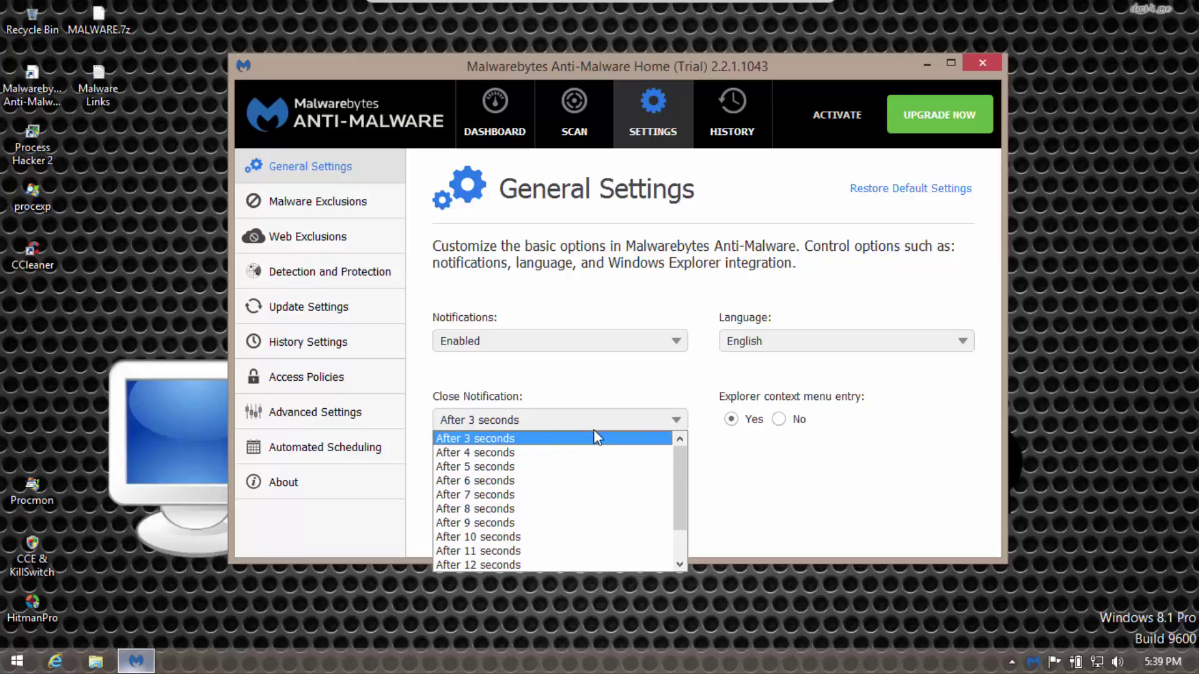
scroll(612, 481, down, 1)
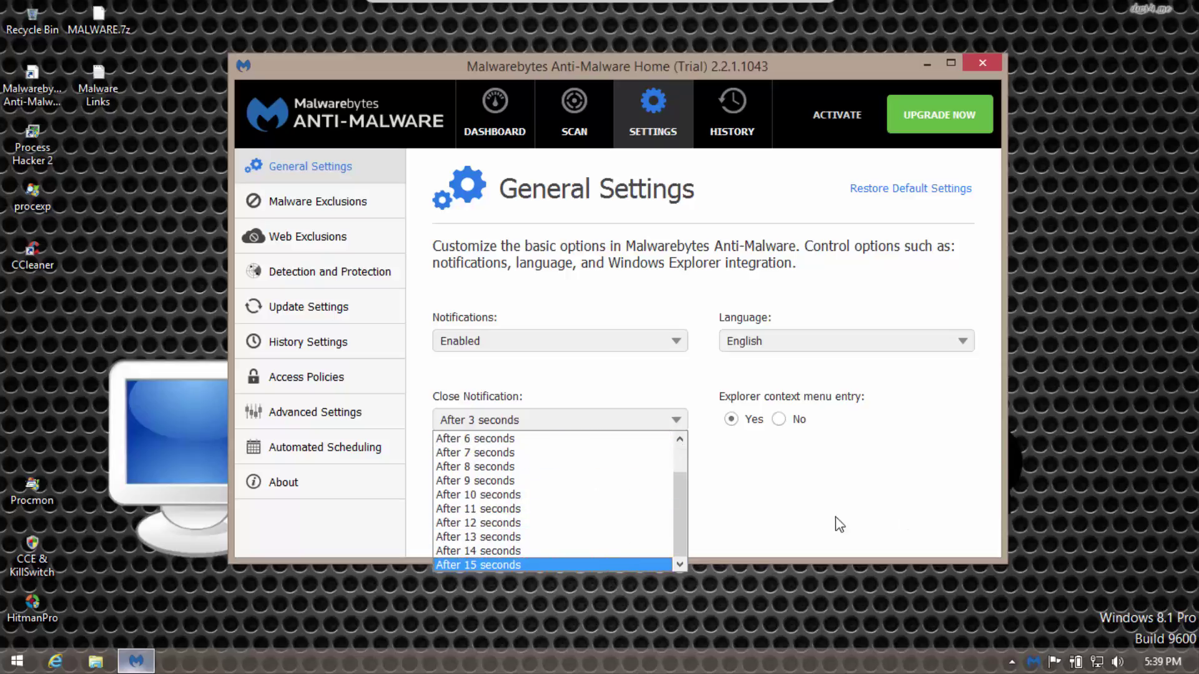
click(776, 489)
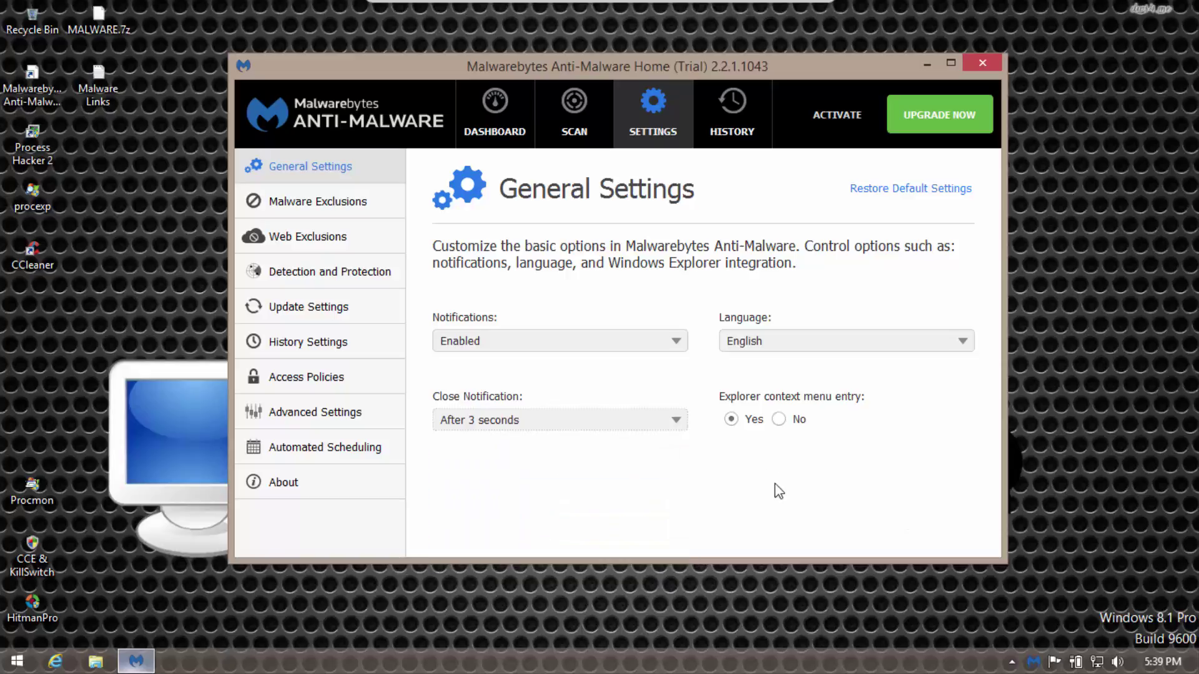
- Check the CCleaner shortcut's context menu for the Malwarebytes scan entry with the Explorer context menu entry set to Yes
click(731, 419)
click(9, 267)
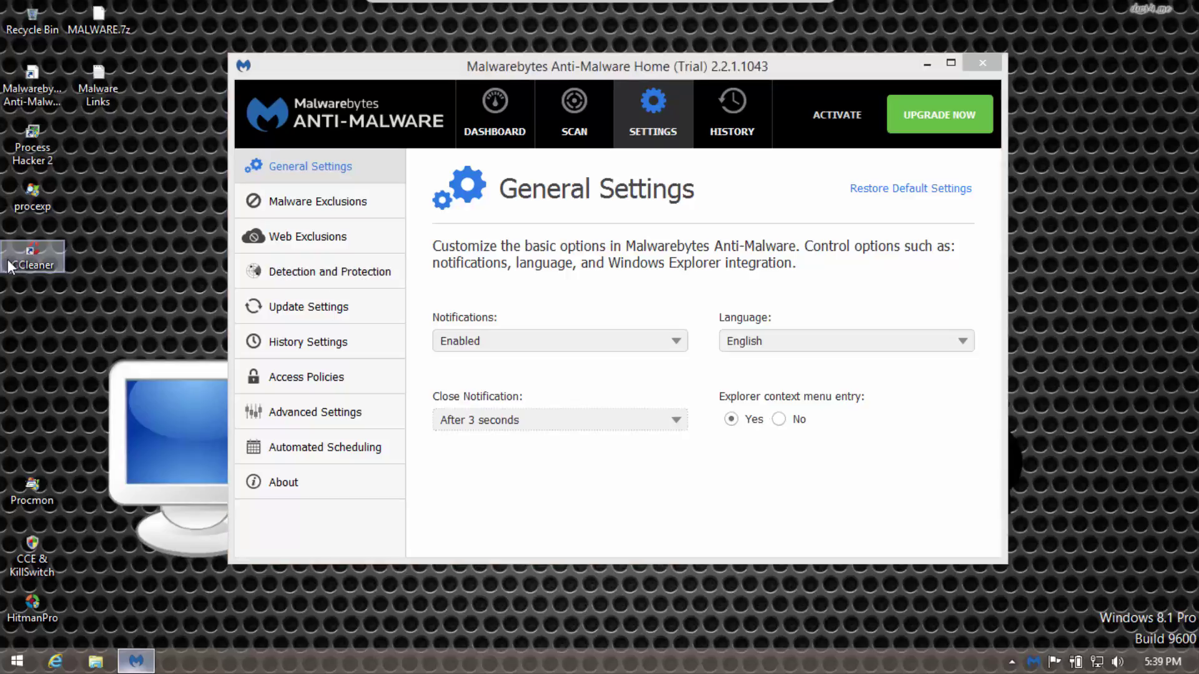
right_click(10, 267)
click(12, 253)
right_click(12, 250)
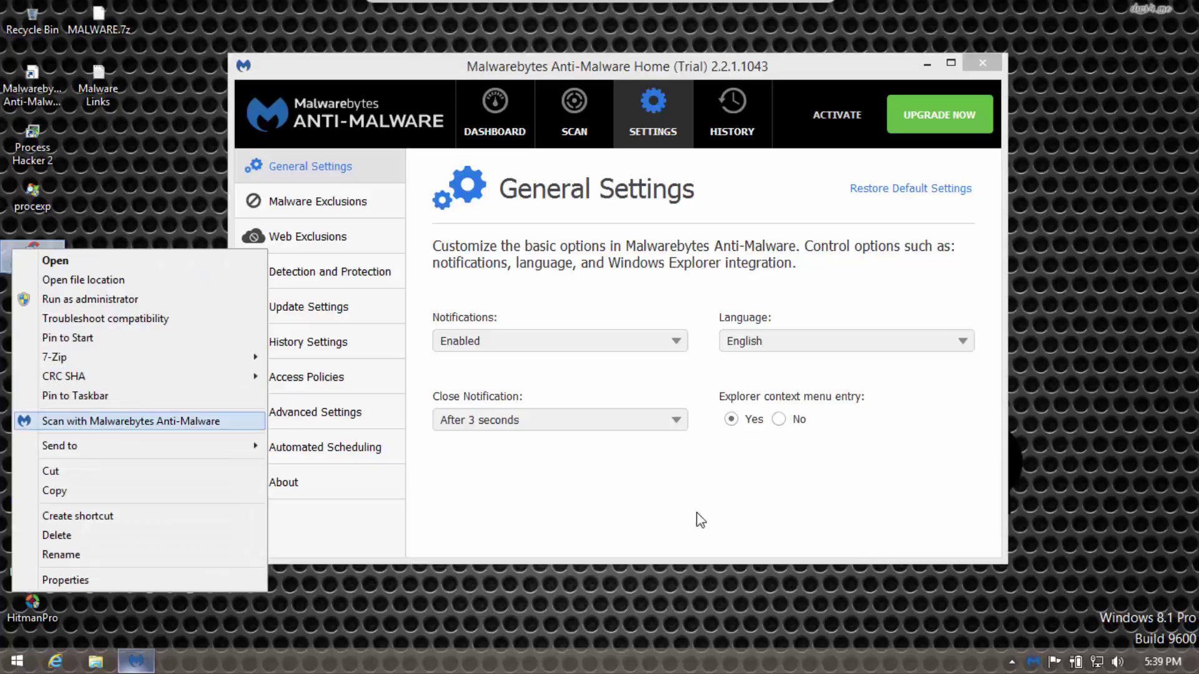
- Set the Explorer context menu entry to No and recheck the CCleaner shortcut's context menu
click(792, 418)
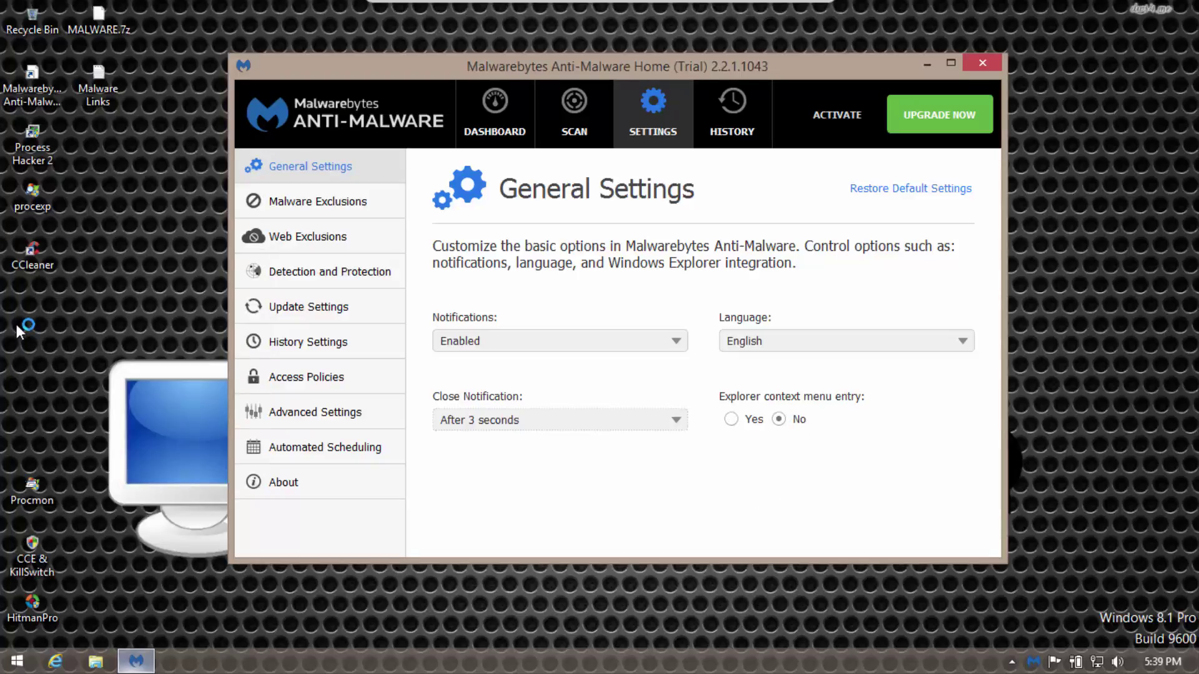
right_click(14, 253)
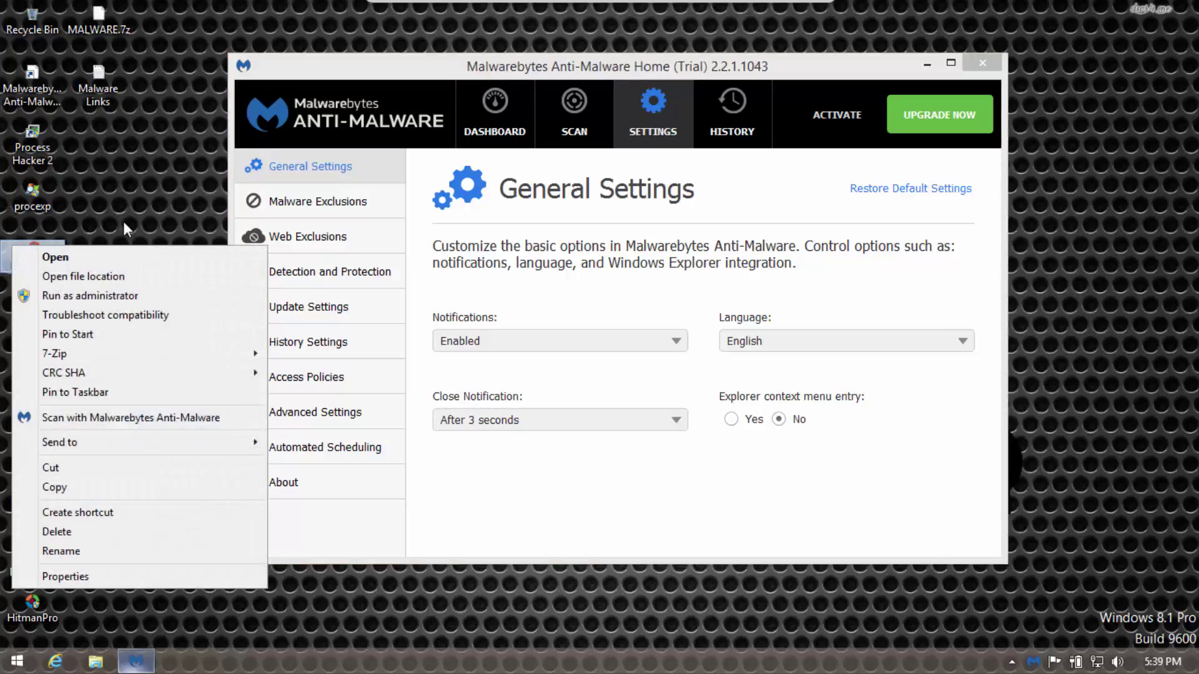
click(163, 182)
right_click(10, 248)
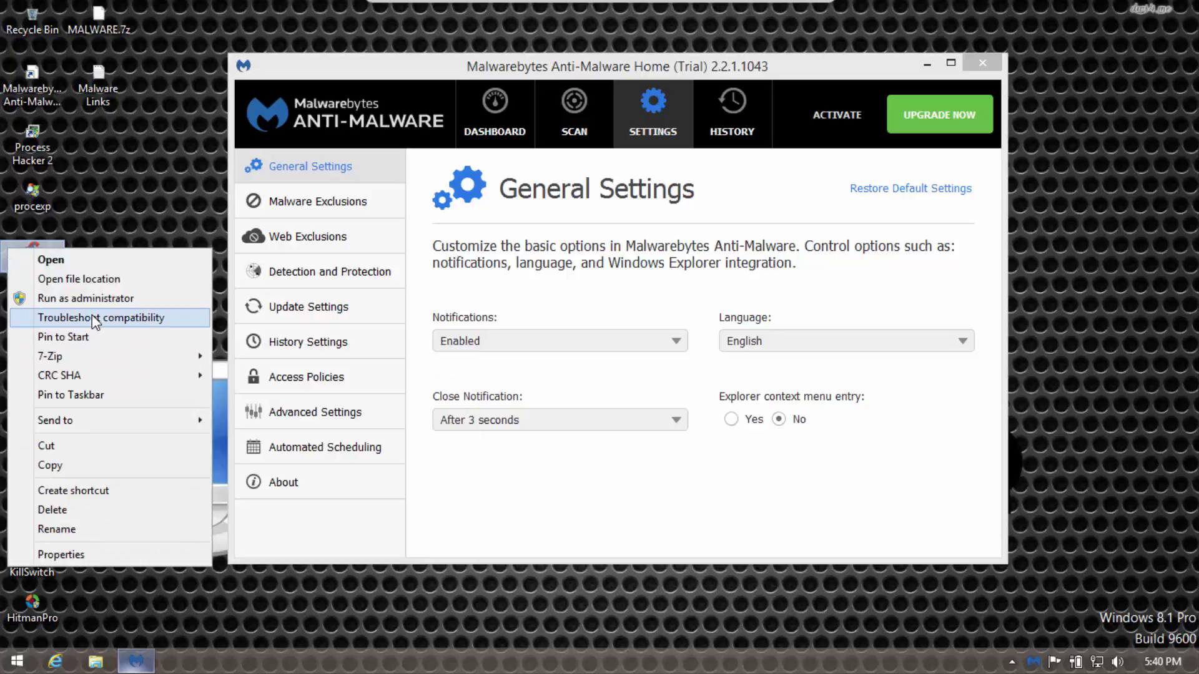
- Set the Explorer context menu entry back to Yes and check the CCleaner shortcut's context menu again
click(743, 428)
click(730, 419)
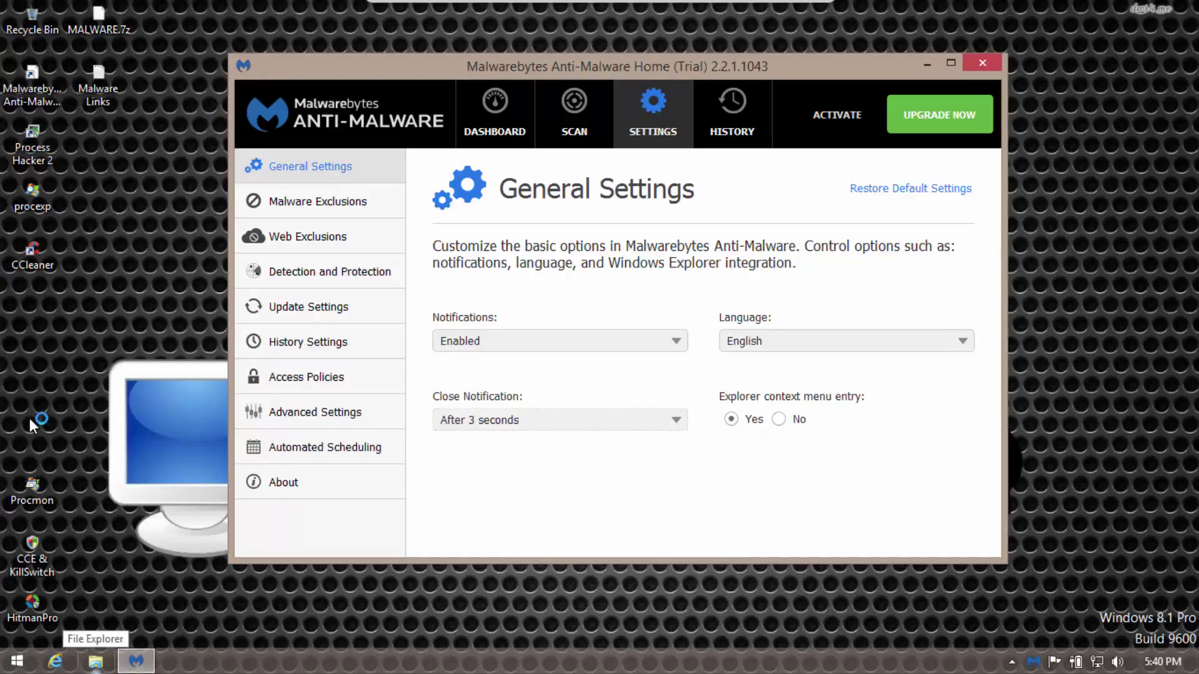
right_click(25, 262)
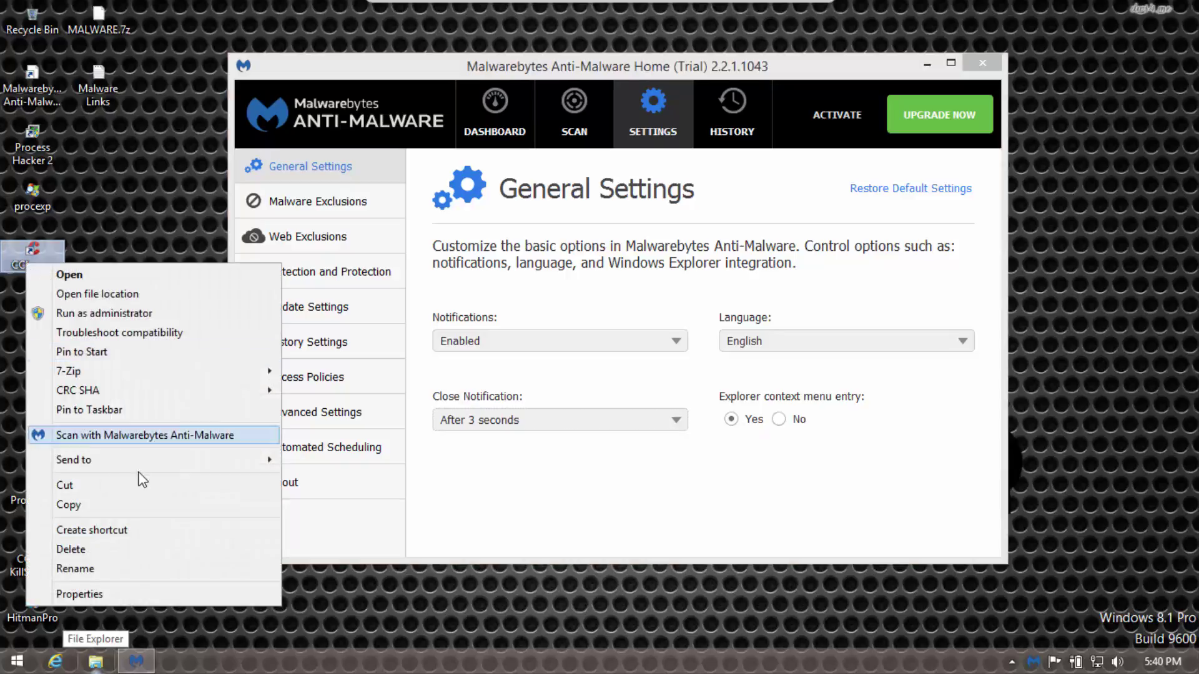
click(549, 522)
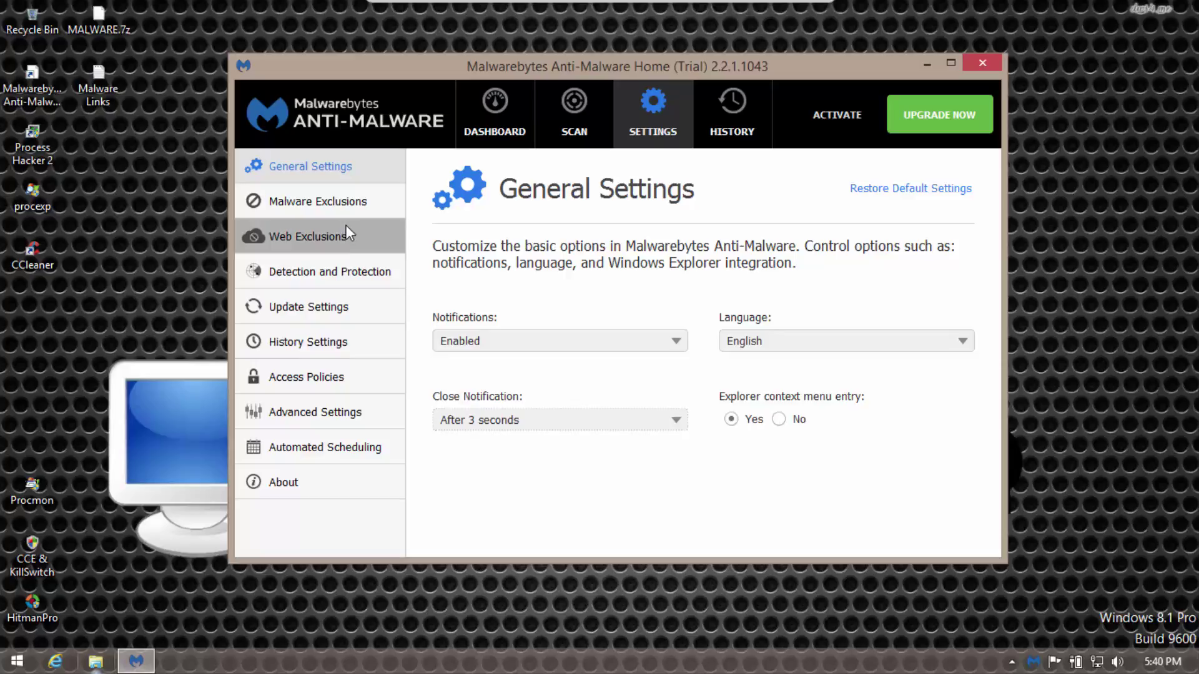
- Review the malware exclusions, web exclusions, detection and protection, update, and history settings without changing them
click(359, 215)
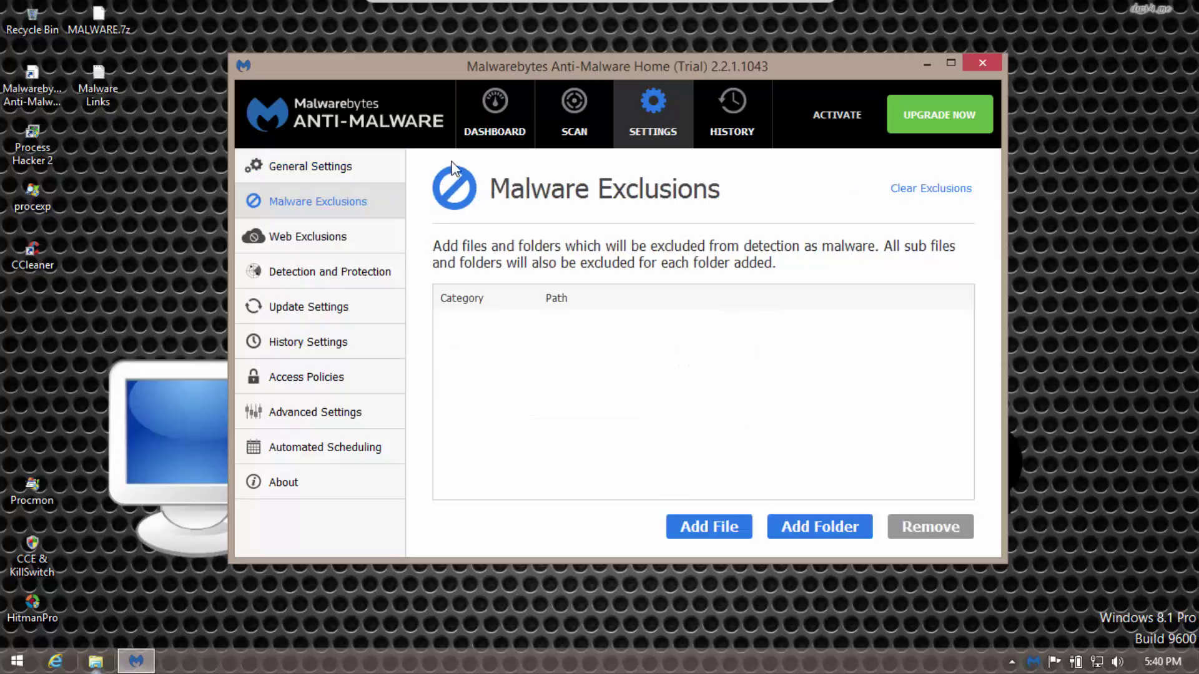
click(372, 246)
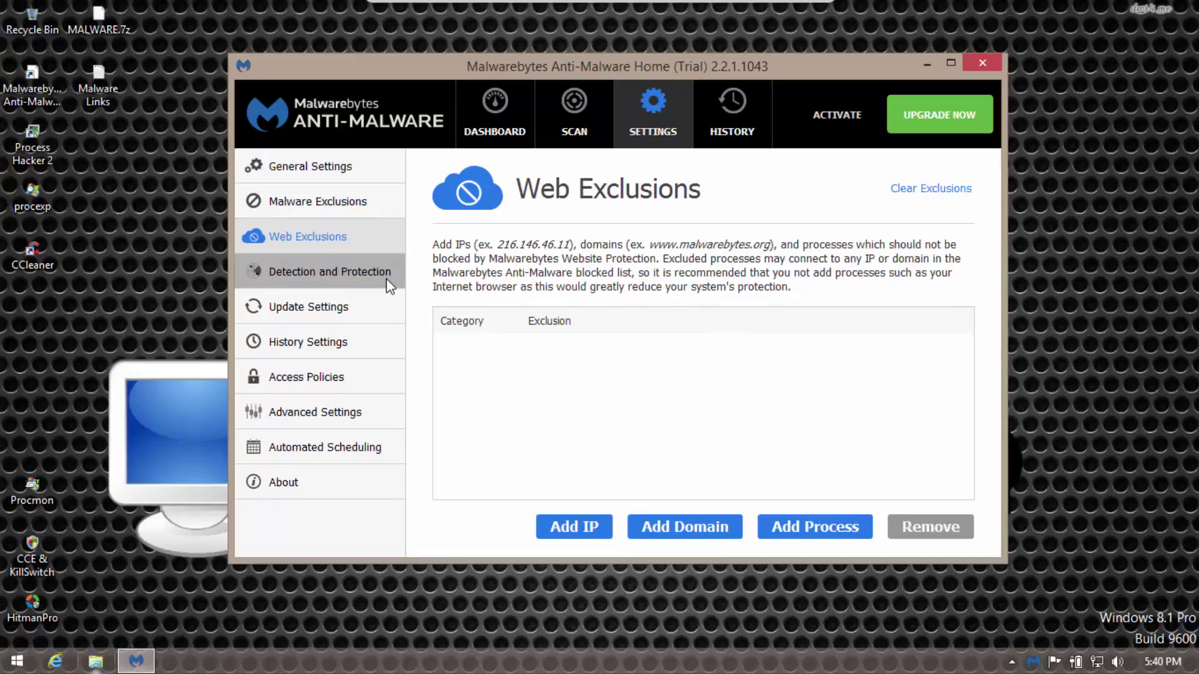
click(390, 285)
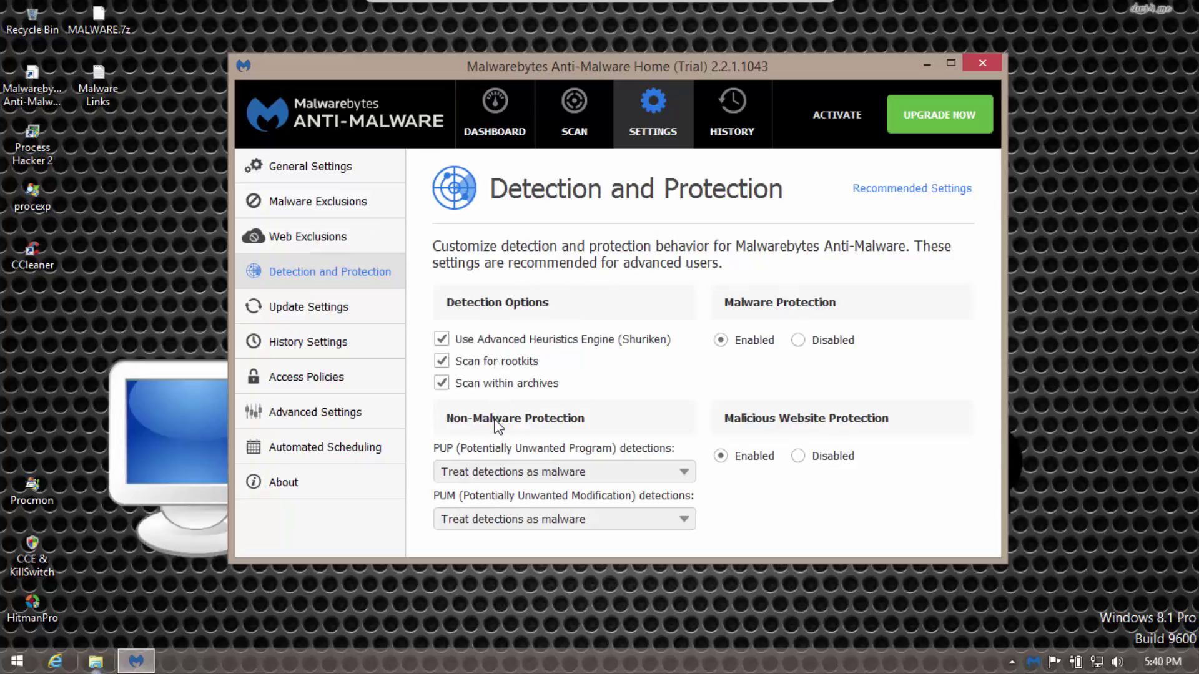
click(315, 312)
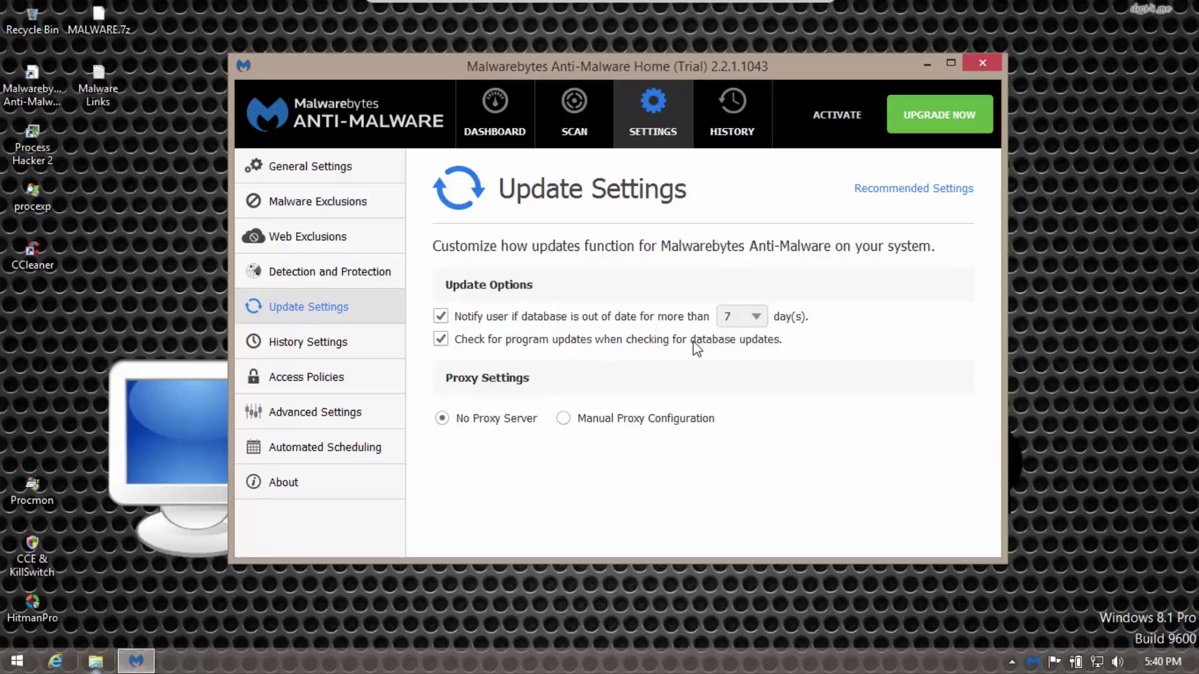
click(302, 343)
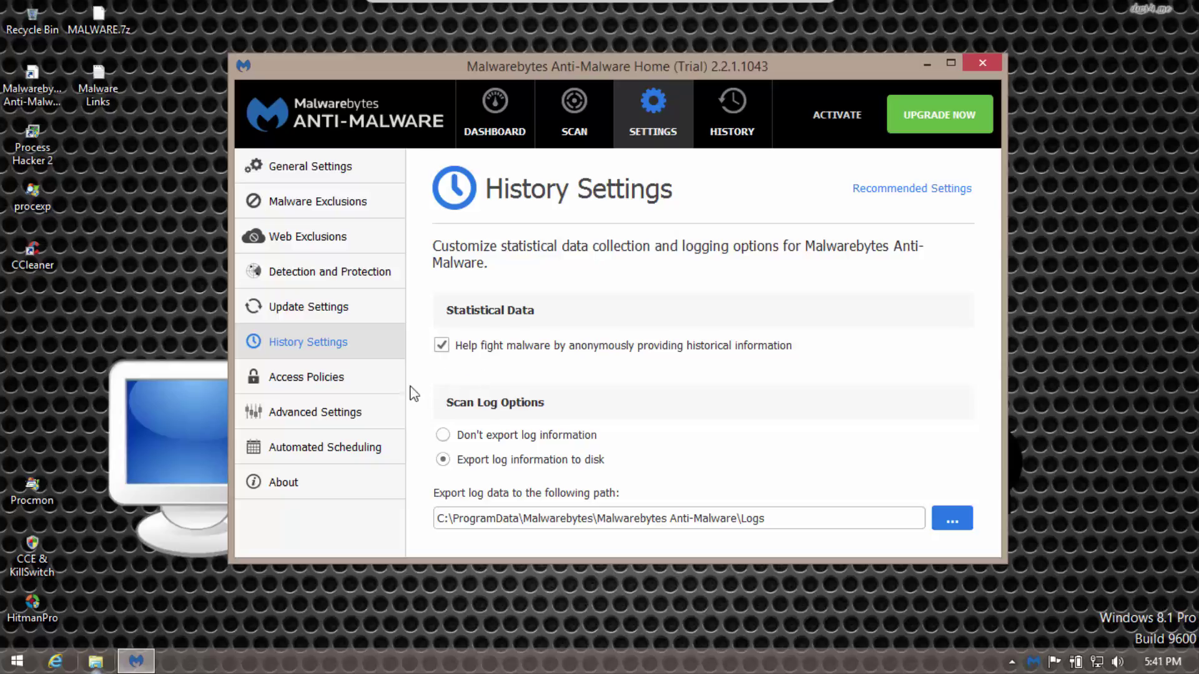
- Review the access policies, inspect the permissions offered for a new policy, and cancel without adding one
click(350, 393)
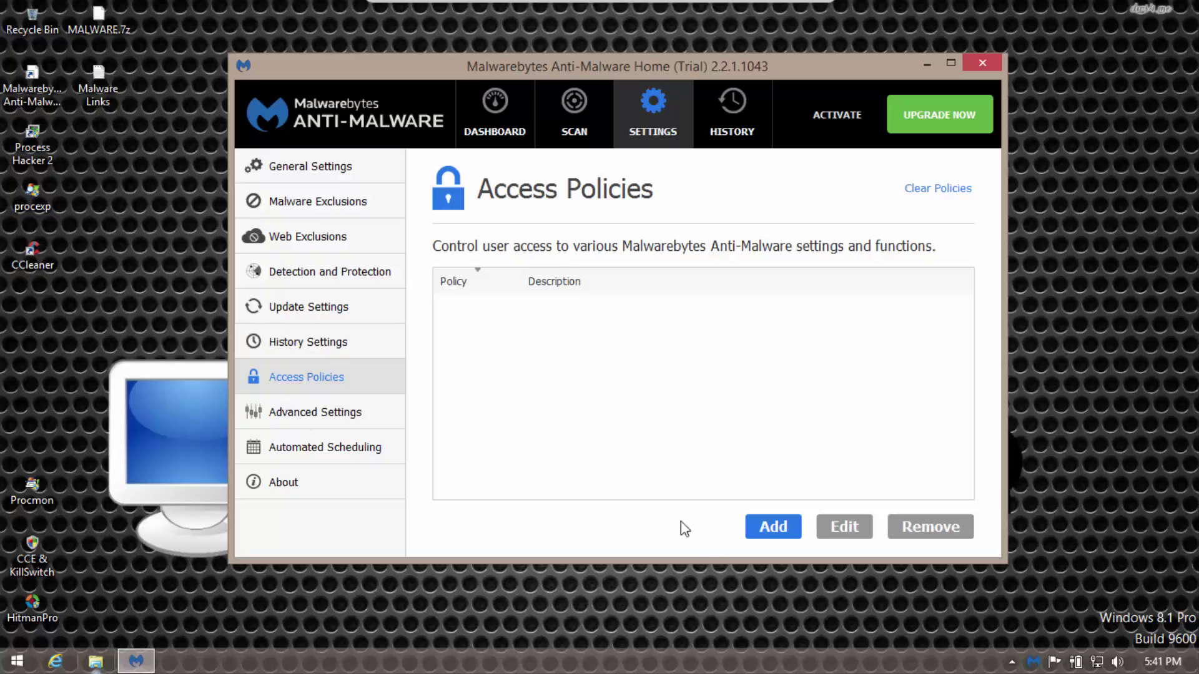
click(775, 538)
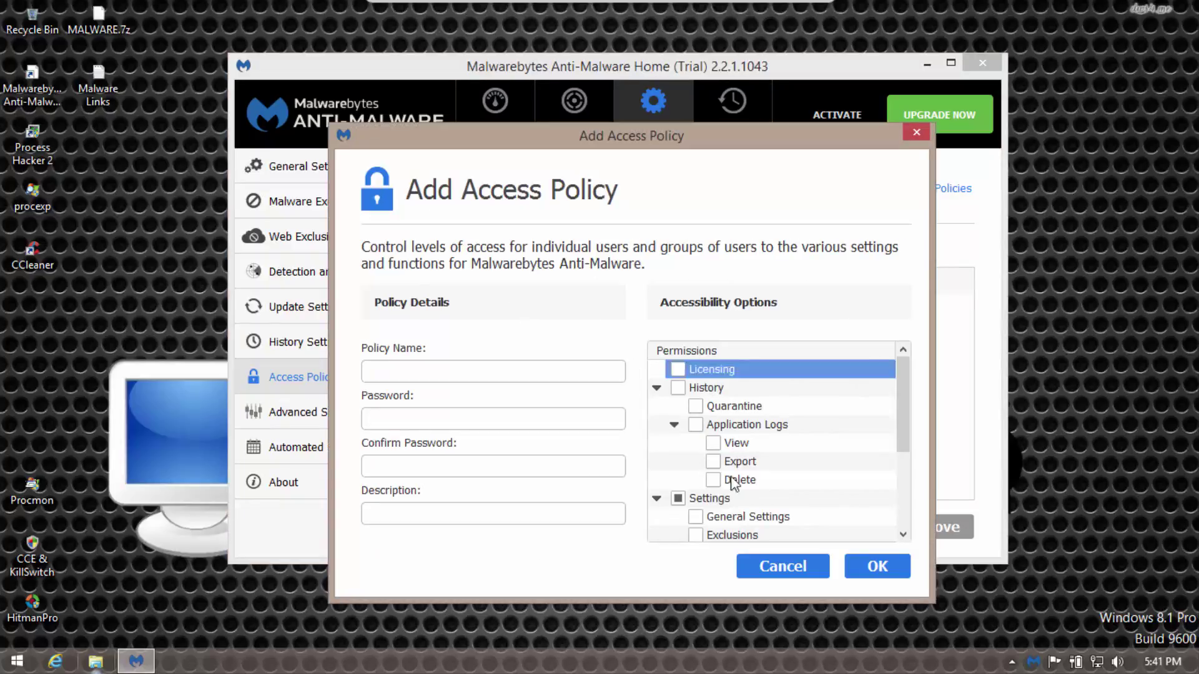
click(791, 556)
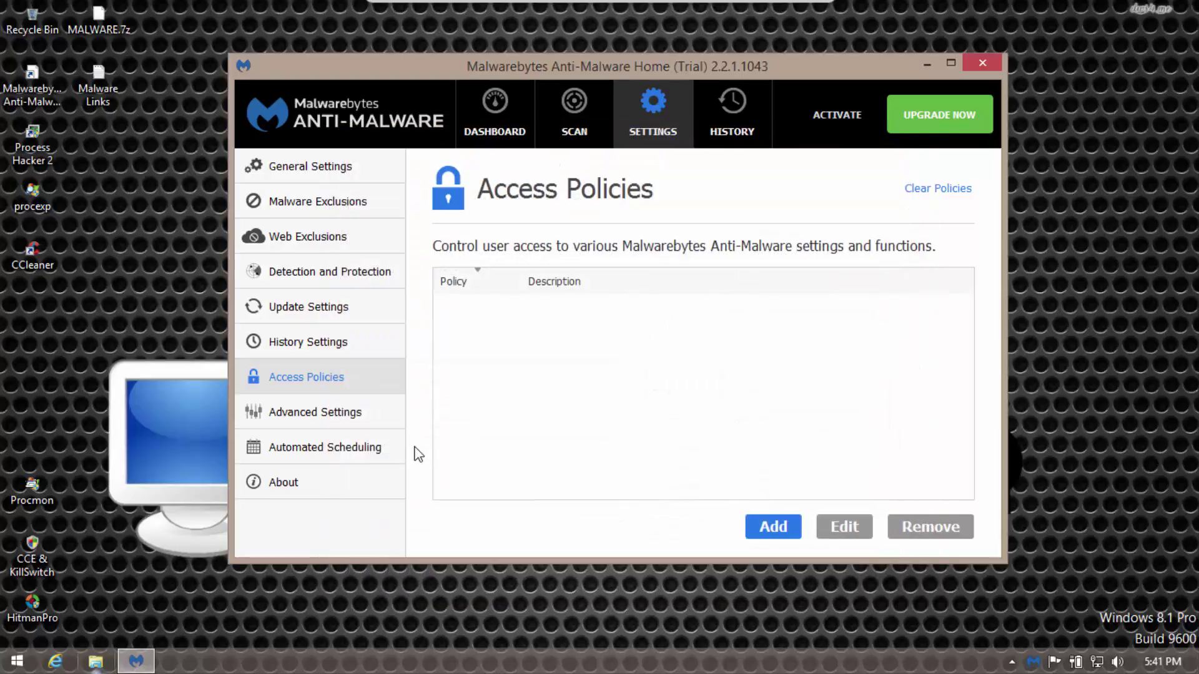
- Review the advanced settings, automated scheduling, and program information, and return to the general settings
click(400, 420)
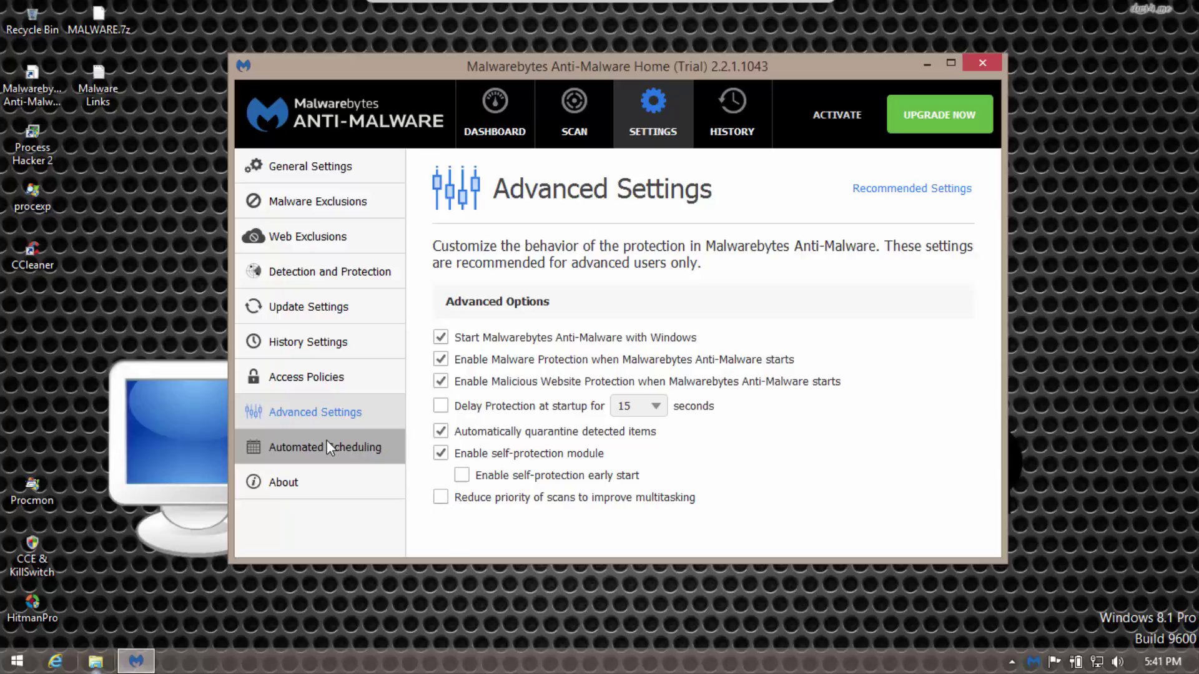
right_click(331, 664)
click(287, 628)
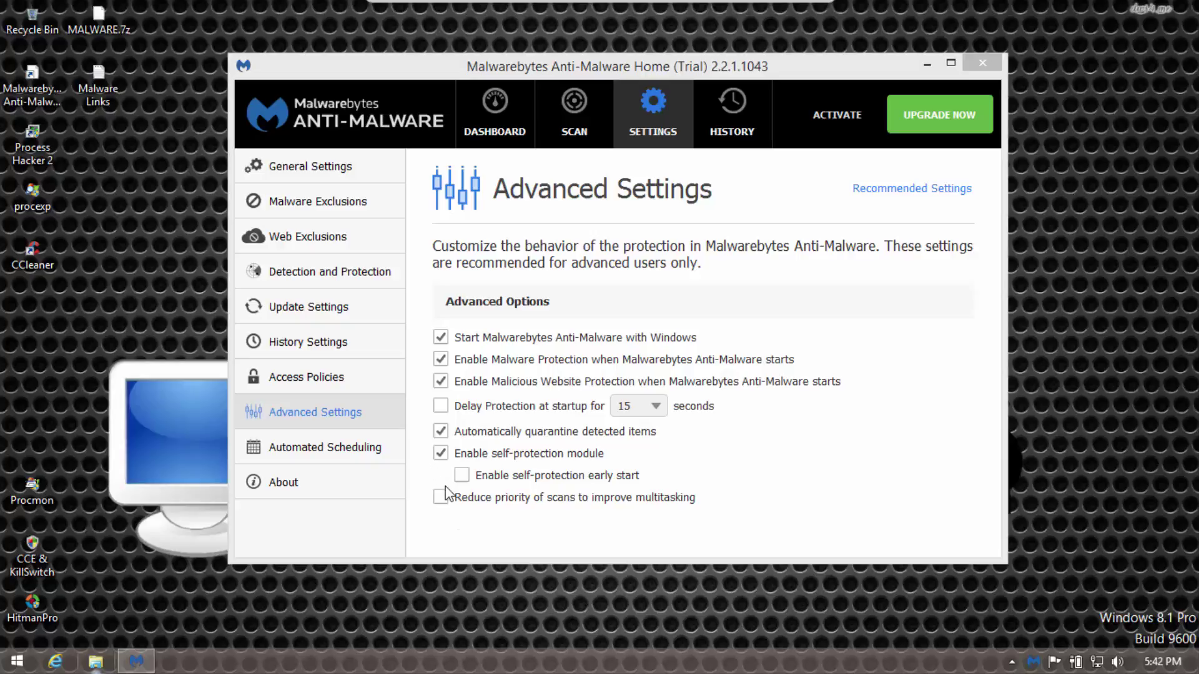
click(381, 457)
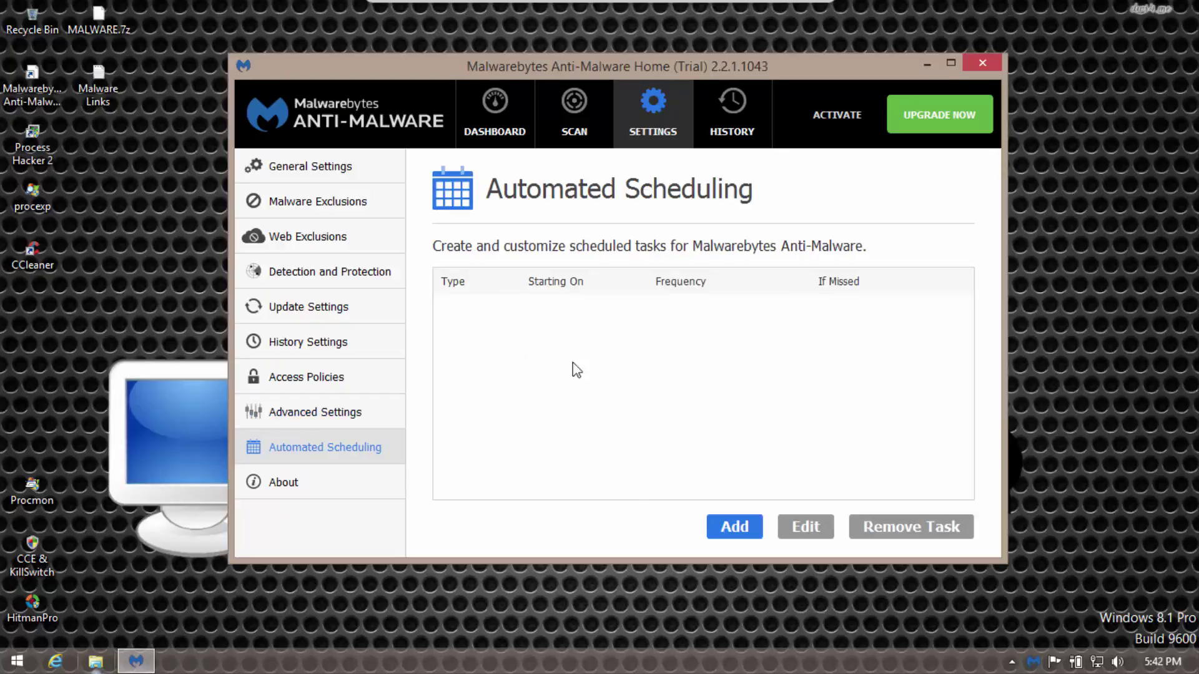
click(338, 489)
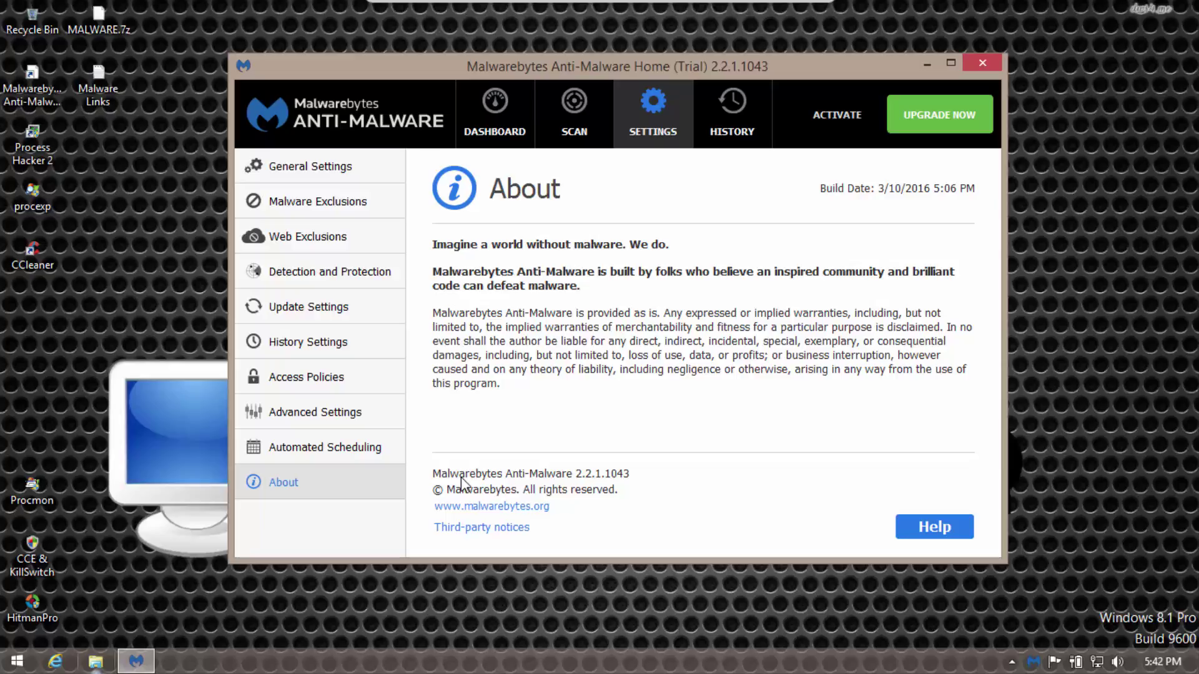
click(375, 170)
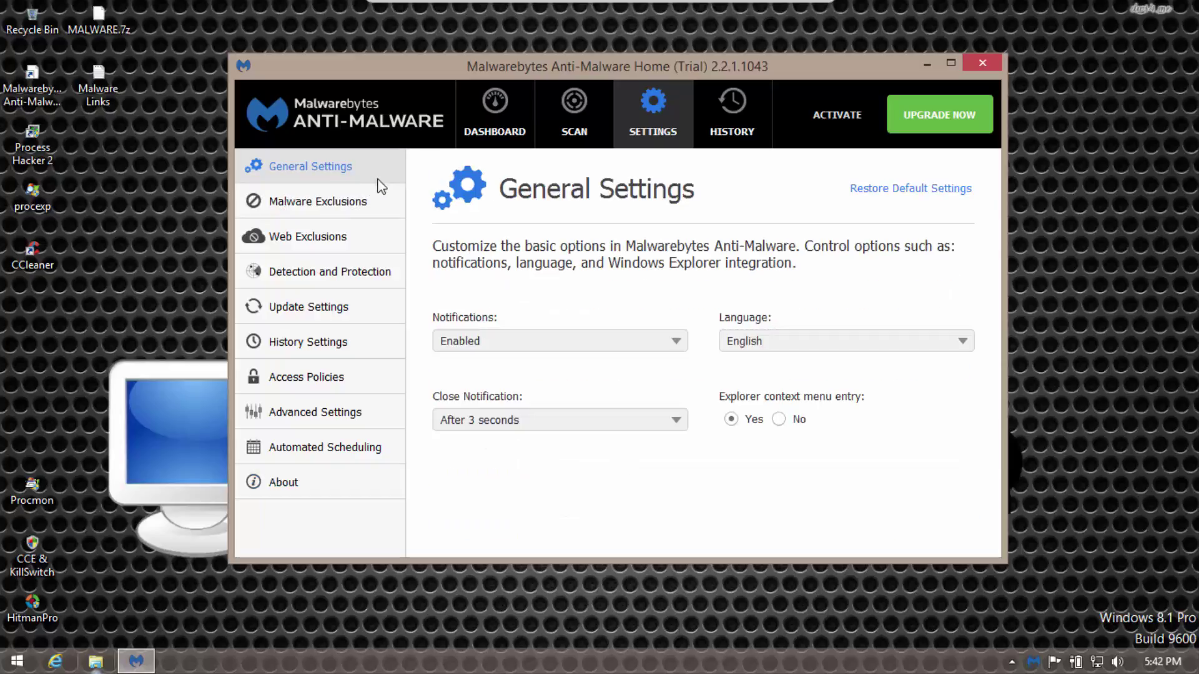
- Return to the Malwarebytes dashboard, close its window, and open Task Manager
click(495, 134)
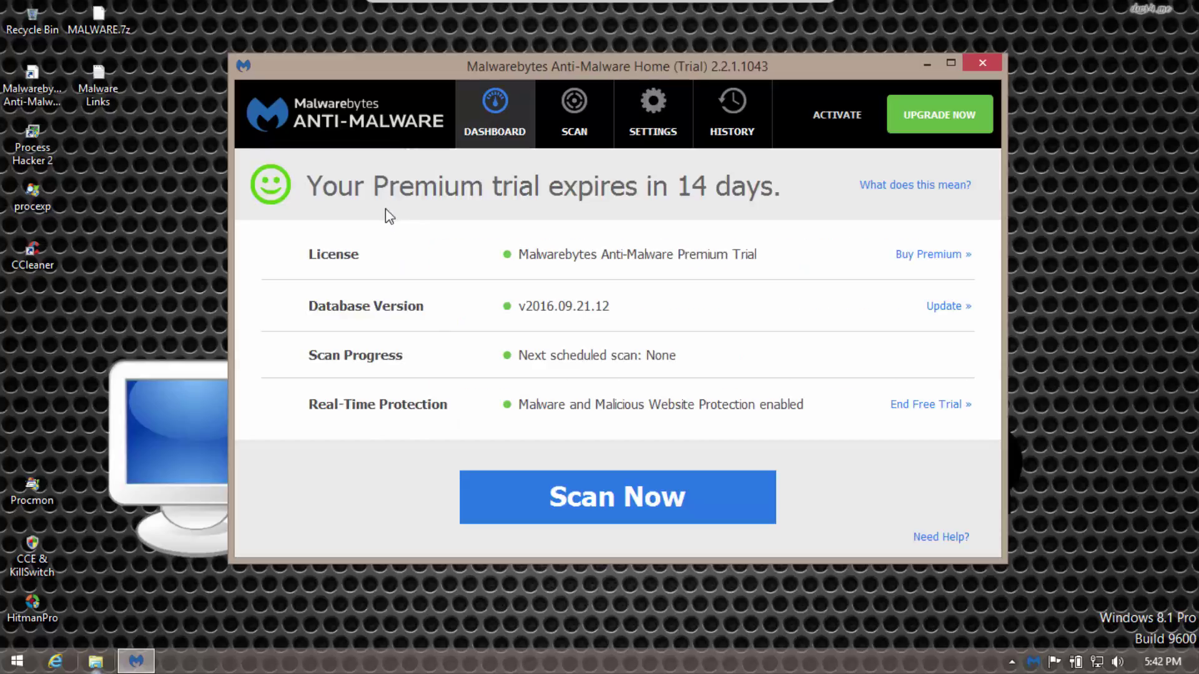
click(982, 63)
right_click(863, 660)
click(947, 591)
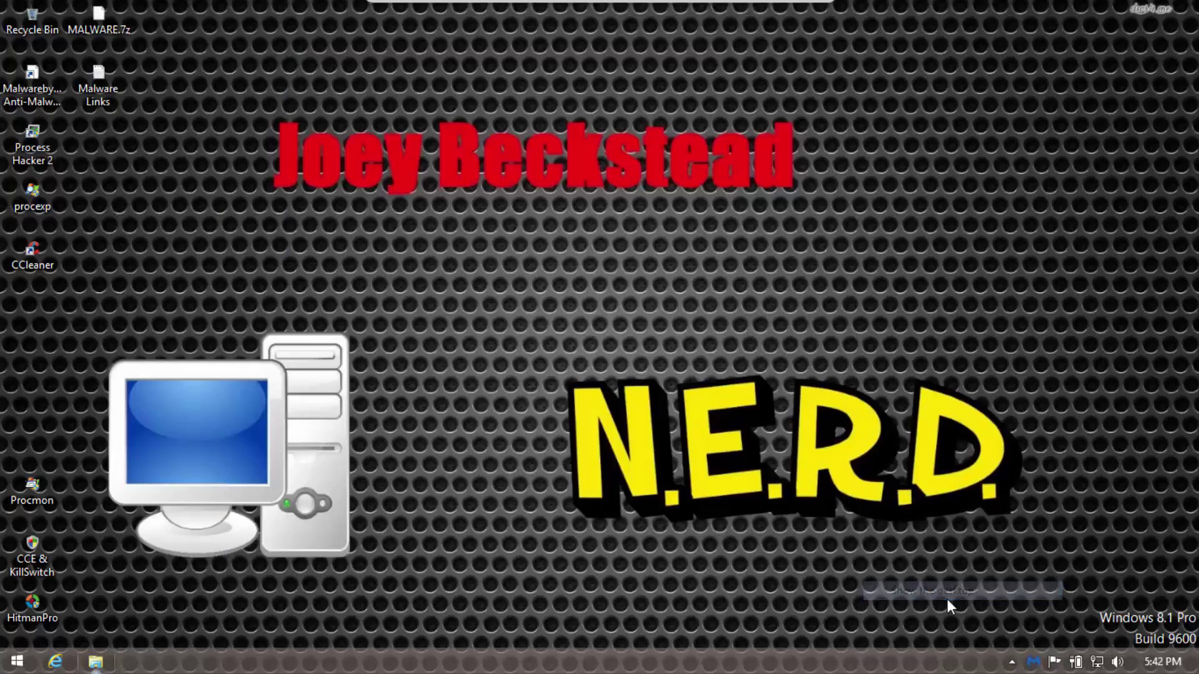
right_click(914, 661)
click(964, 621)
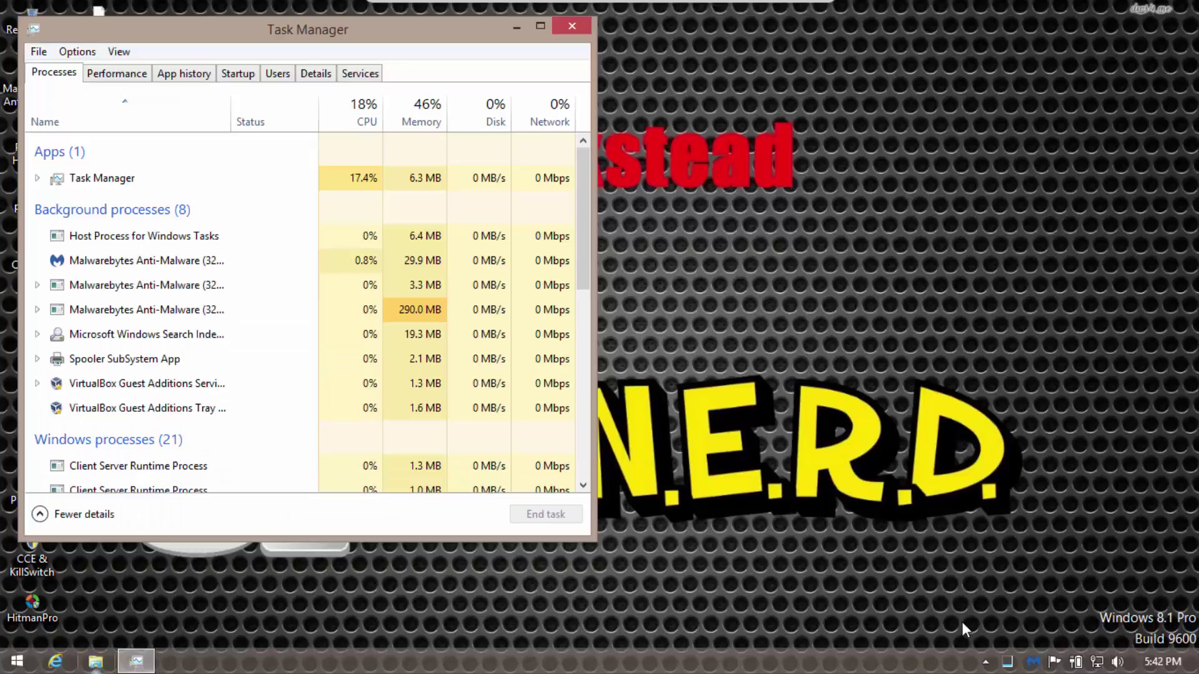
- Examine the memory use of the three Malwarebytes background processes in Task Manager, and close Task Manager
click(395, 308)
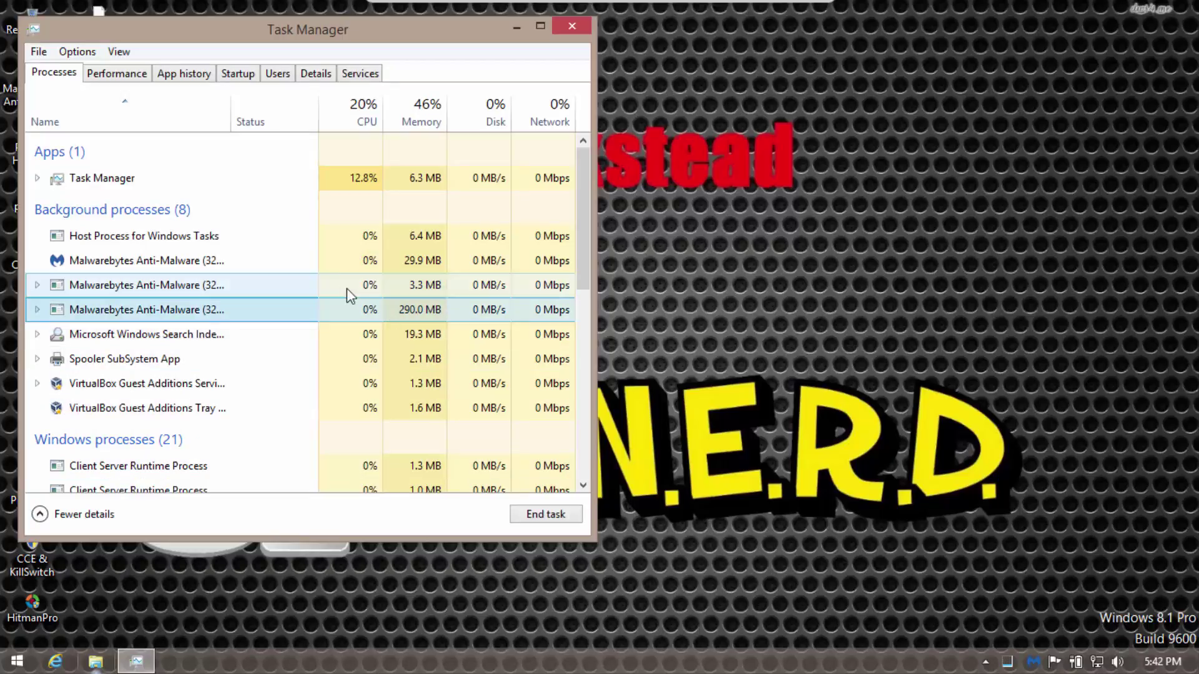
click(422, 263)
click(431, 286)
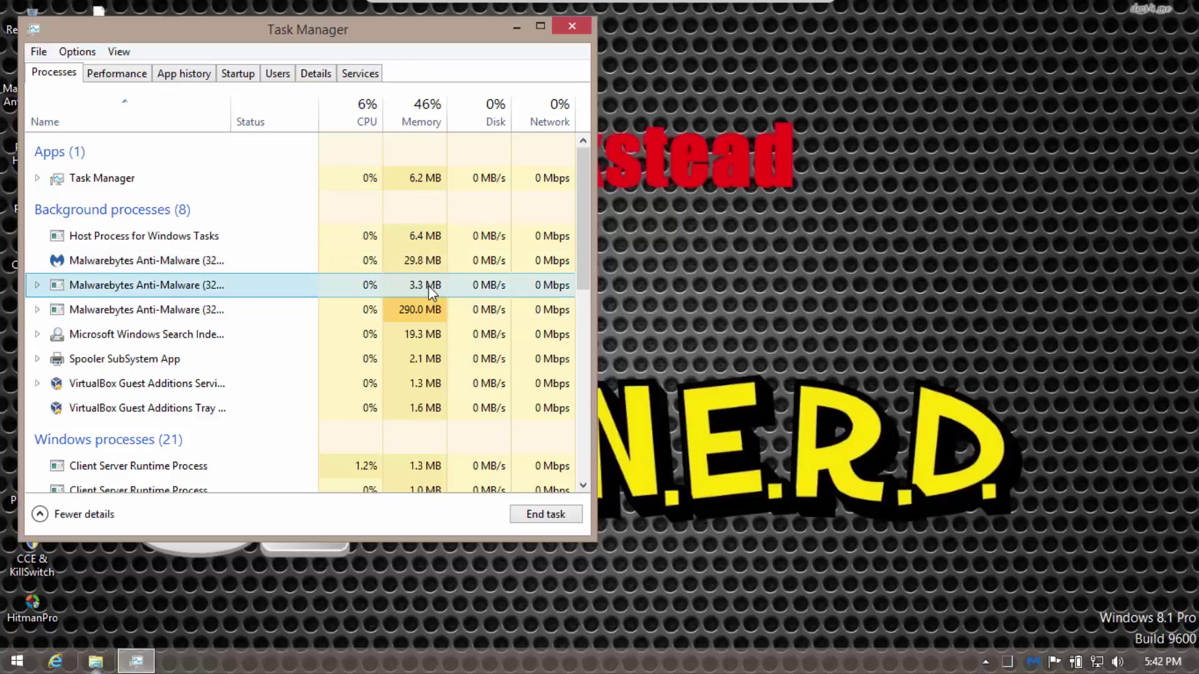
click(422, 260)
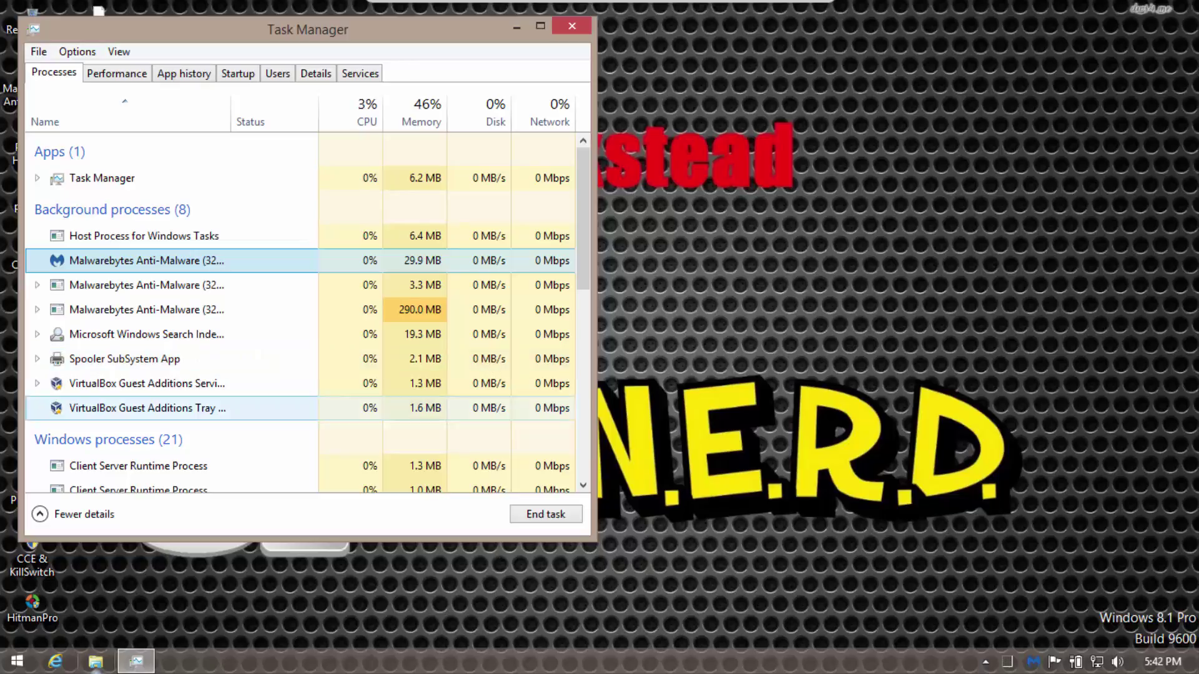
drag(256, 36, 445, 51)
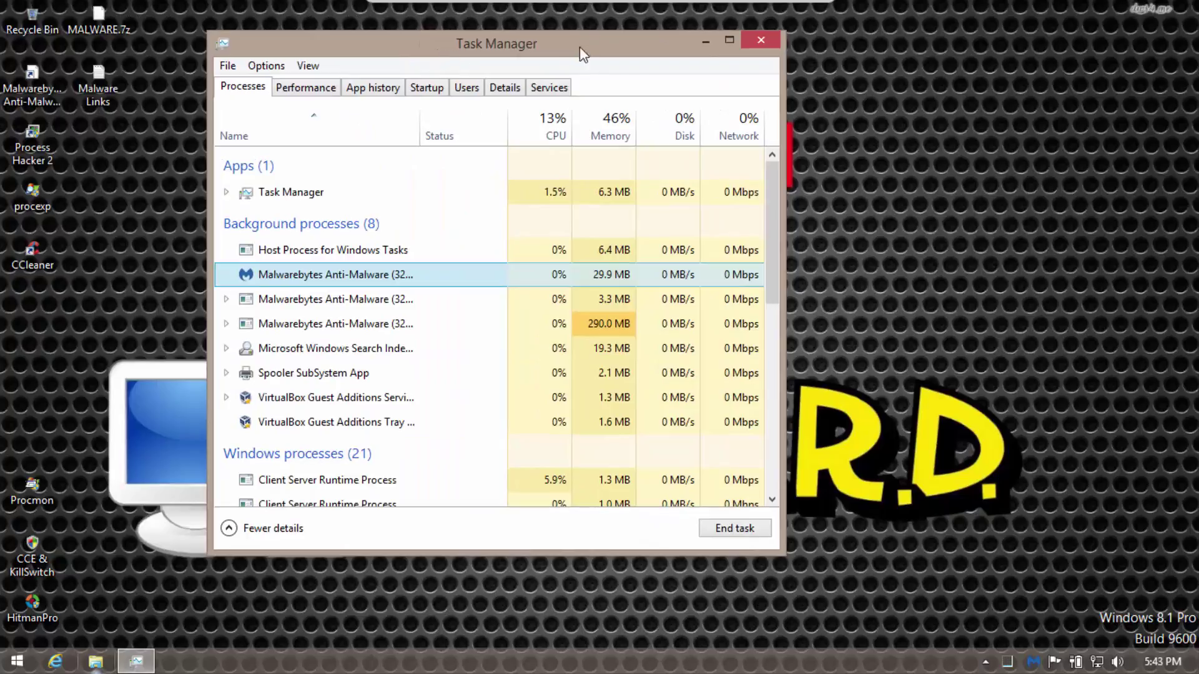
click(763, 39)
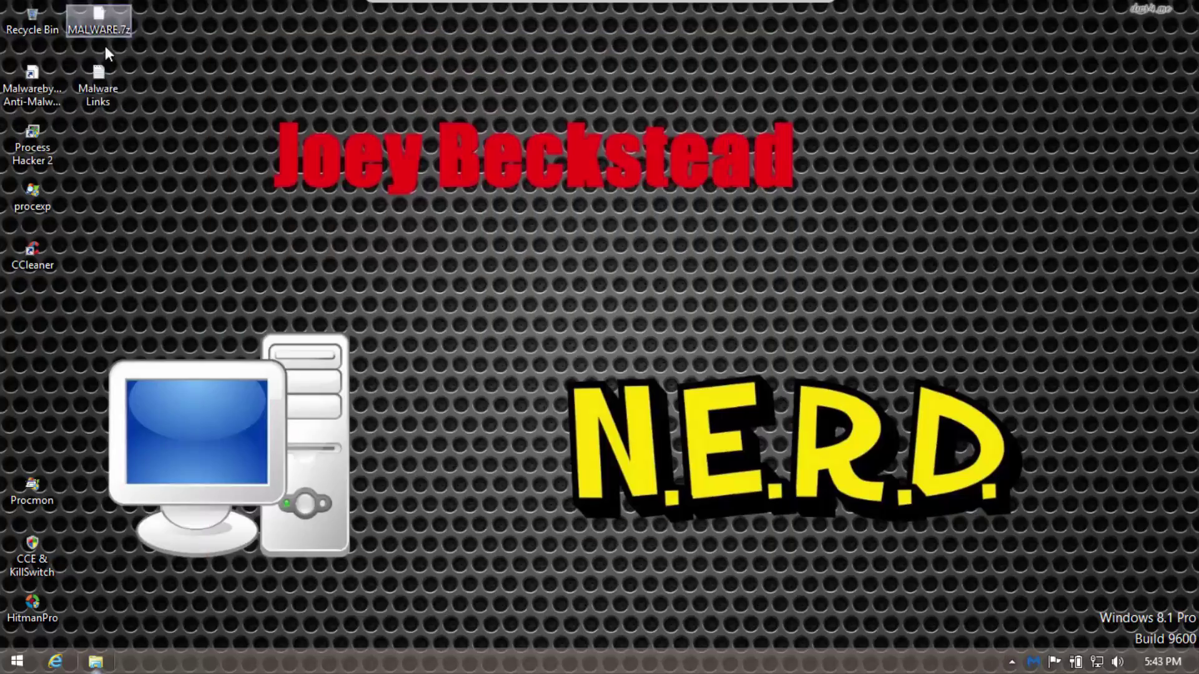
- Open the Malware Links file from the desktop, narrow its Notepad window, and move it aside to free space for a browser
double_click(103, 95)
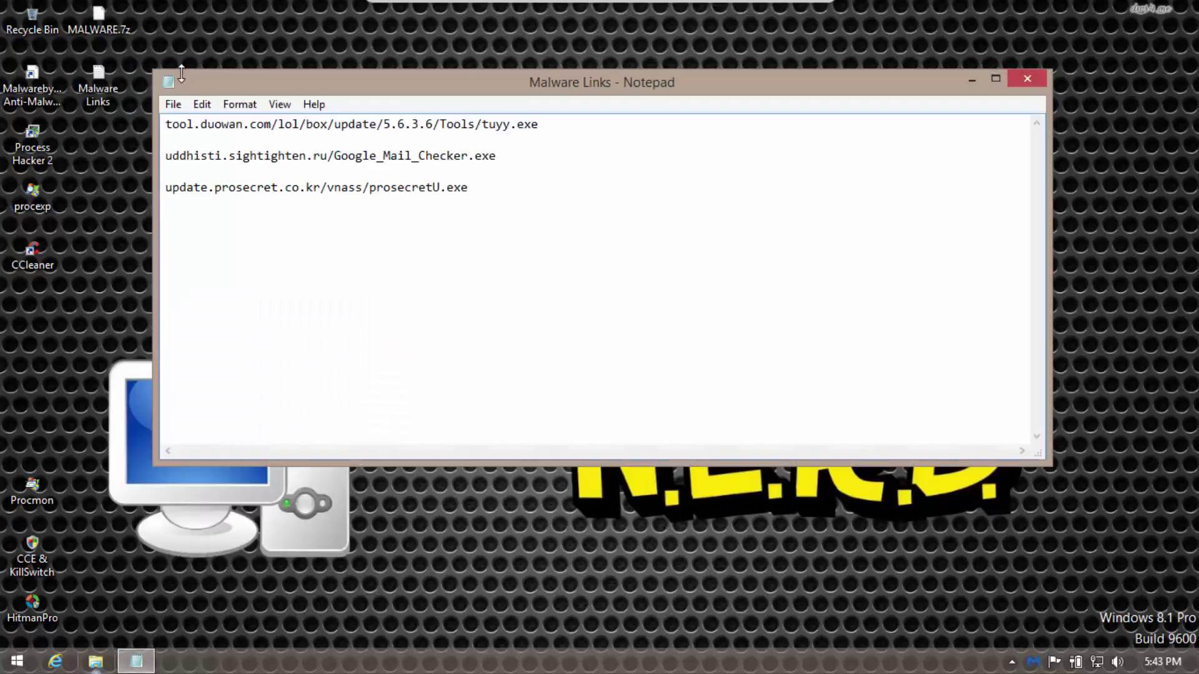
drag(310, 85, 419, 83)
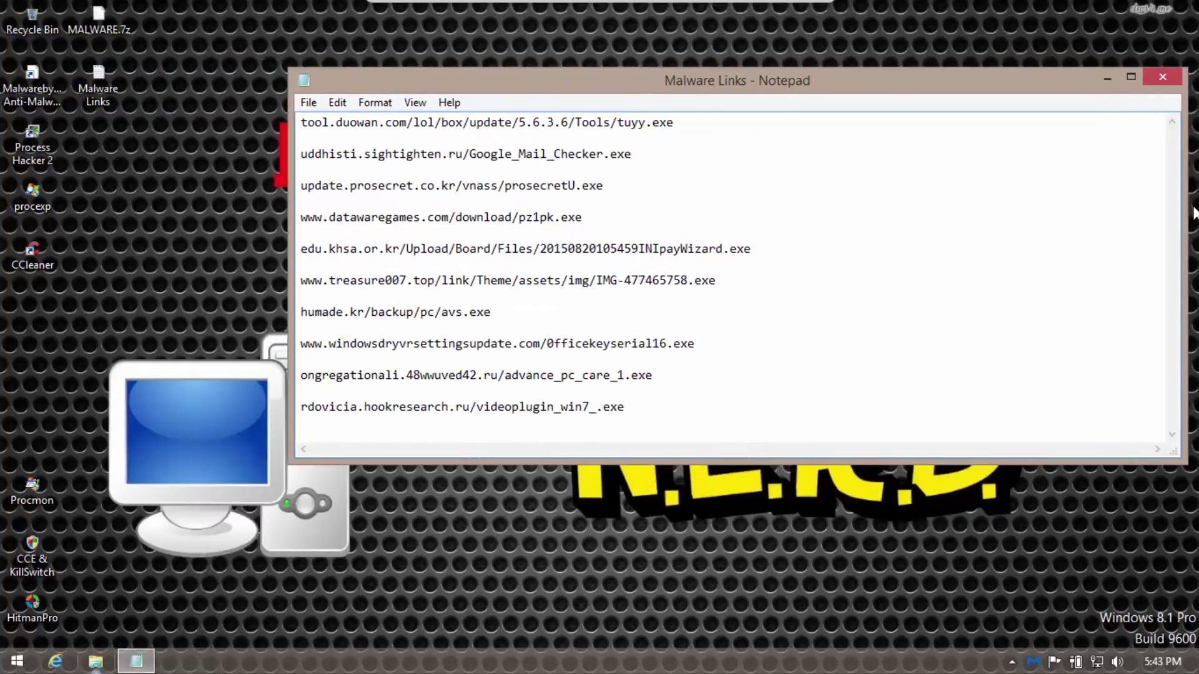
drag(1189, 211, 865, 178)
drag(591, 86, 957, 78)
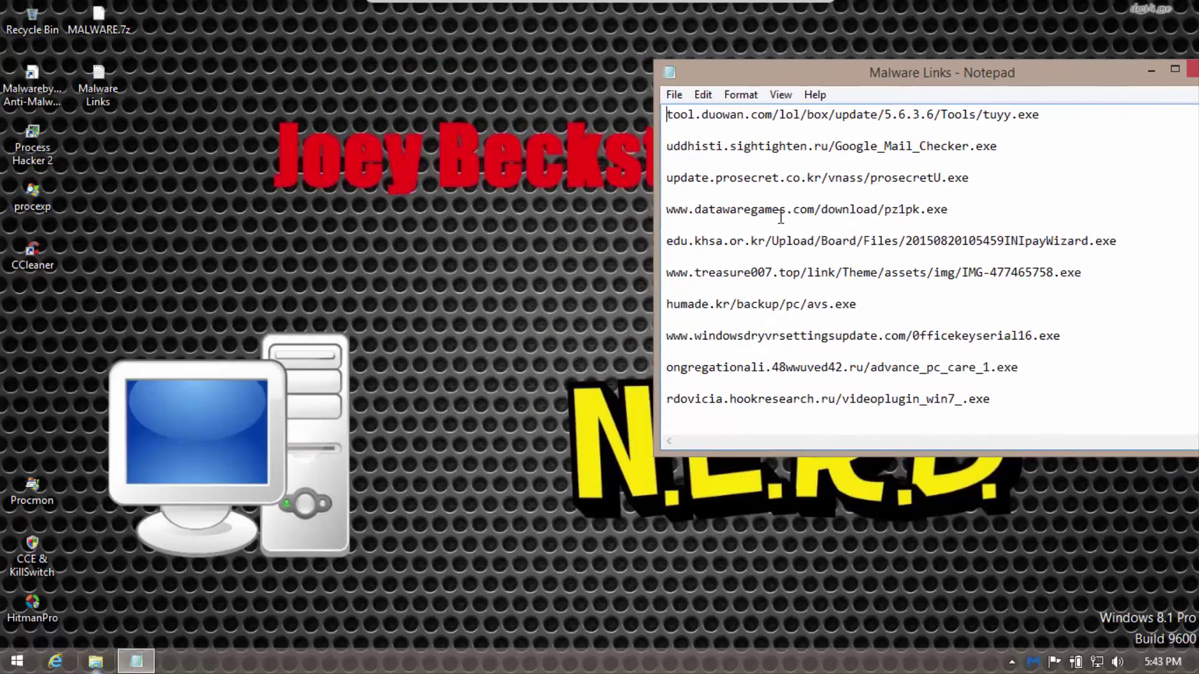
- Open Internet Explorer and arrange its window and the Malware Links Notepad window side by side without overlapping
click(55, 661)
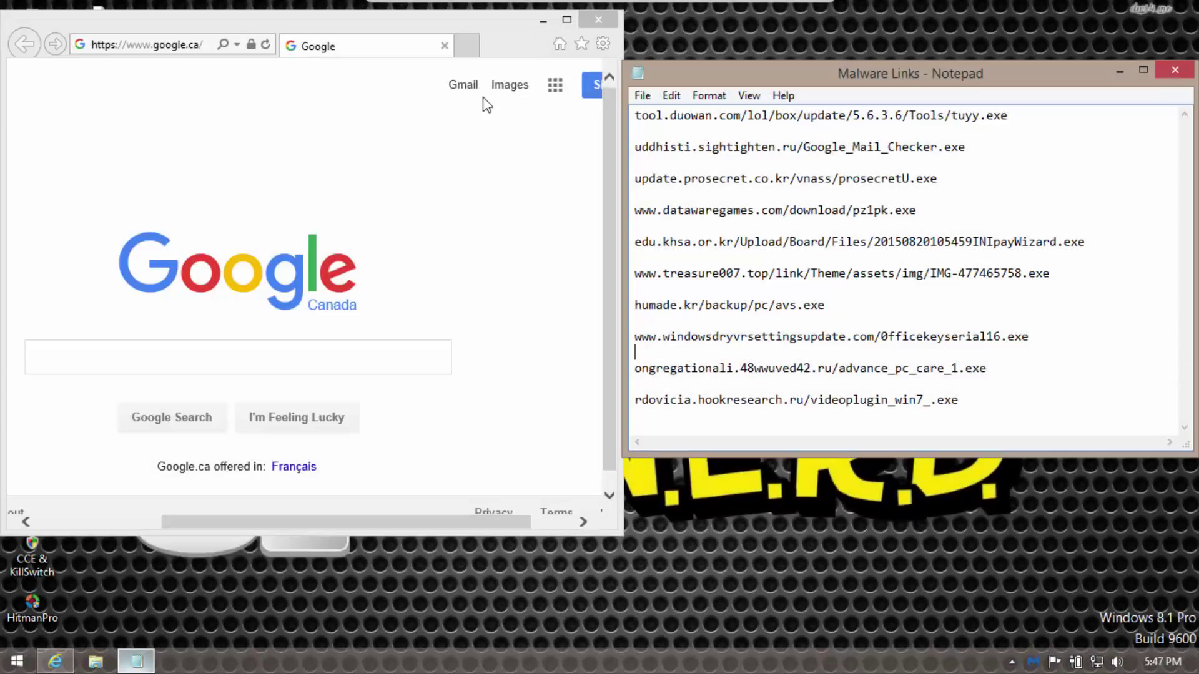
drag(372, 29, 390, 46)
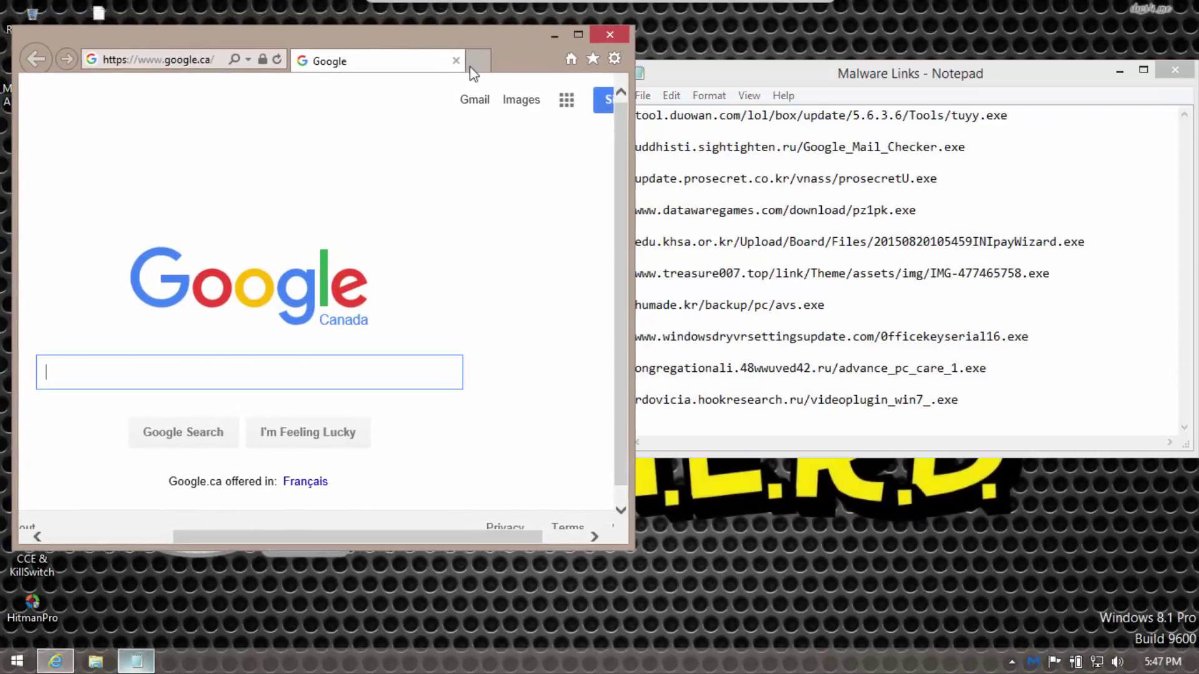
drag(958, 116, 965, 116)
drag(928, 73, 959, 77)
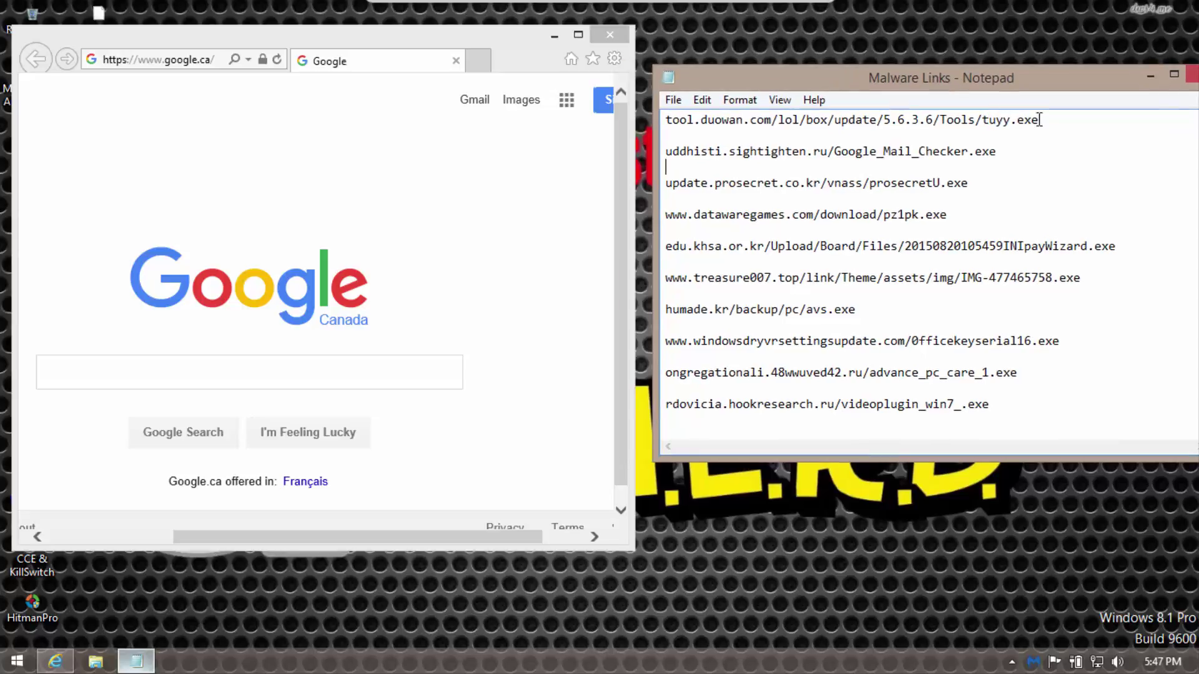
- Download and run tuyy.exe from the first link in the Malware Links list, and close the program window it opens
drag(1039, 119, 580, 104)
key(ctrl+c)
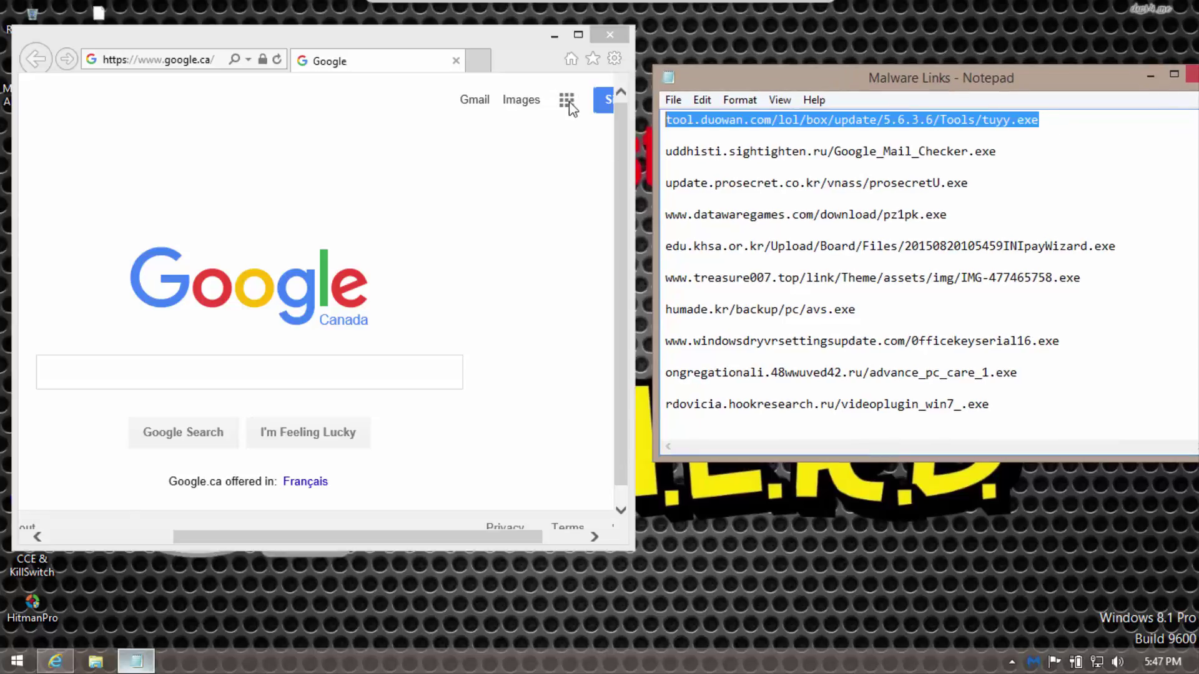
click(187, 60)
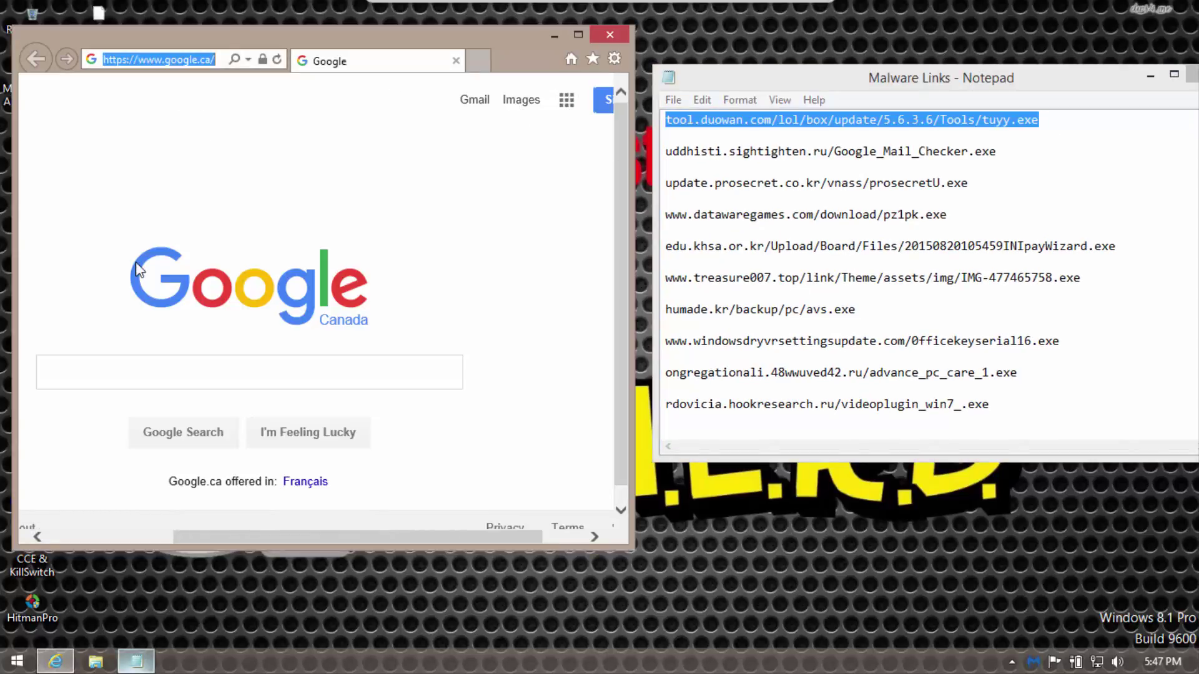
key(ctrl+v)
key(Return)
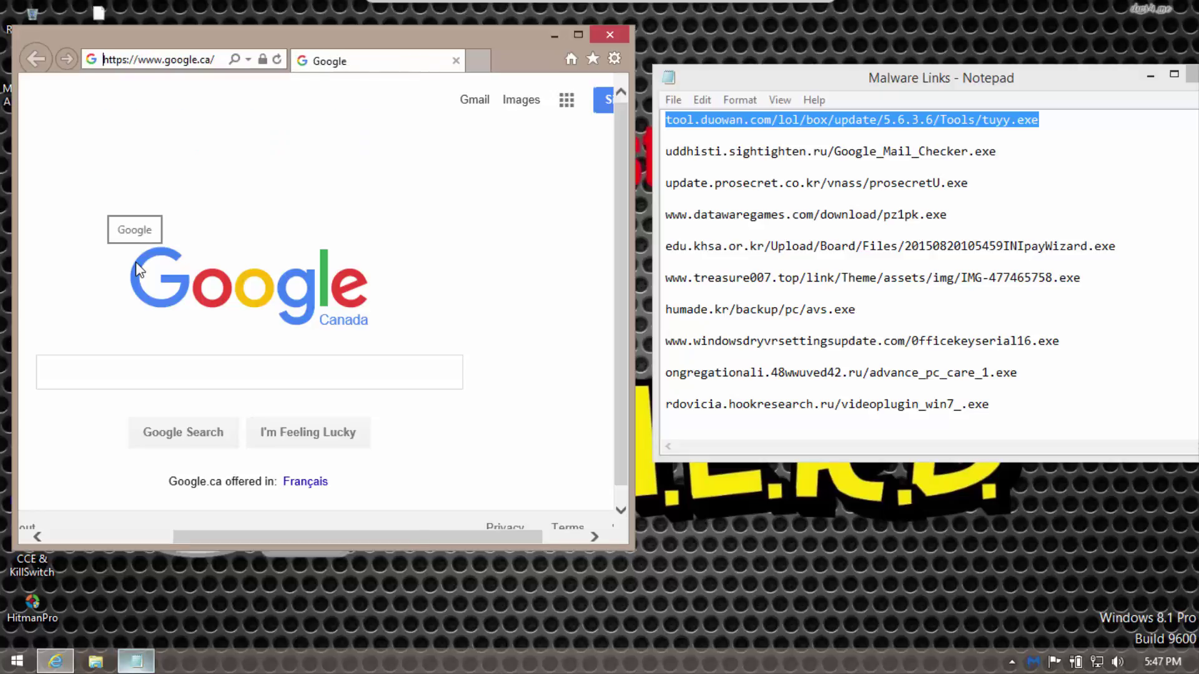
click(348, 526)
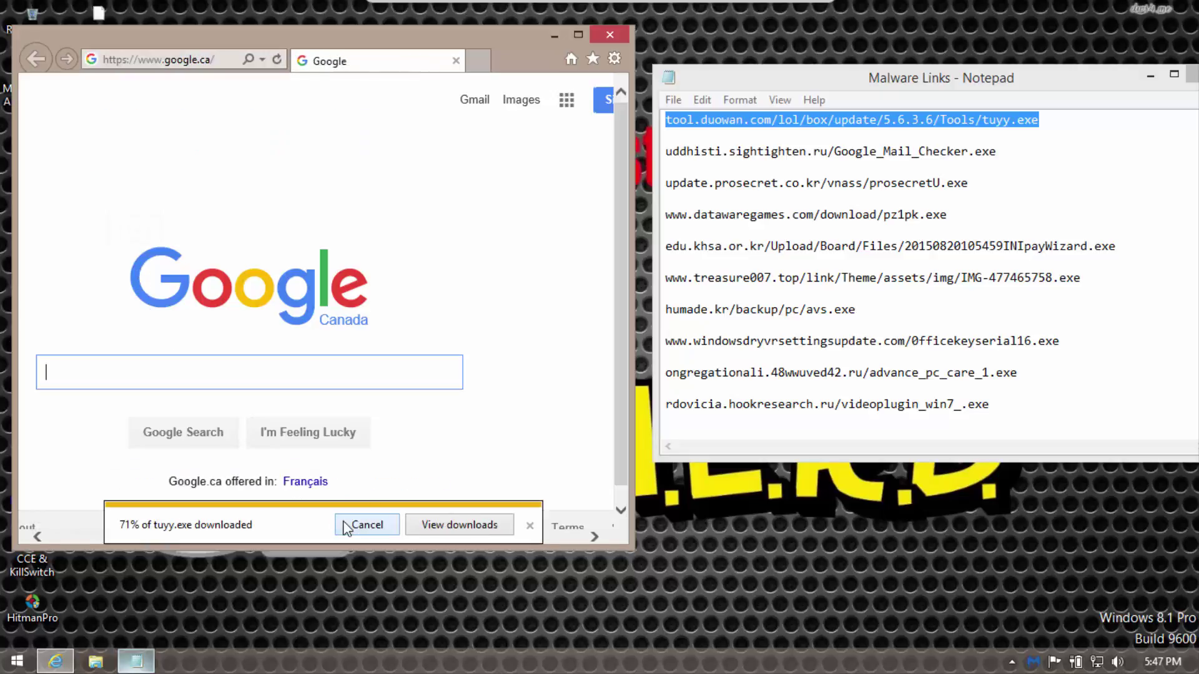
click(402, 525)
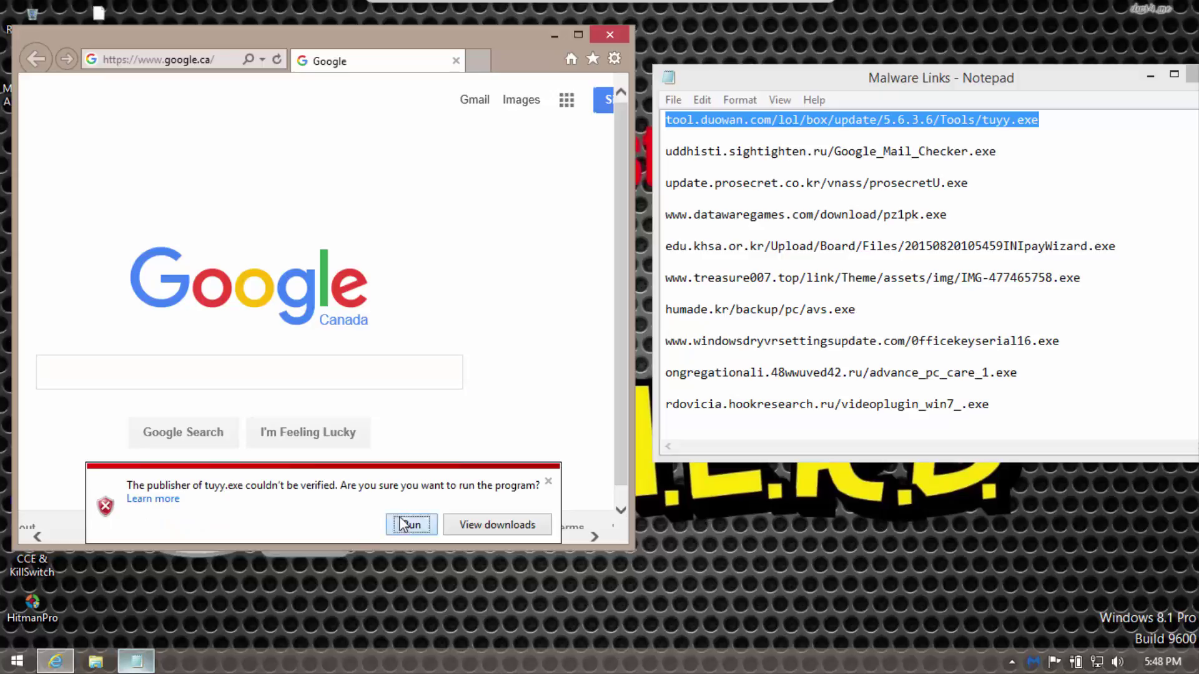
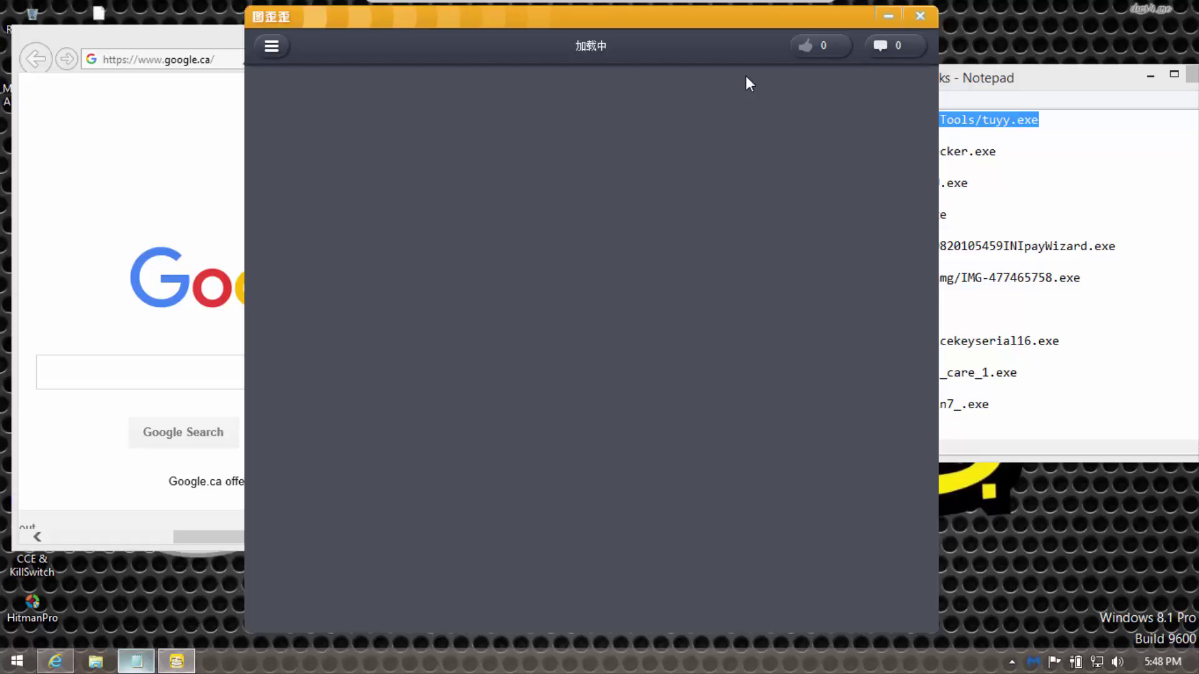
click(928, 15)
- Download and run Google_Mail_Checker.exe from the second link in the list, and dismiss the Malwarebytes notification
double_click(961, 182)
double_click(874, 151)
key(ctrl+c)
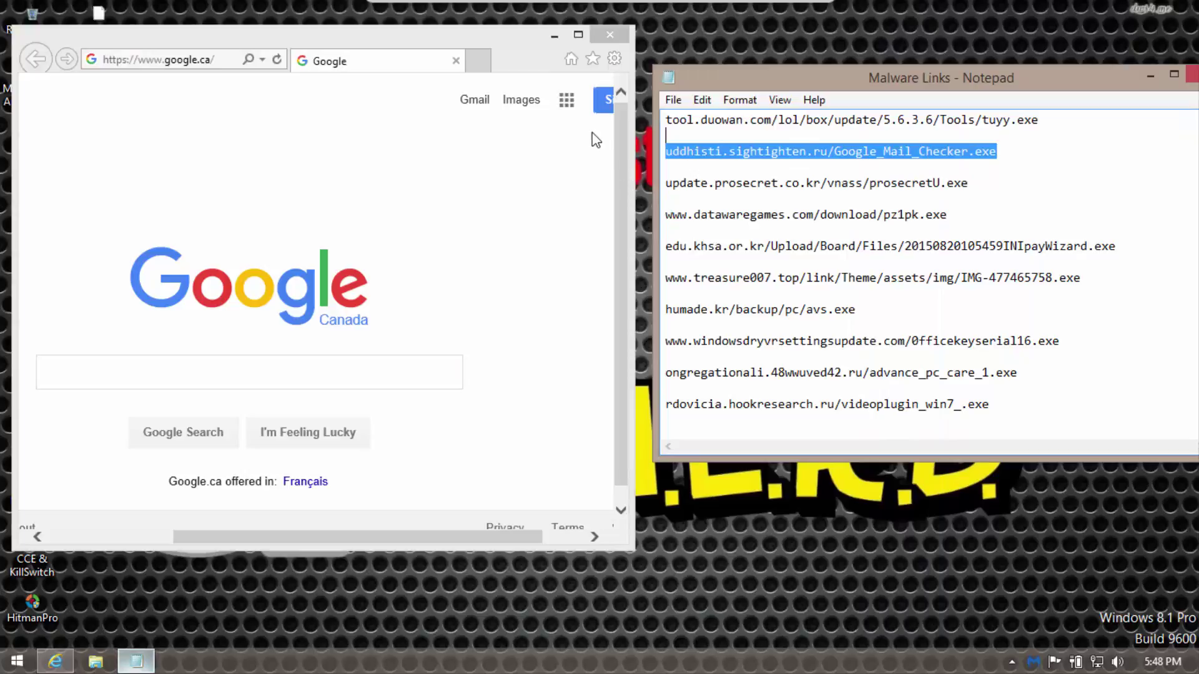
click(155, 60)
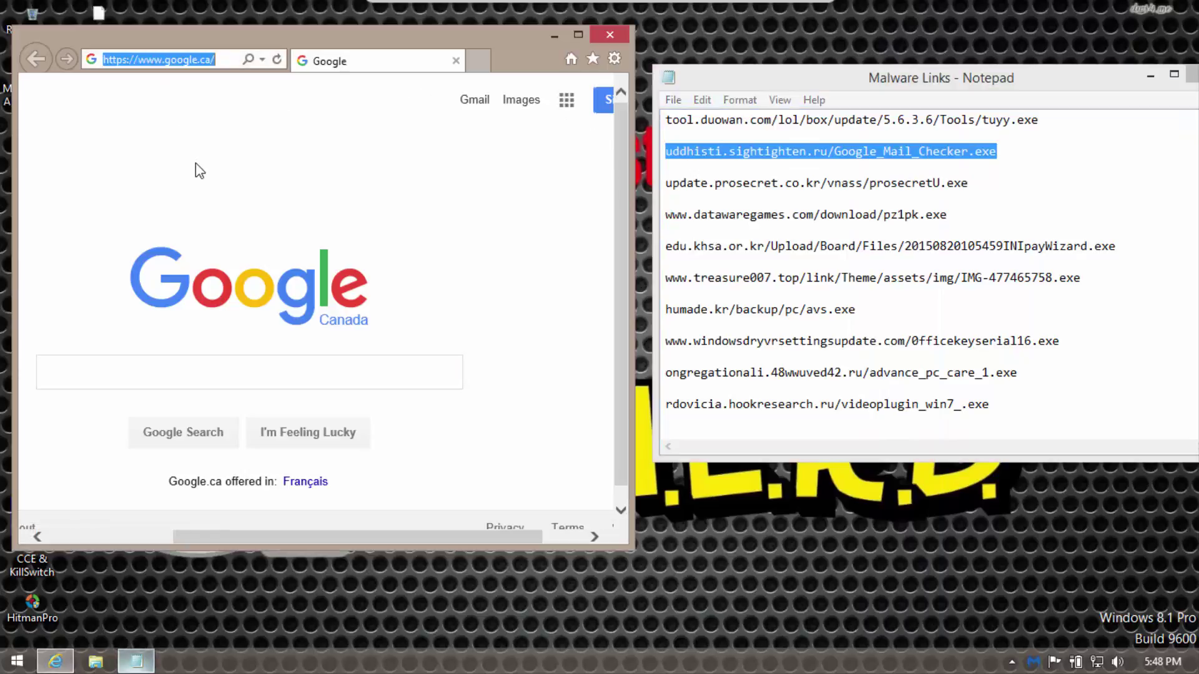
key(ctrl+v)
key(Return)
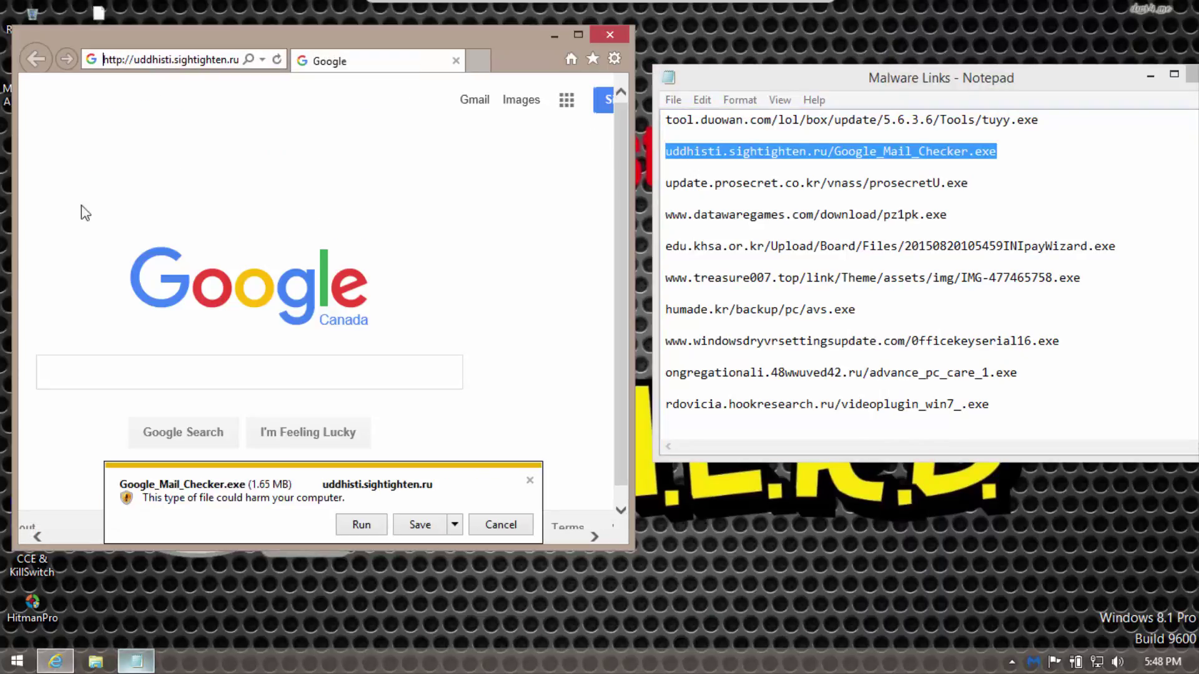
click(361, 525)
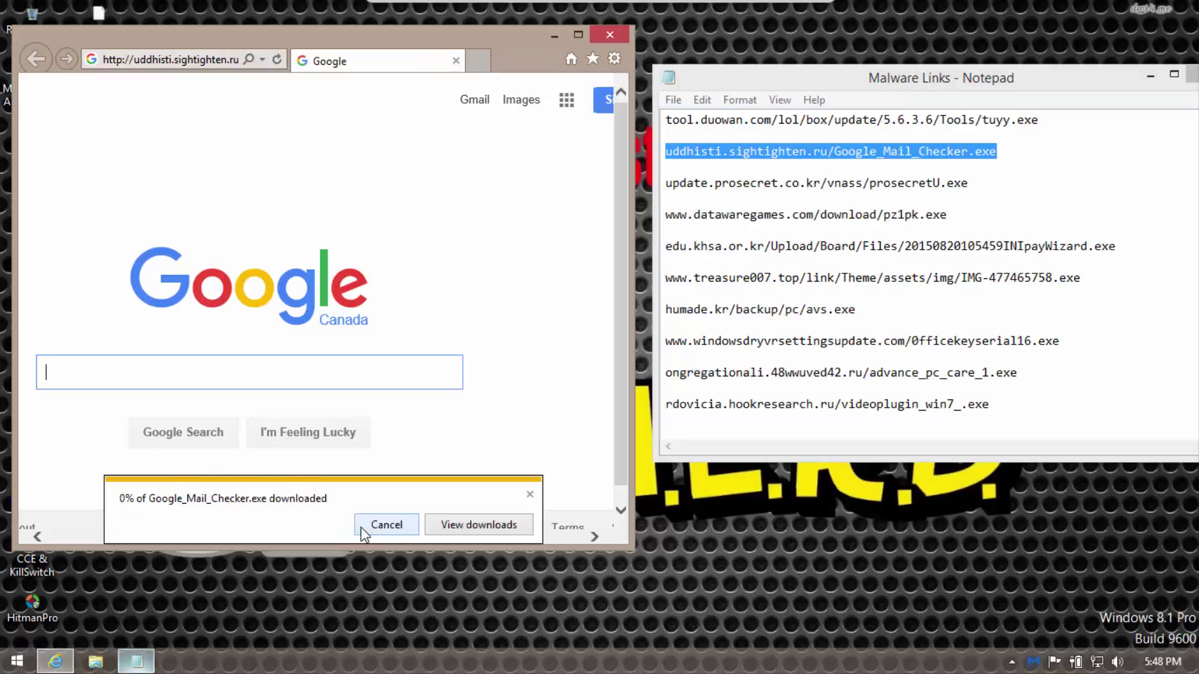
click(448, 525)
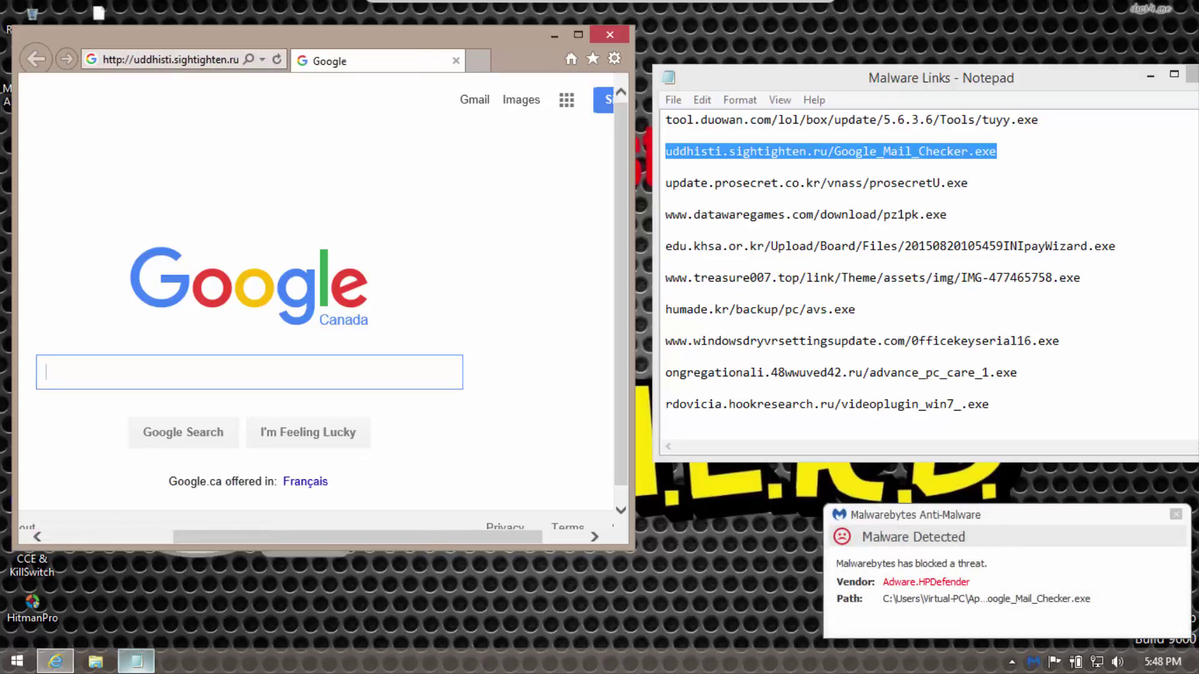
click(1176, 513)
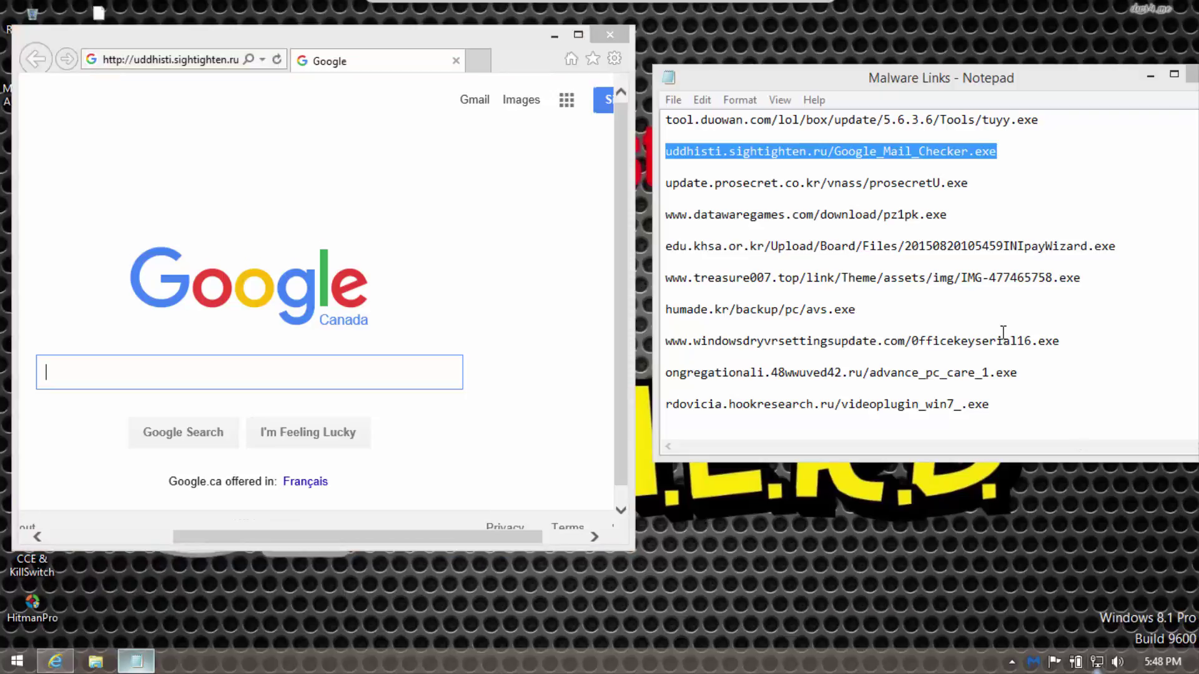
- Mark the Google_Mail_Checker.exe link with "-b" and the tuyy.exe link with "-m" in the Malware Links list
click(997, 152)
text(-)
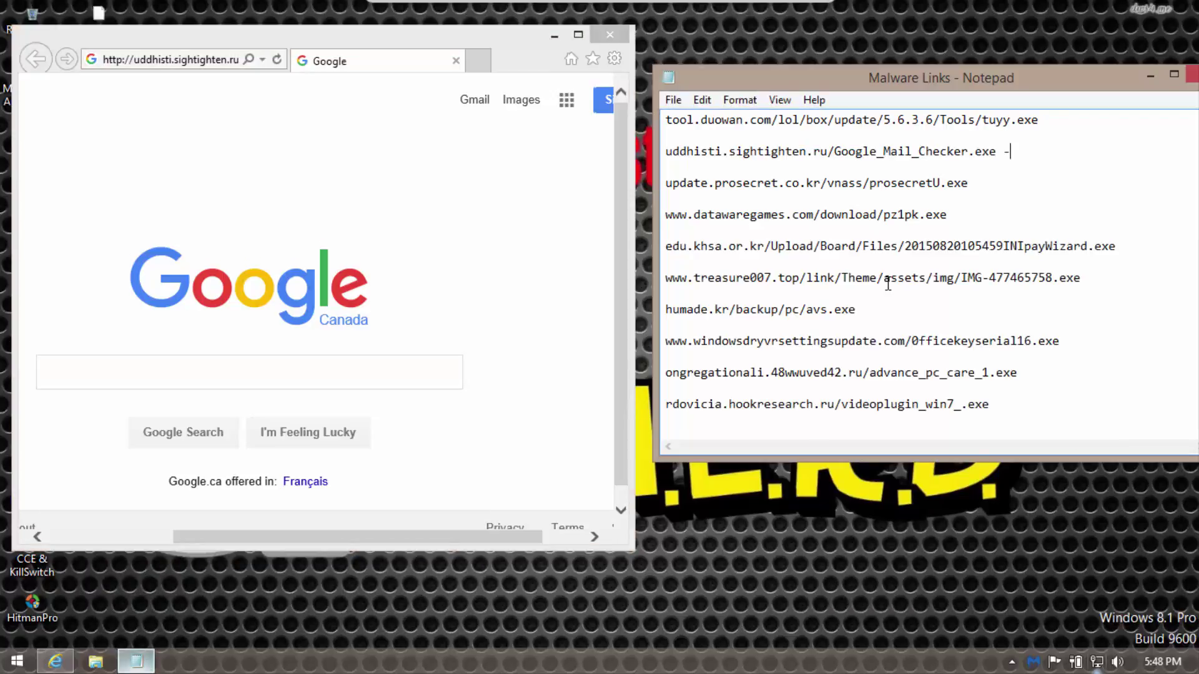
text(b)
click(1041, 119)
text(-m)
- Download and run prosecretU.exe from the third link, and mark that link with "-m" in the list
double_click(882, 182)
key(ctrl+c)
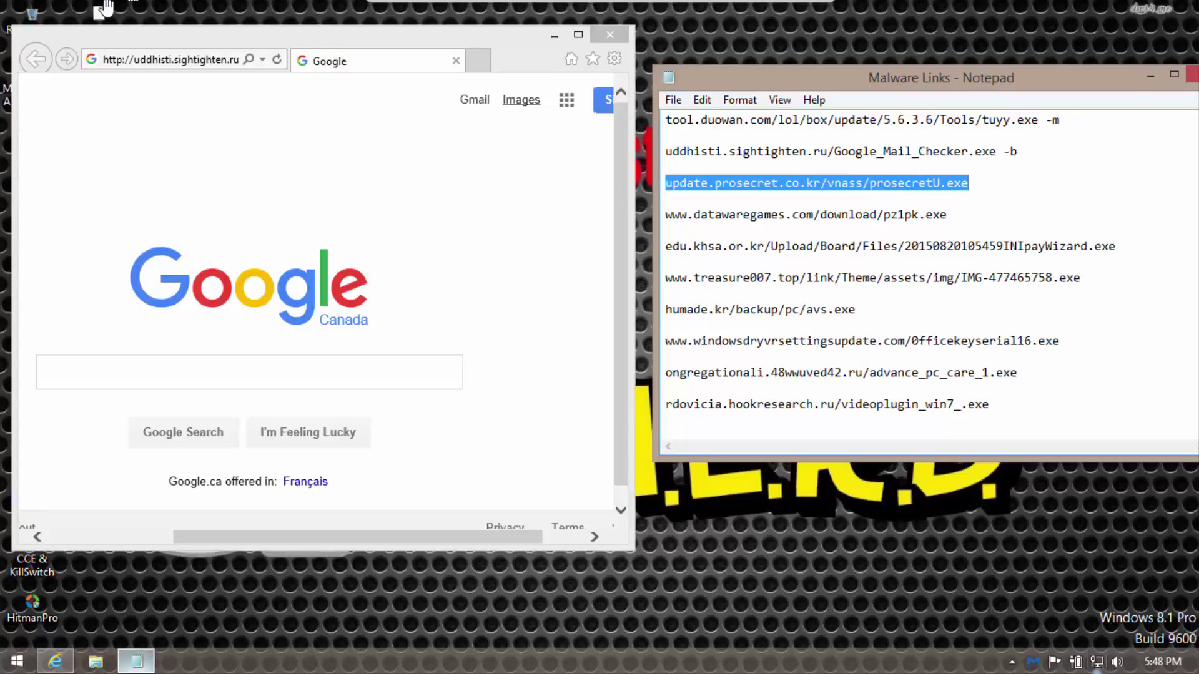
click(176, 63)
key(ctrl+v)
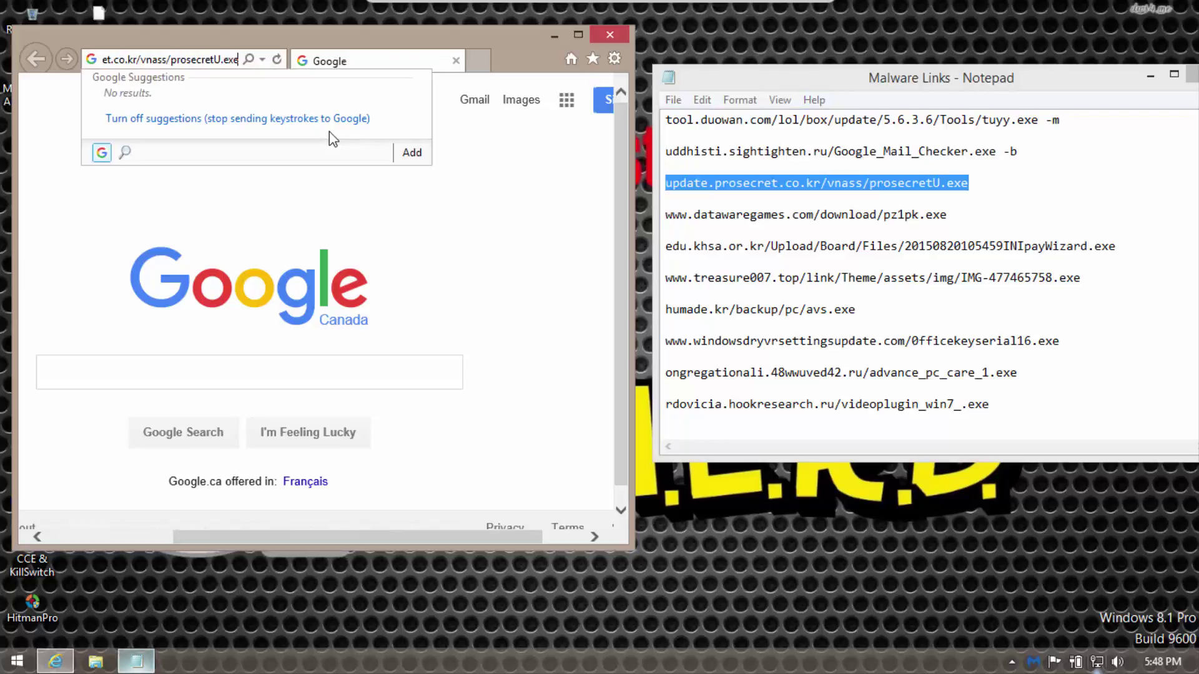
key(Return)
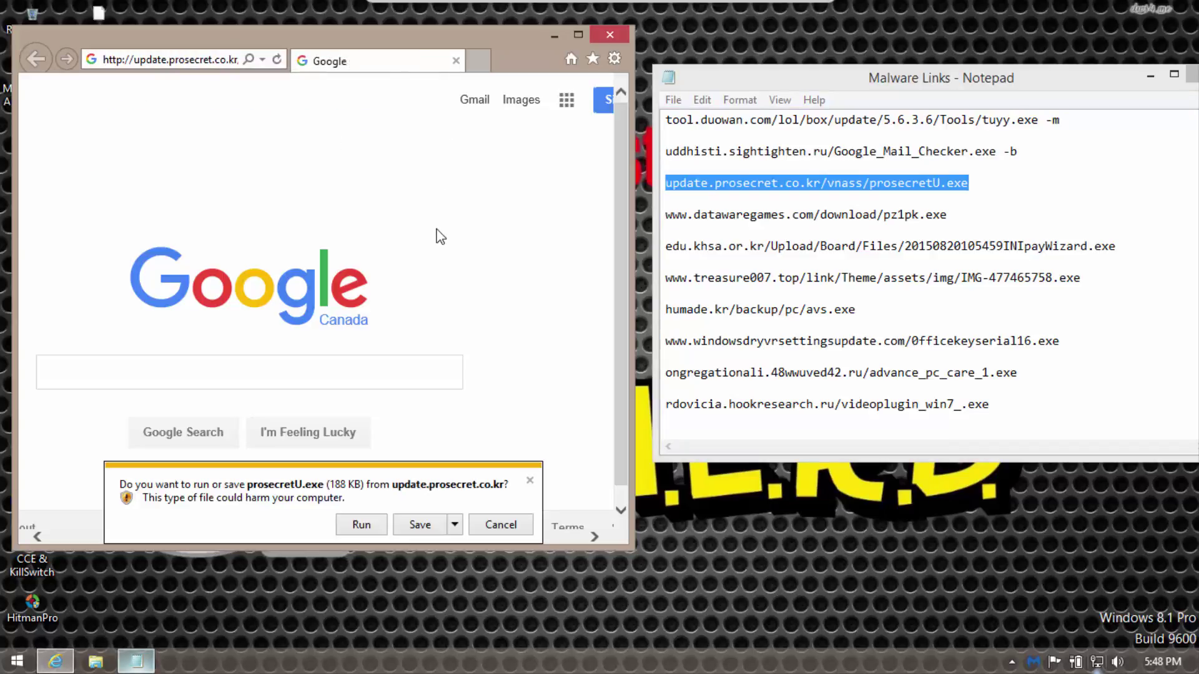
click(361, 525)
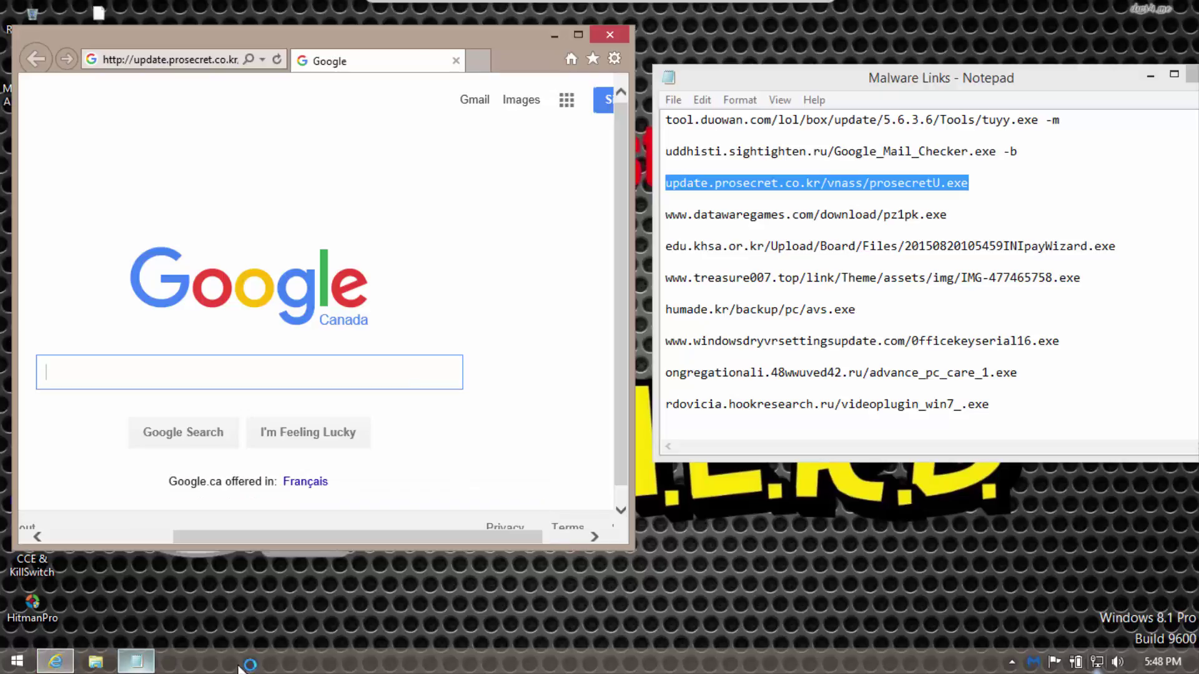
click(972, 197)
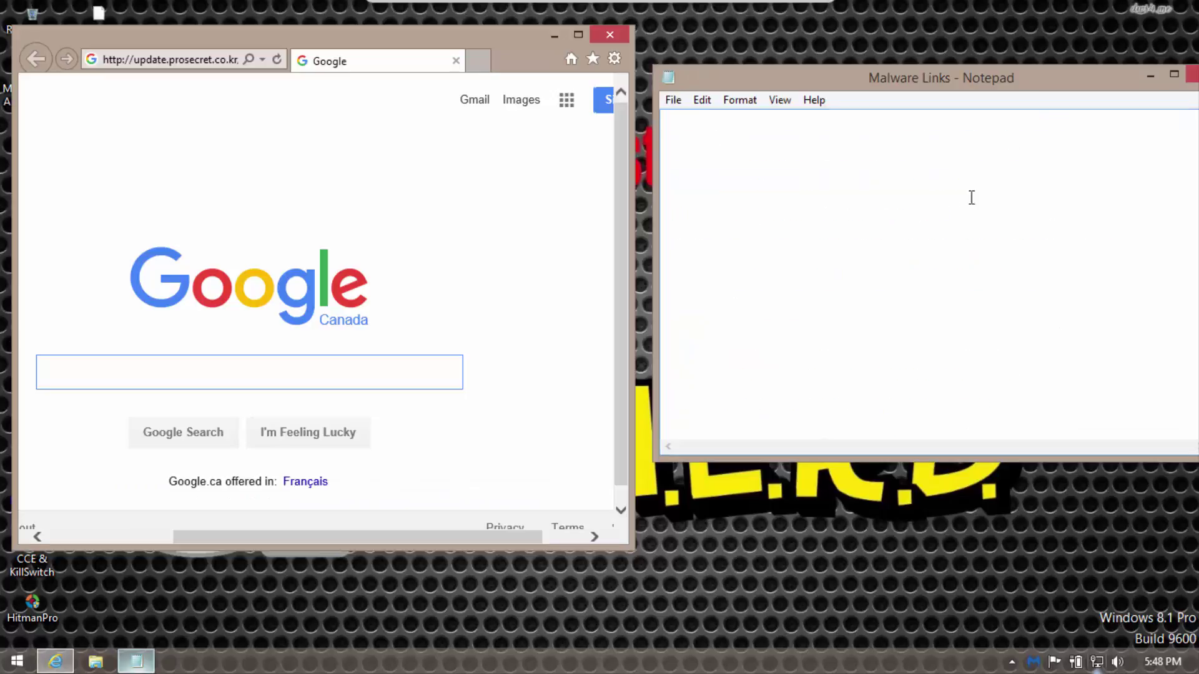
text(-m)
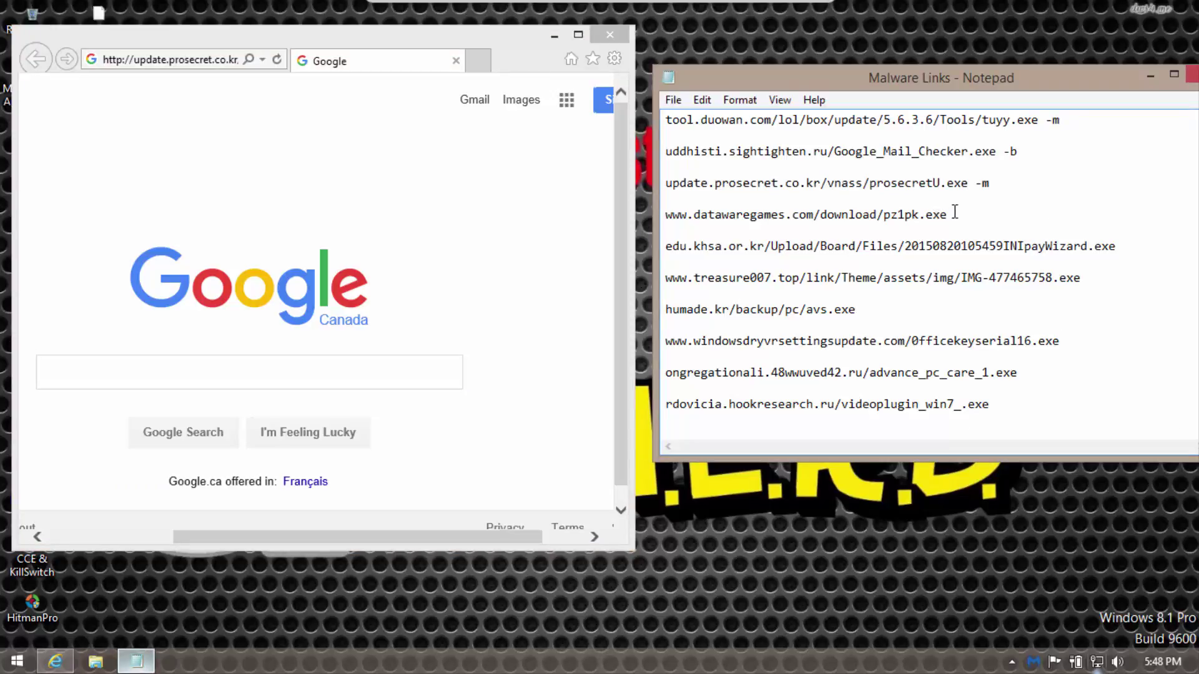
- Download and run pz1pk.exe from the datawaregames.com link, accepting the unverified publisher
drag(954, 213, 649, 214)
key(ctrl+c)
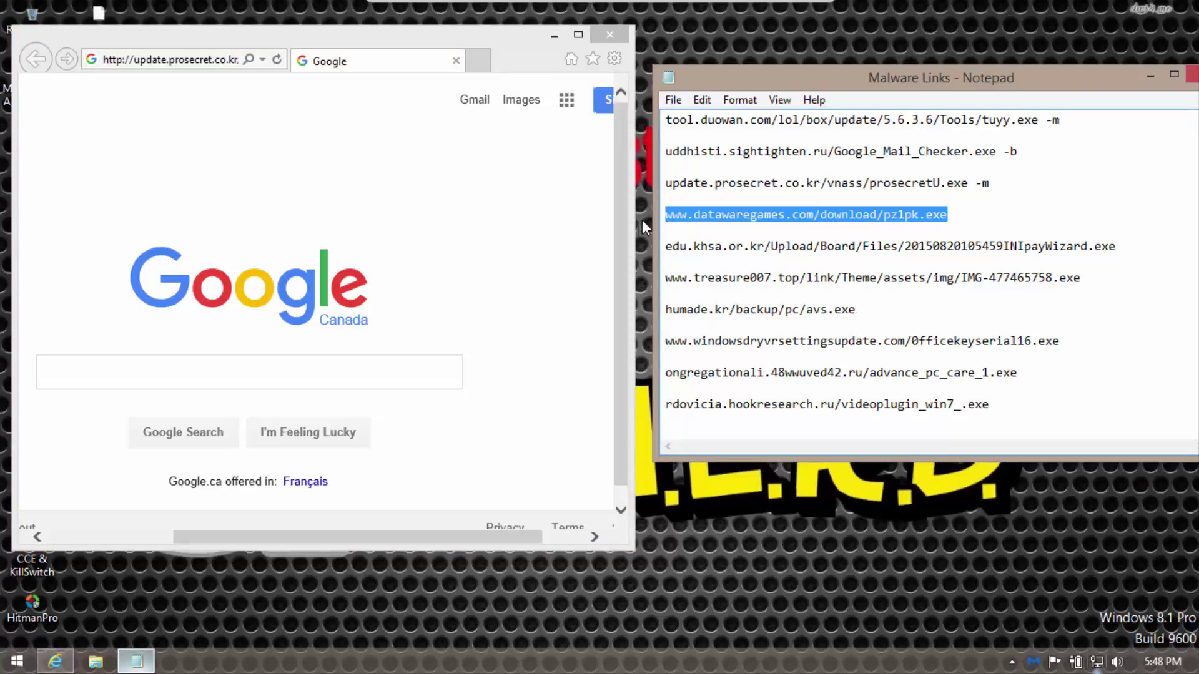
click(193, 34)
click(200, 59)
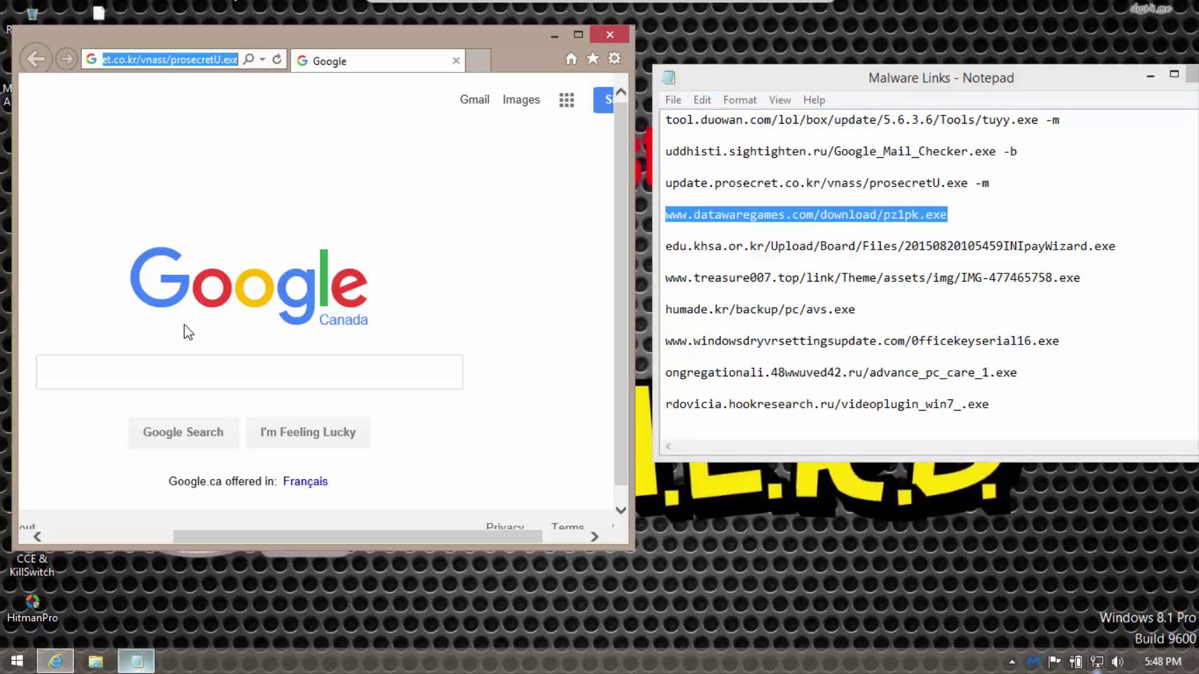
key(ctrl+v)
key(Return)
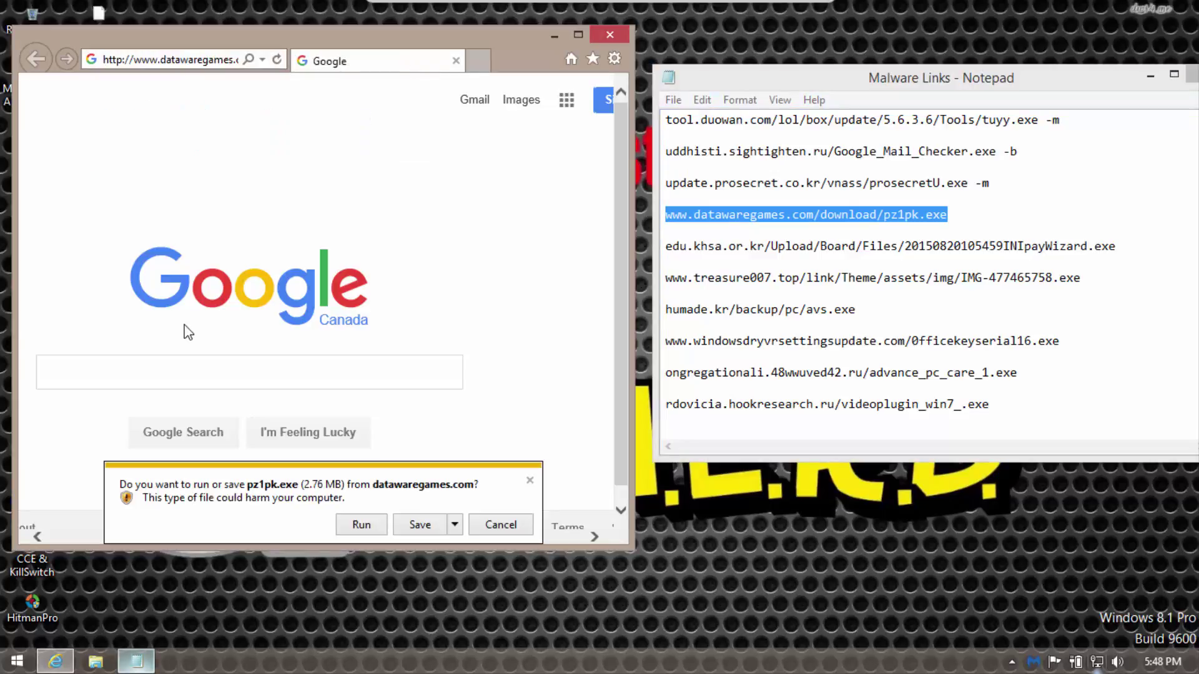
click(361, 524)
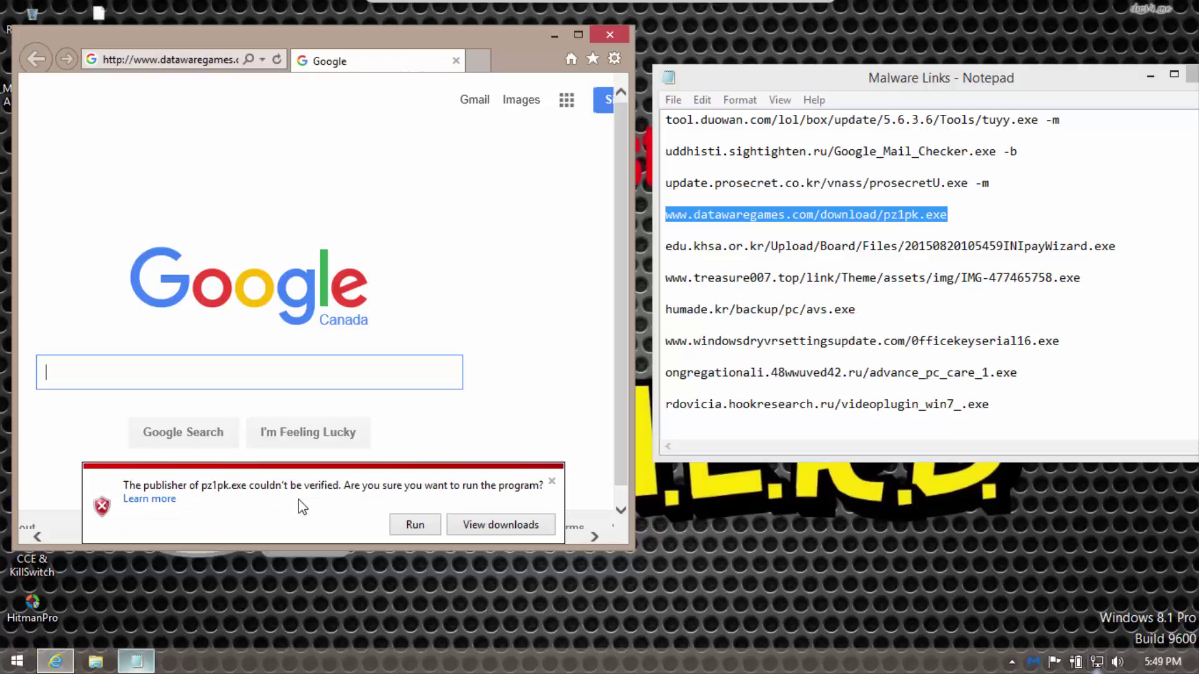
click(400, 525)
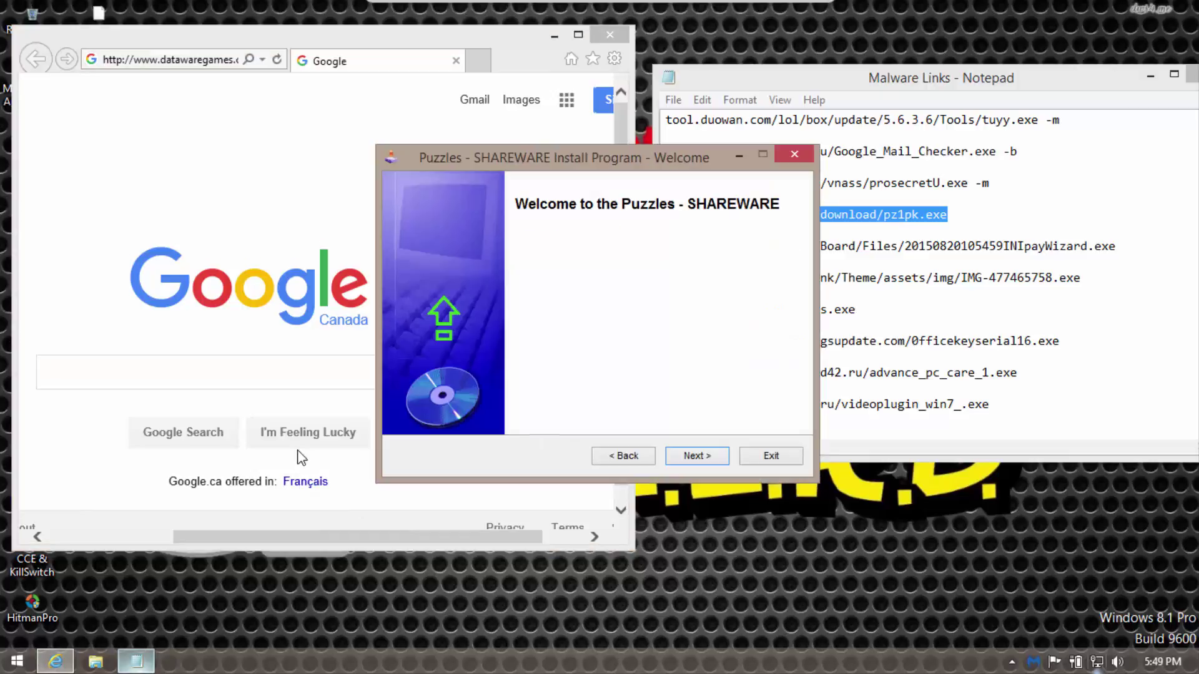
- Exit the Puzzles - SHAREWARE installer without installing, and mark the pz1pk.exe link with "-m" in the list
click(766, 455)
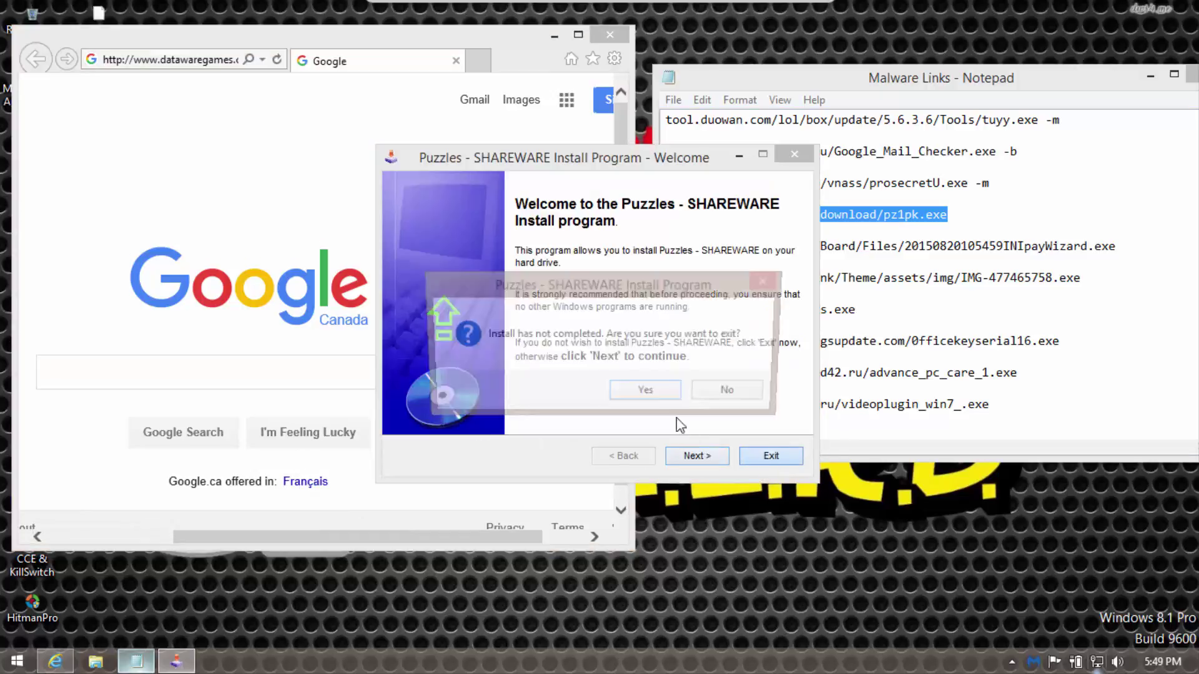
click(673, 395)
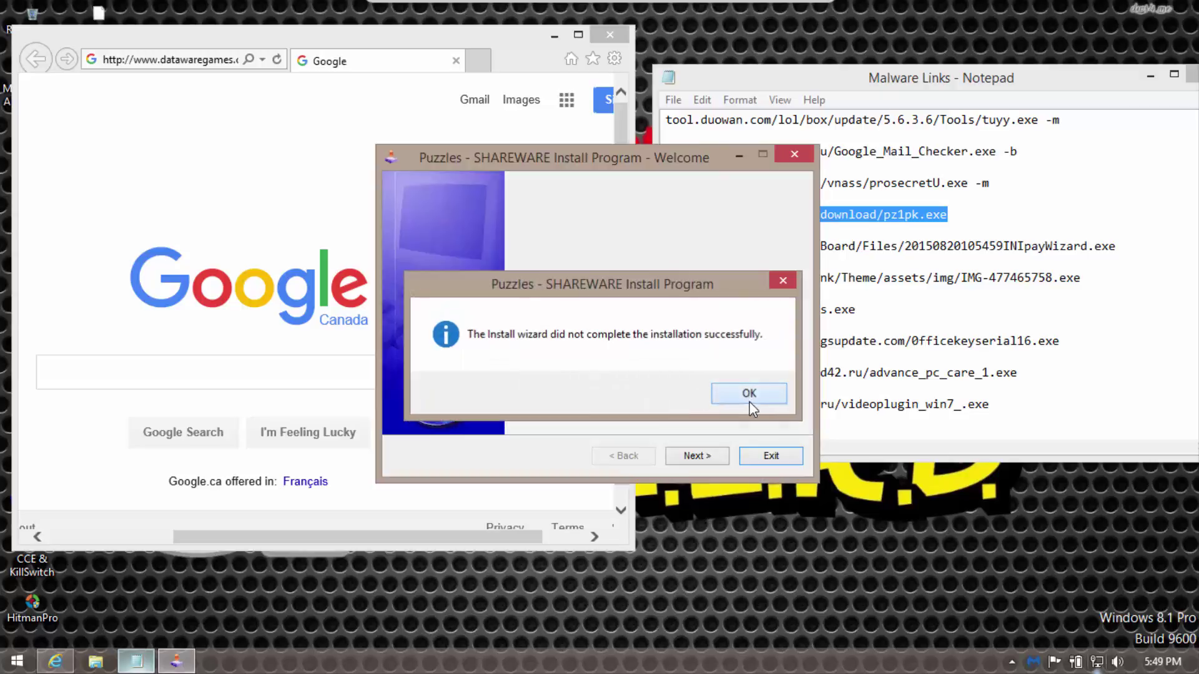
click(749, 400)
click(984, 216)
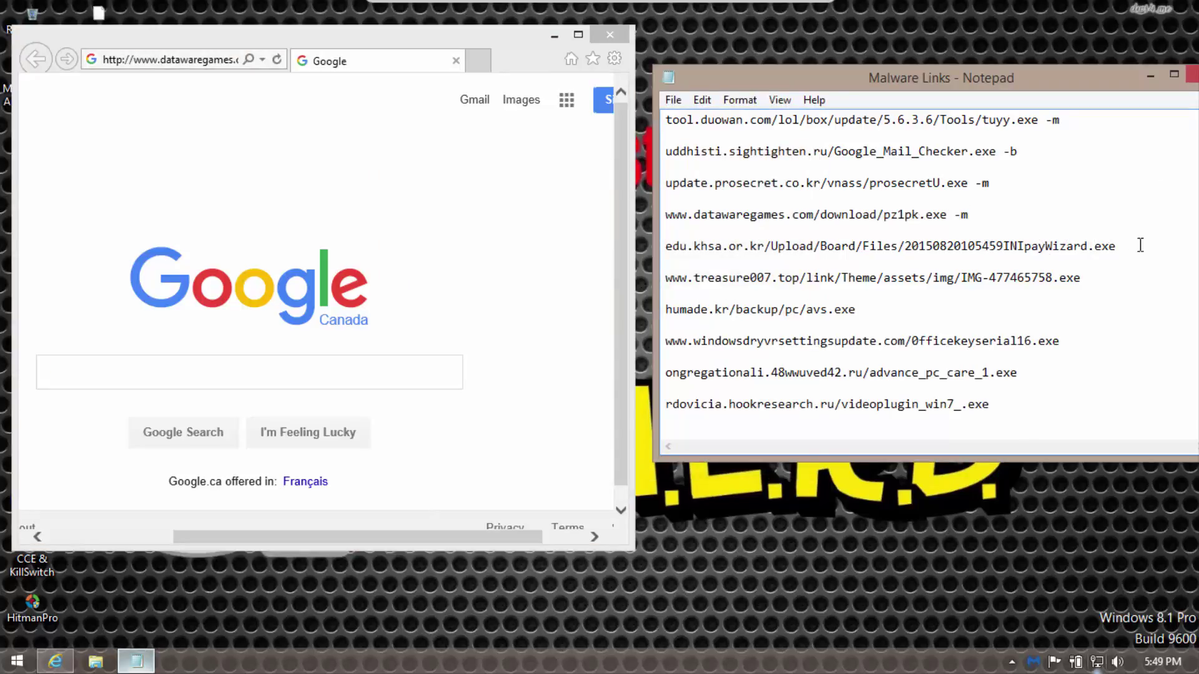
drag(1140, 244, 606, 241)
key(ctrl+c)
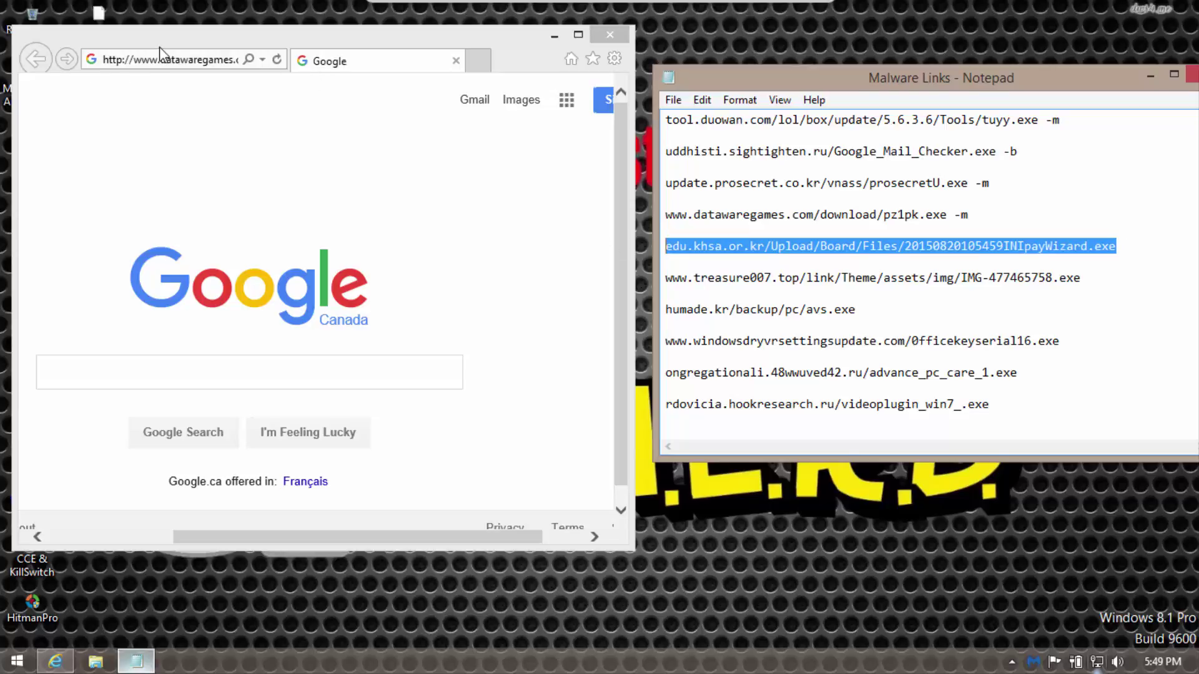
click(171, 87)
click(191, 59)
key(ctrl+v)
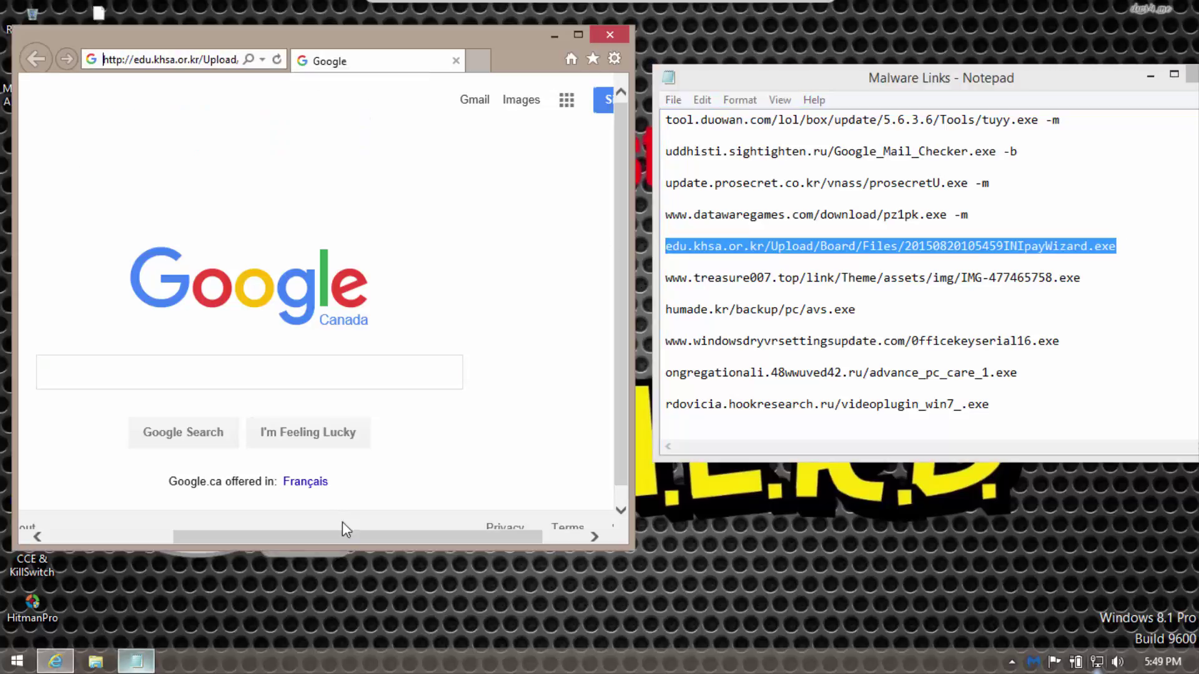
key(Return)
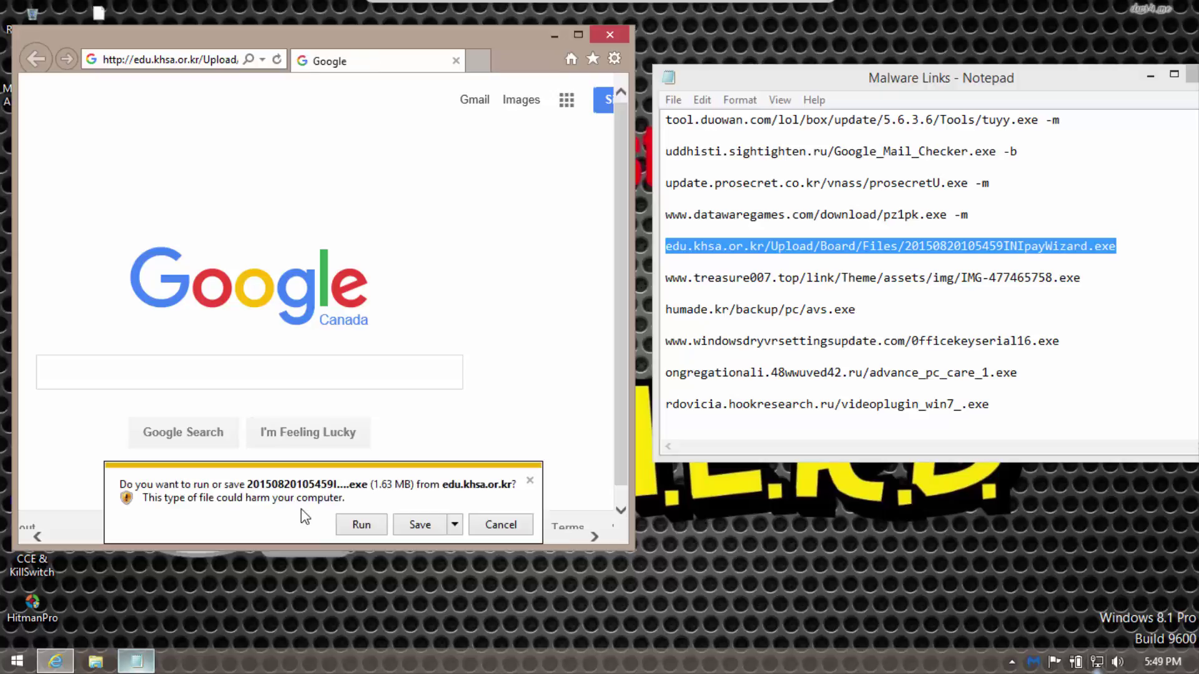
click(353, 526)
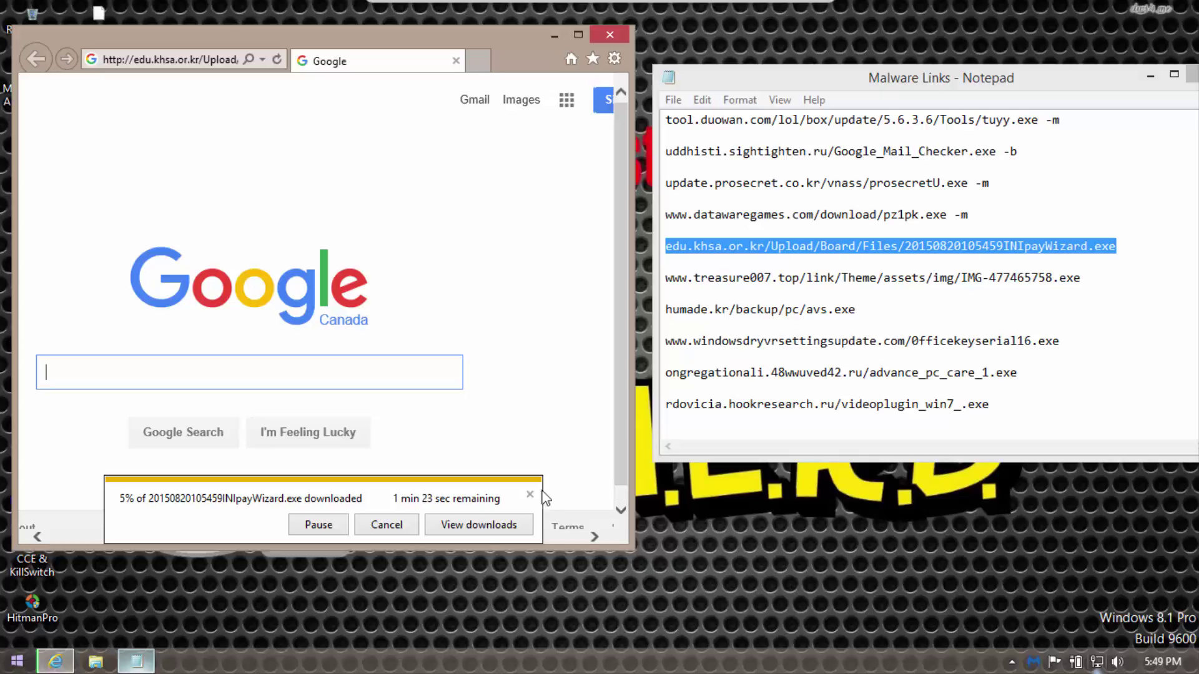
- Check the progress of the INIpayWizard download in the downloads list, and minimize that window
click(480, 523)
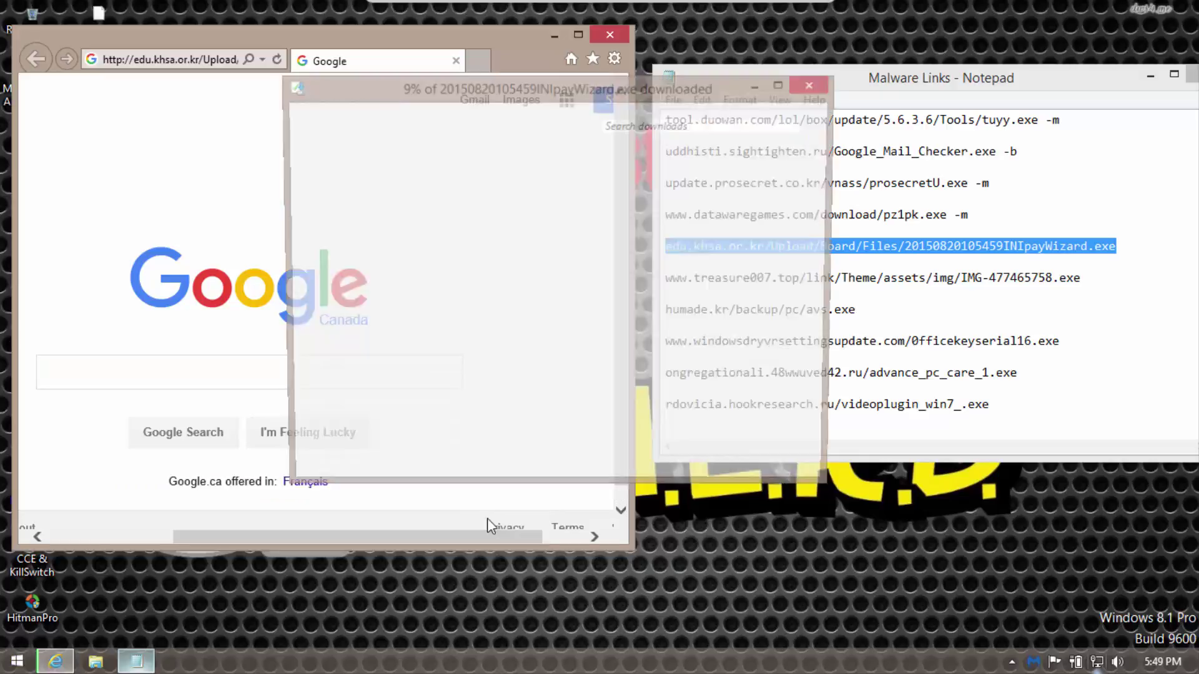
drag(549, 91, 371, 84)
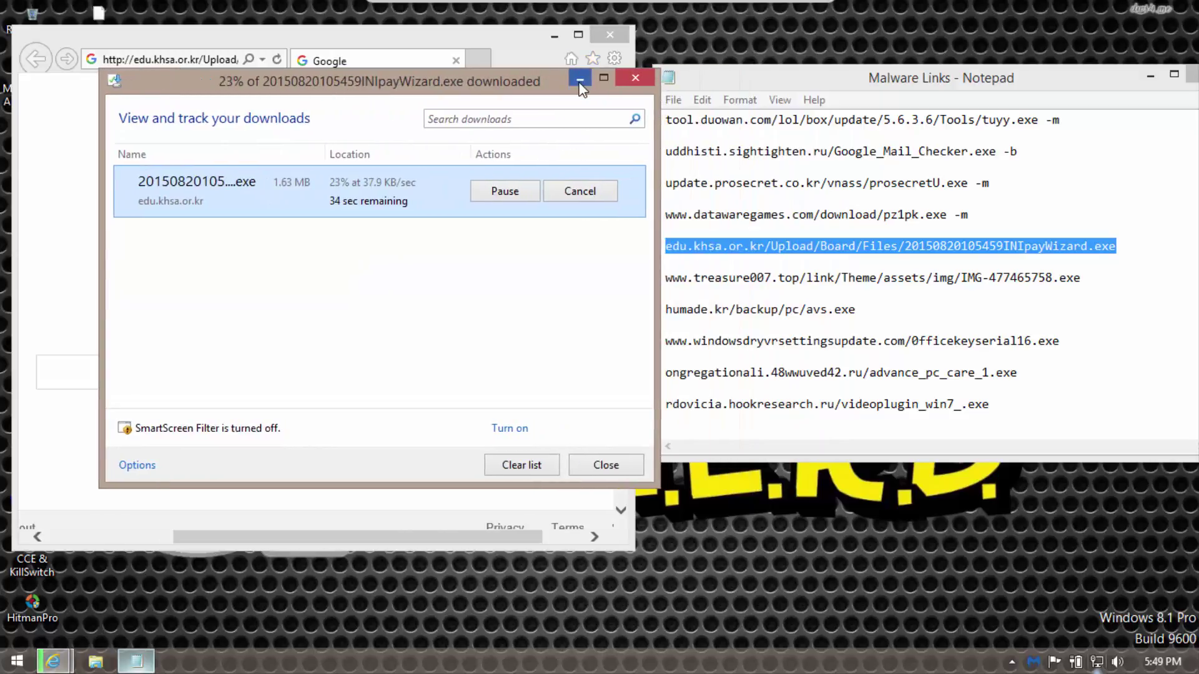
click(578, 78)
- Try to open the treasure007.top link for IMG-477465758.exe from the Malware Links list in the browser
drag(1086, 278, 615, 282)
key(ctrl+c)
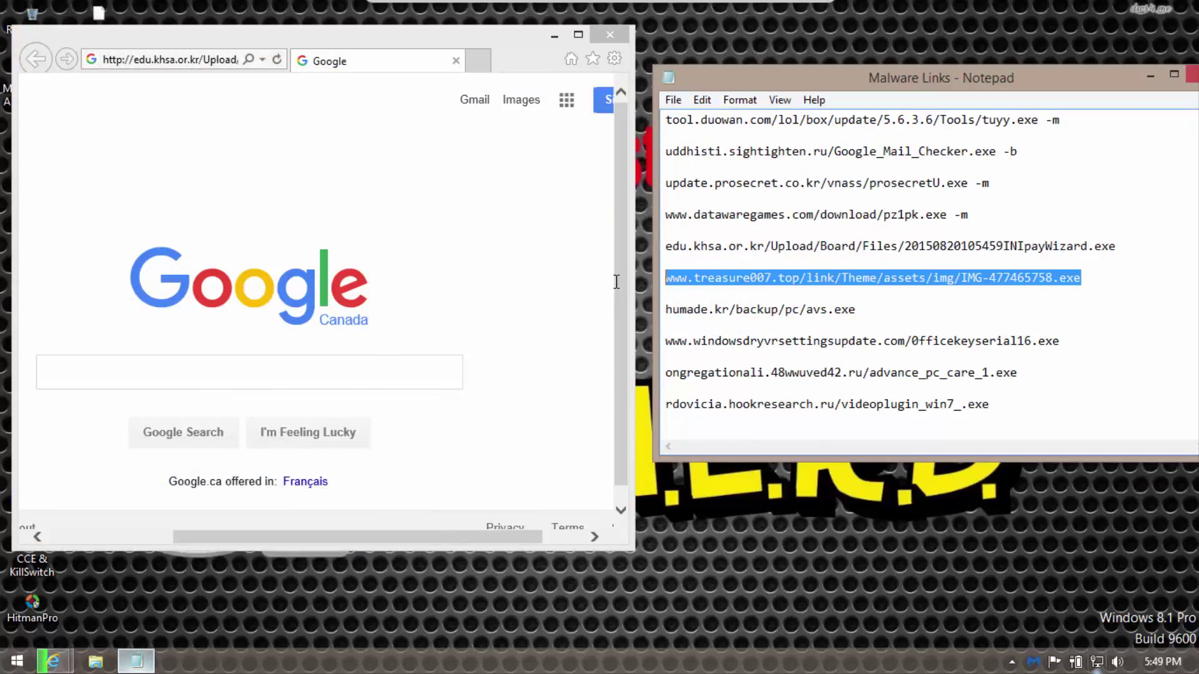
click(146, 60)
key(ctrl+v)
key(Return)
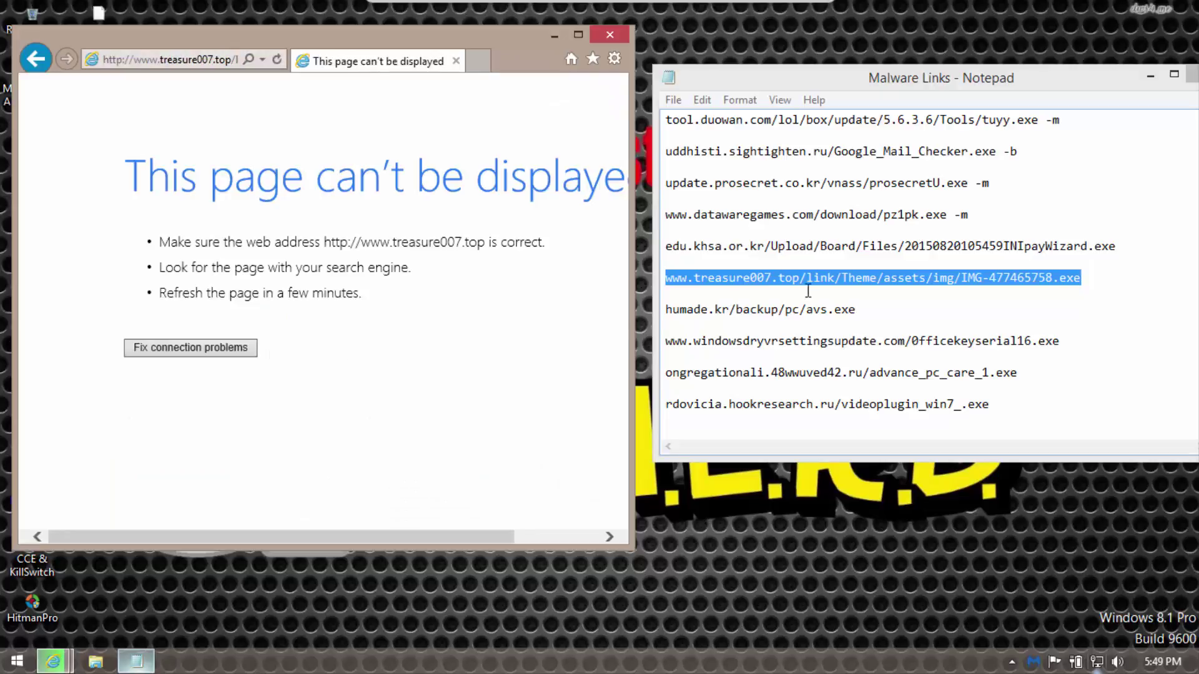
- Mark the treasure007.top link for IMG-477465758.exe with "-d" in the Malware Links list
drag(871, 309, 659, 283)
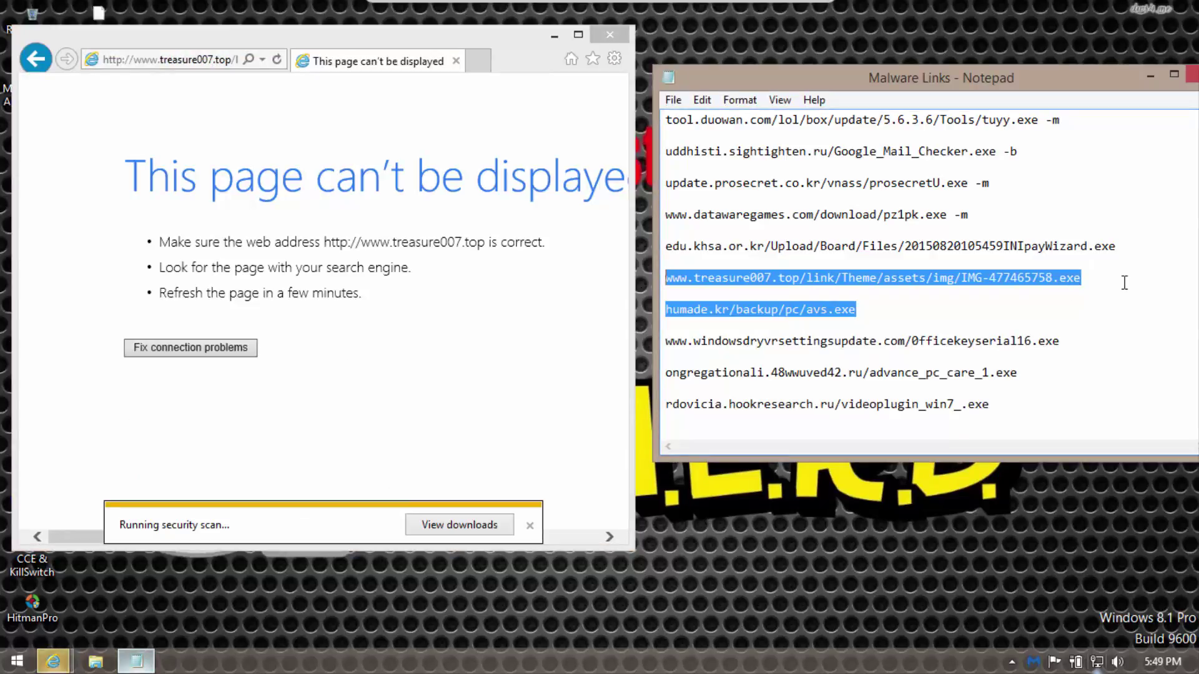
click(1103, 321)
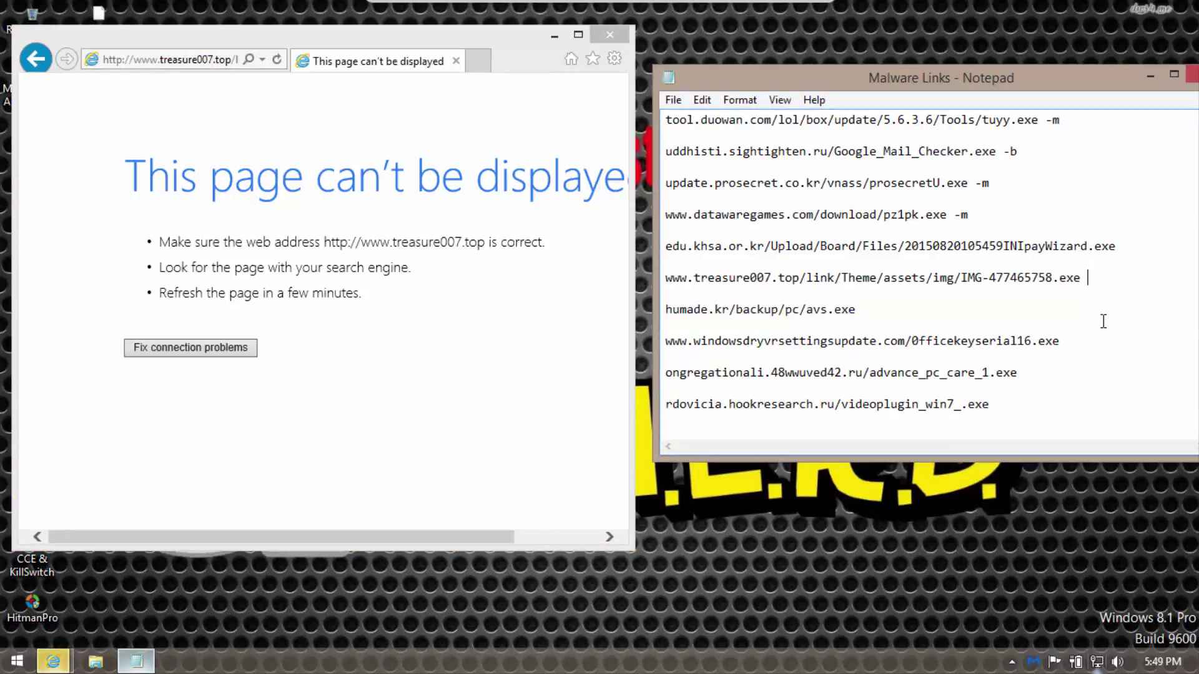
text(-d)
- Dismiss the INIpay plugin wizard's notice and close the wizard without starting it
drag(887, 309, 615, 303)
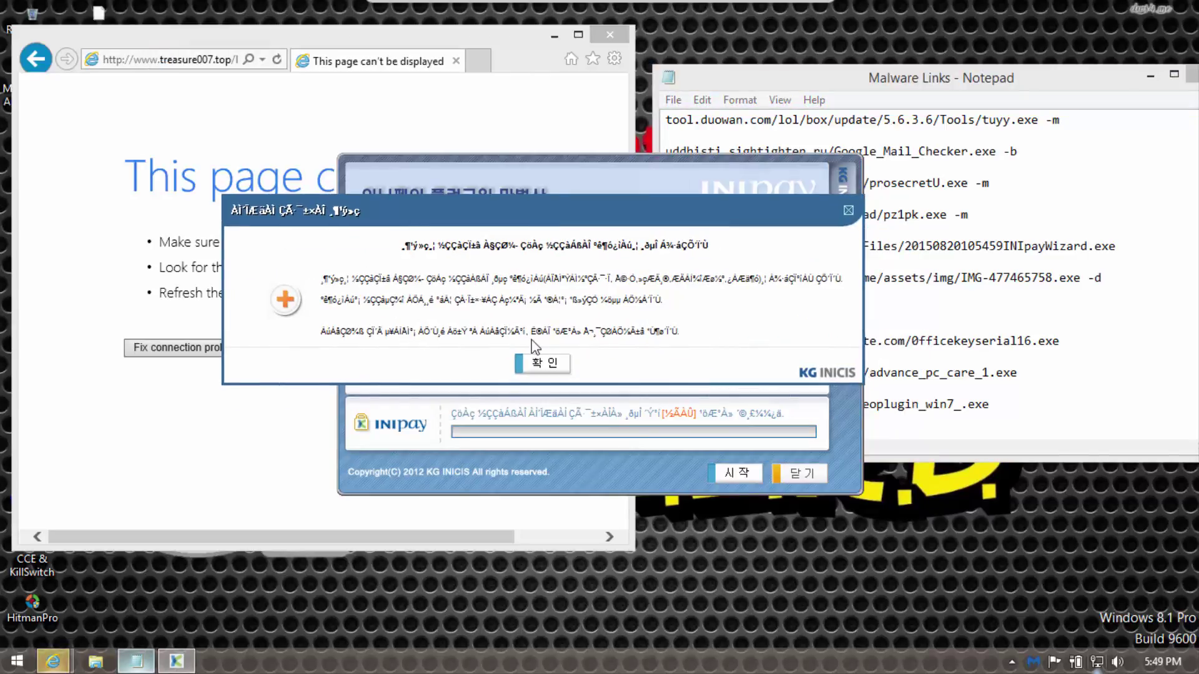
click(541, 362)
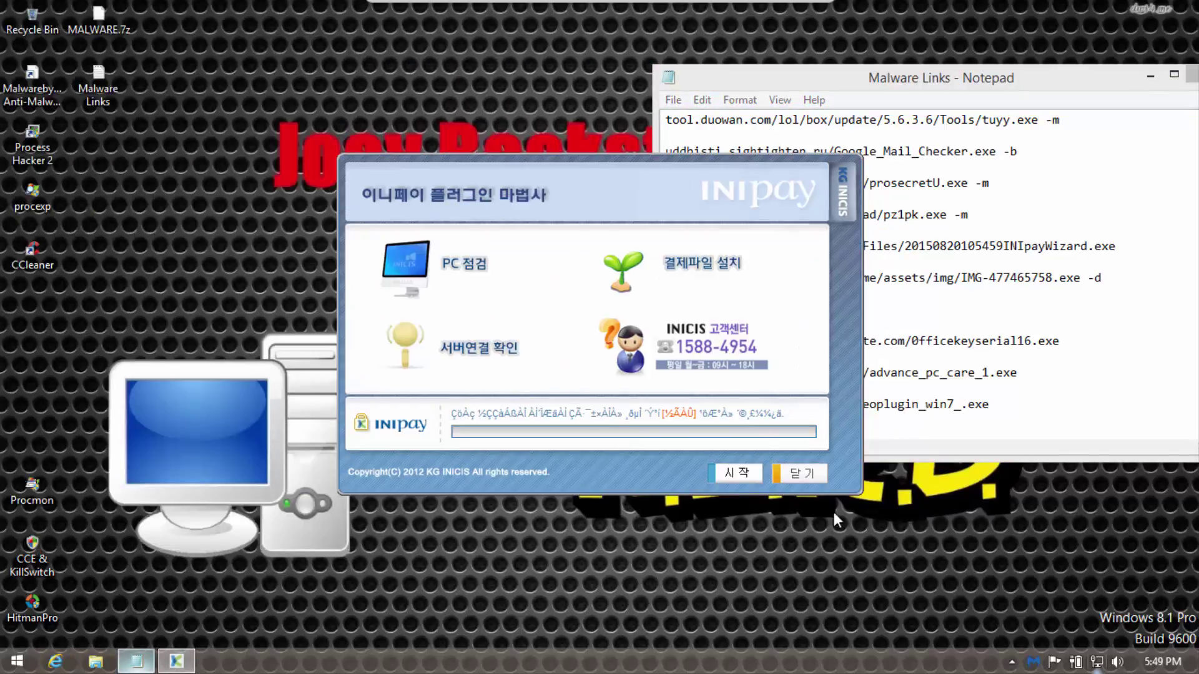
click(793, 472)
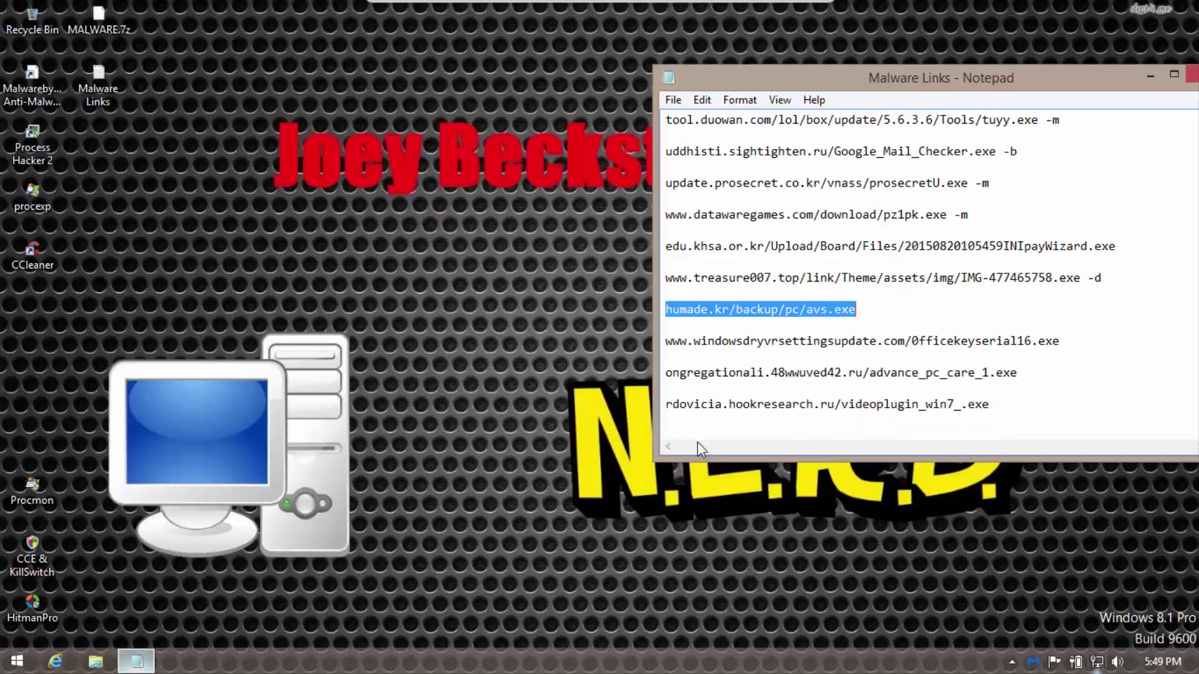
- Reopen Internet Explorer without restoring the last session, and place its reduced window beside the Malware Links list
click(56, 664)
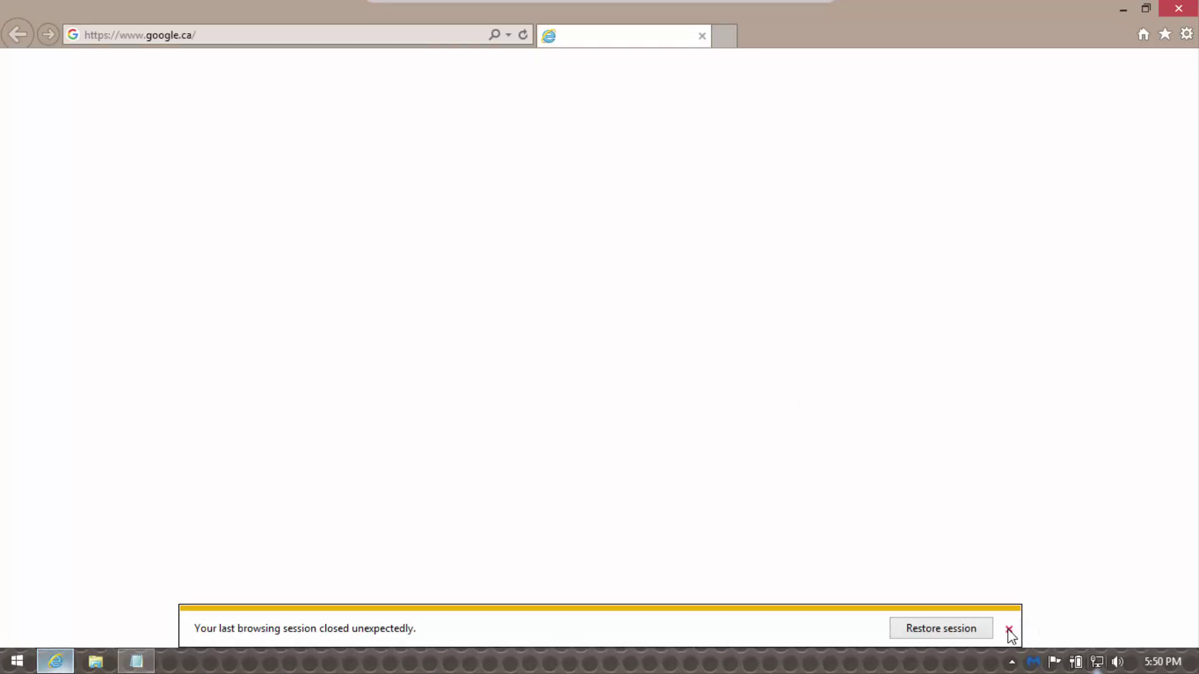
click(1008, 629)
click(1146, 8)
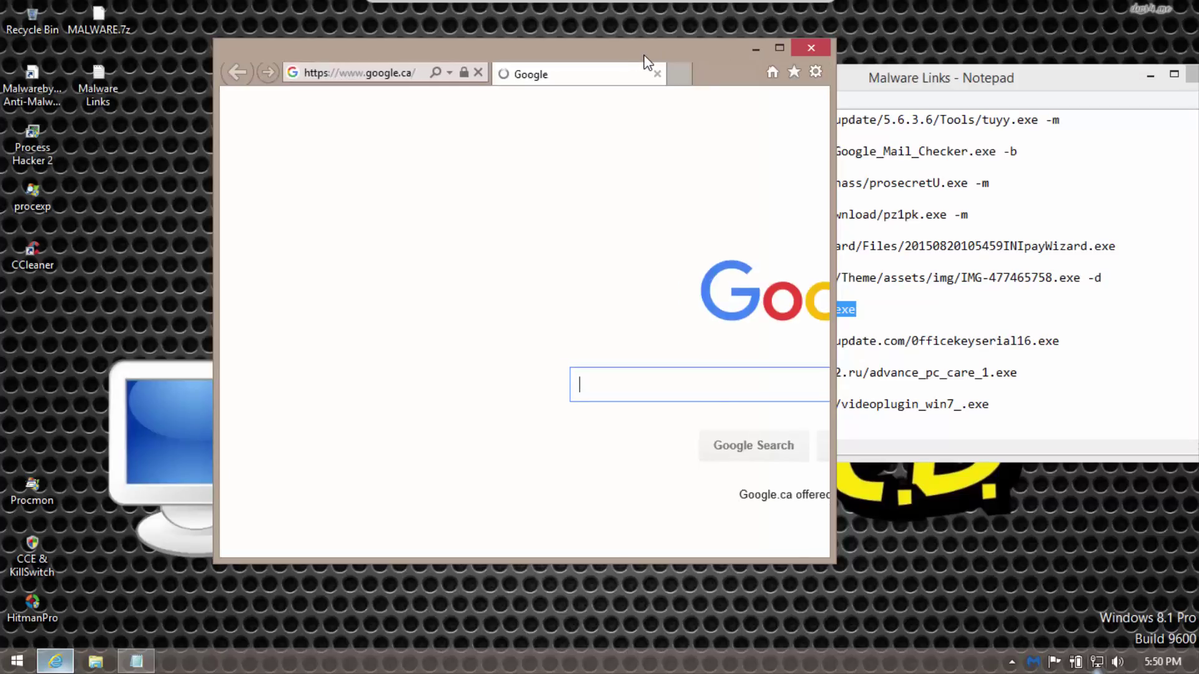
drag(665, 53, 485, 44)
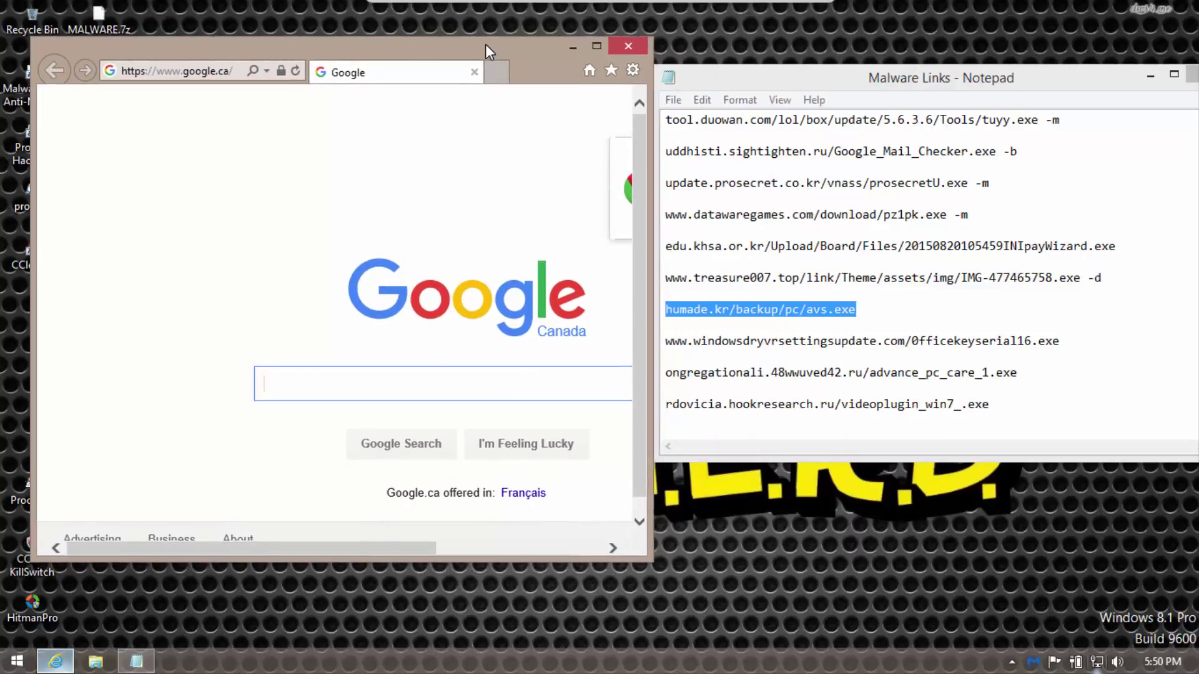
- Examine the running apps and background processes in Task Manager, including the Malwarebytes processes, and close it
click(947, 182)
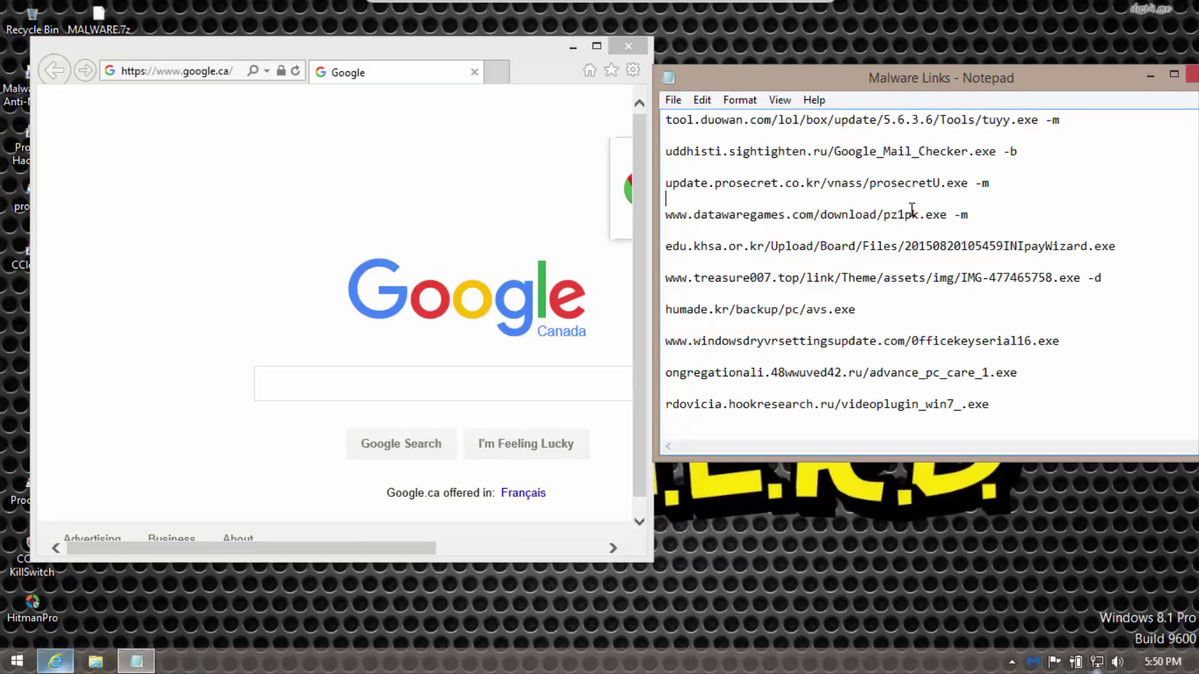
right_click(905, 661)
click(920, 613)
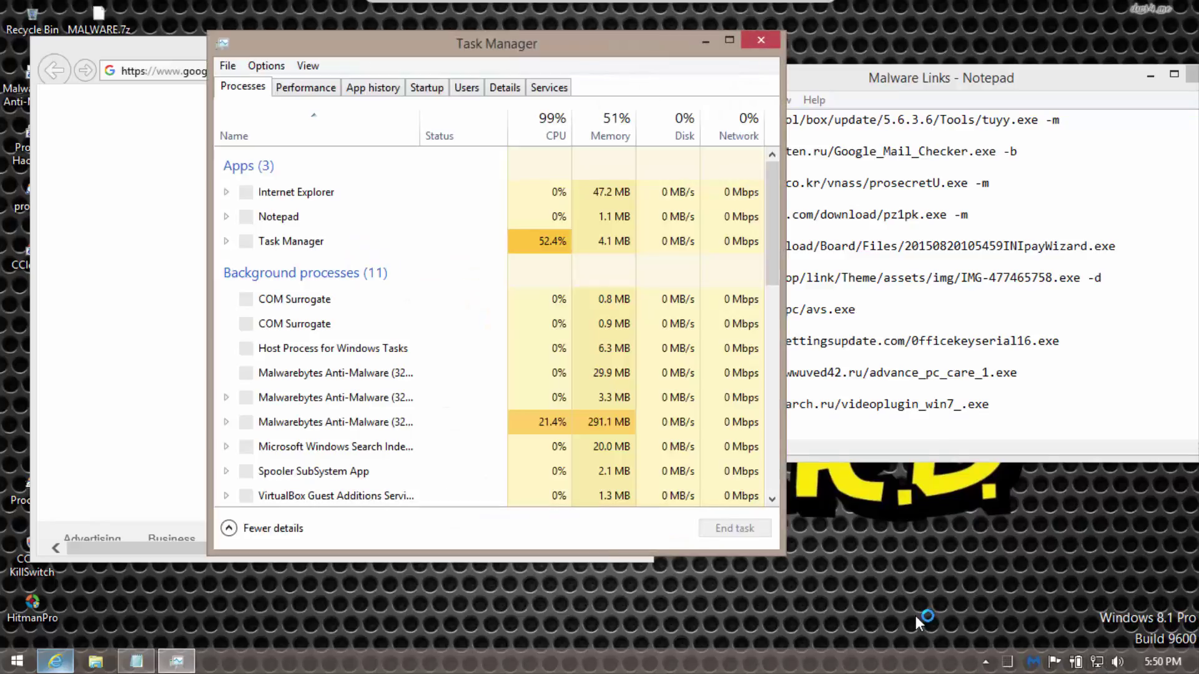
click(325, 423)
scroll(312, 437, down, 3)
scroll(312, 374, up, 2)
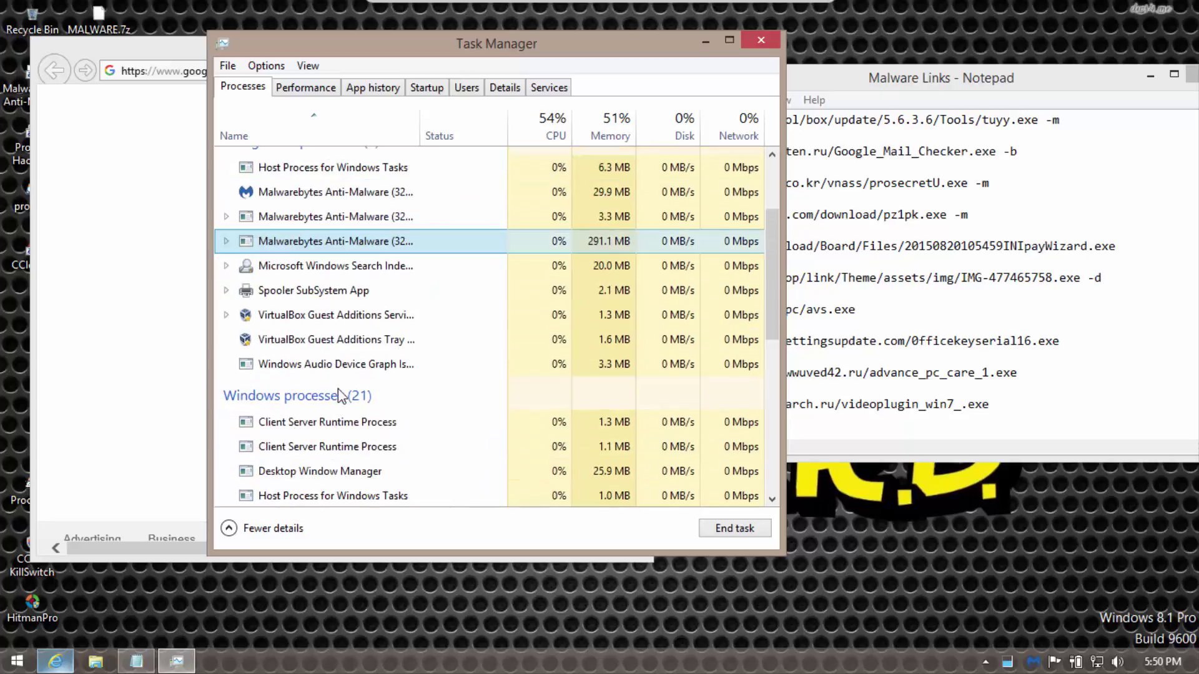
click(612, 348)
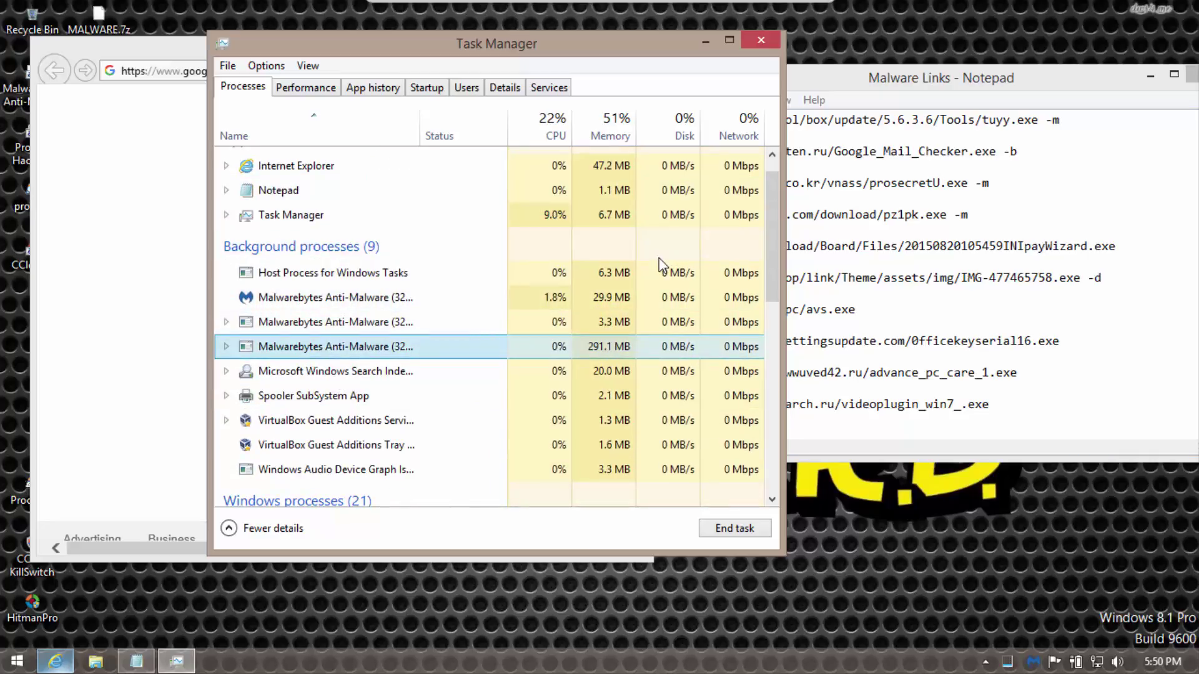
click(763, 40)
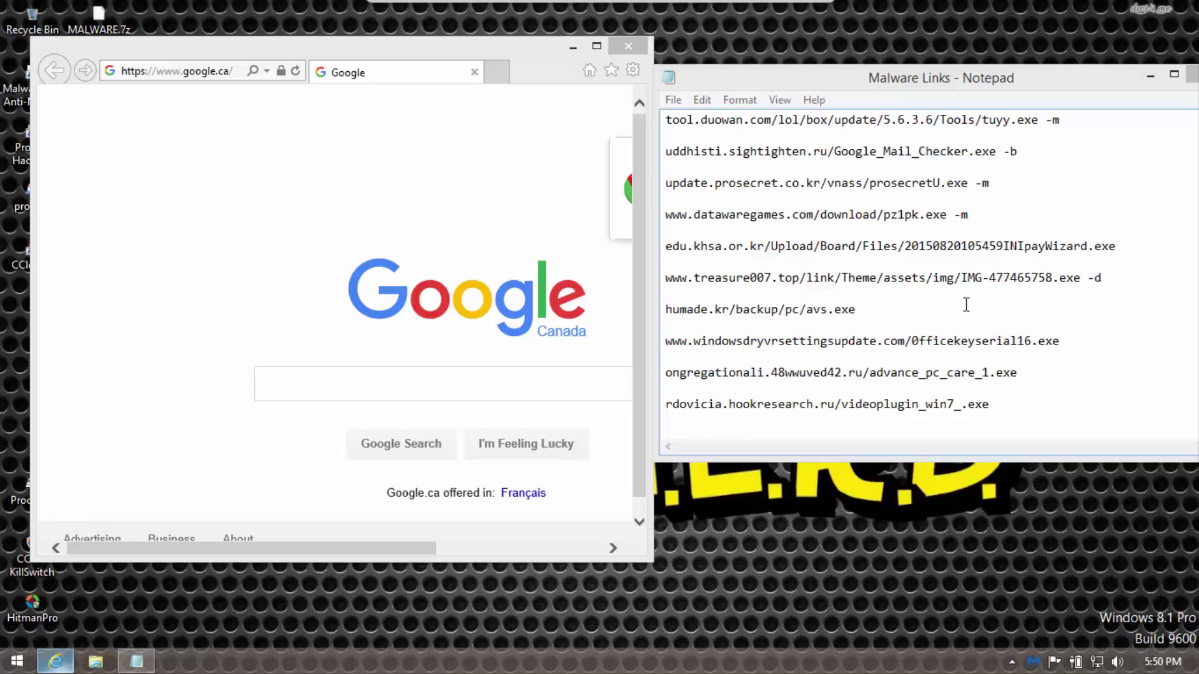
- Copy the humade.kr/backup/pc/avs.exe link from the list and open it in Internet Explorer
click(948, 319)
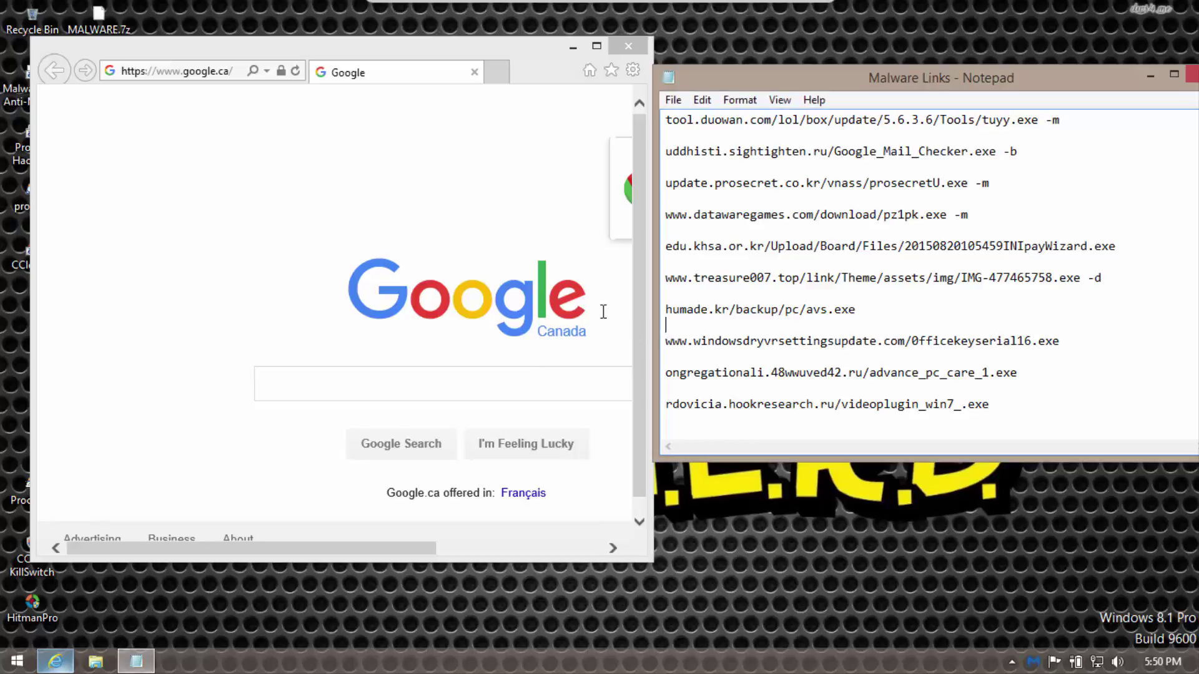
key(shift+Up)
key(shift+Up)
key(ctrl+c)
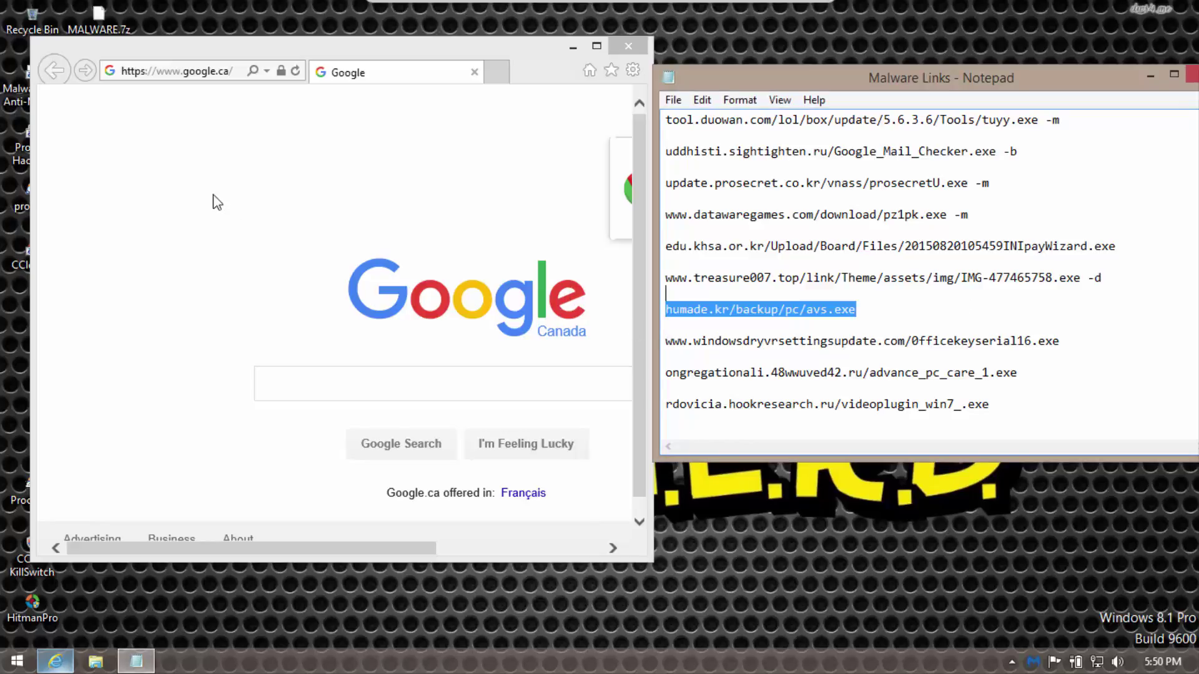
click(168, 71)
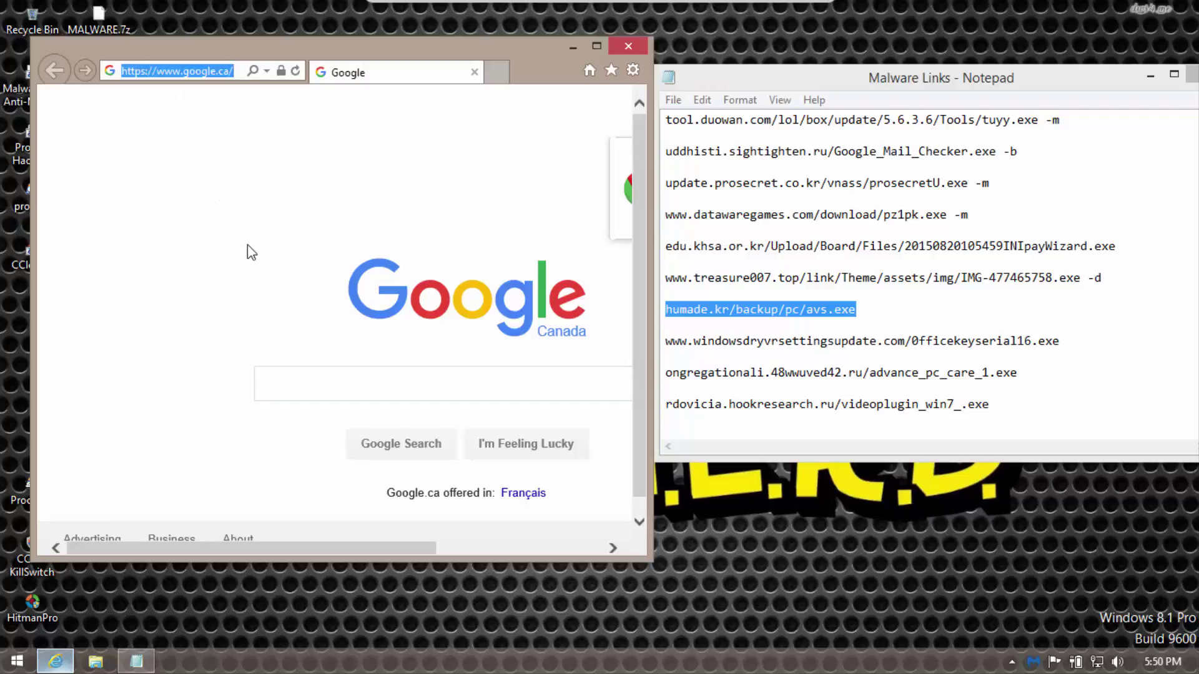
key(ctrl+v)
key(Return)
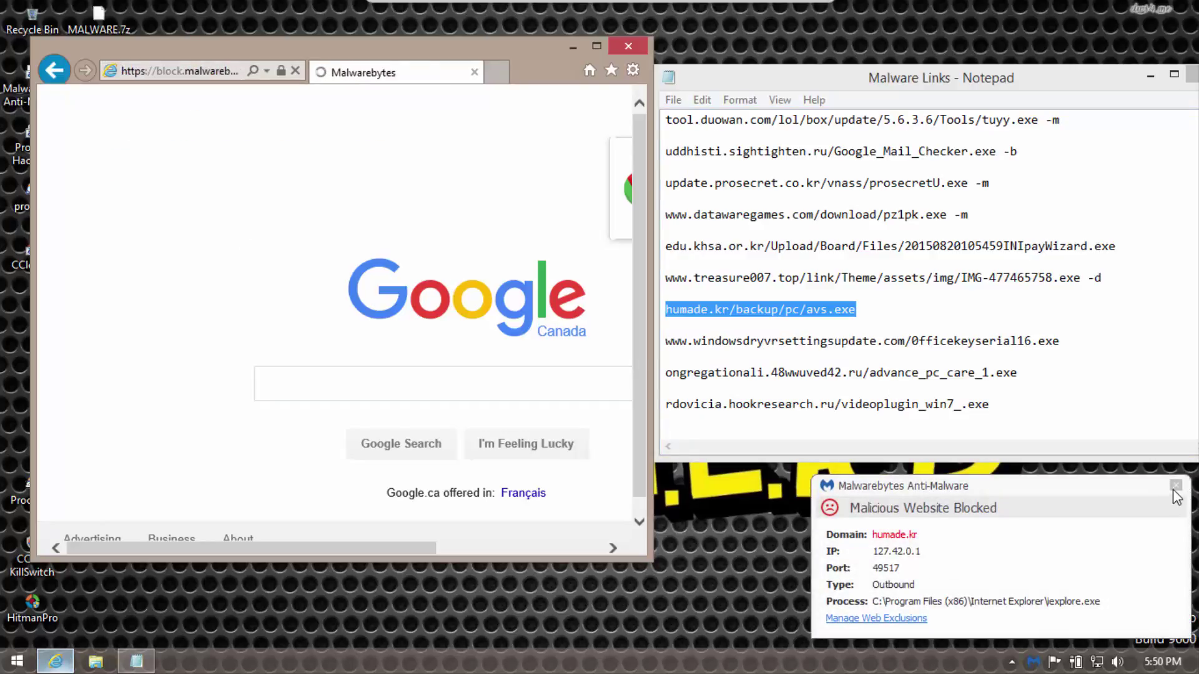
- Dismiss the Malwarebytes alert for humade.kr and mark the avs.exe link with "-b"
click(1175, 485)
click(978, 318)
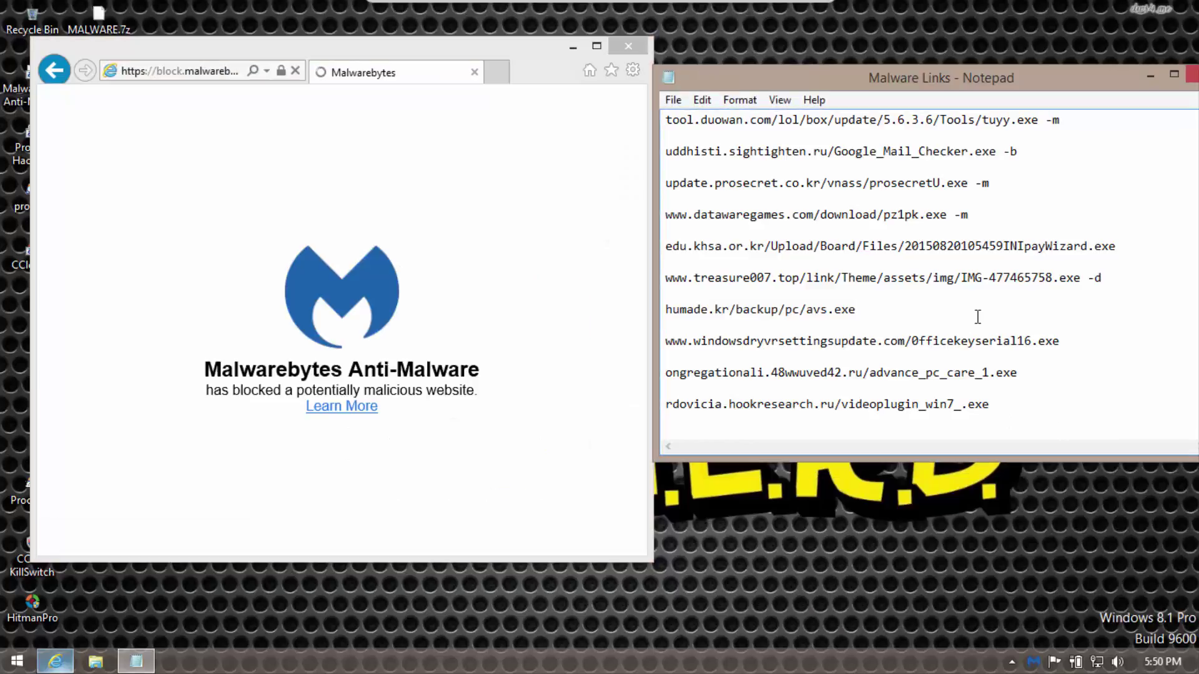
click(978, 314)
text(b)
text(-b)
drag(583, 341, 541, 338)
key(ctrl+c)
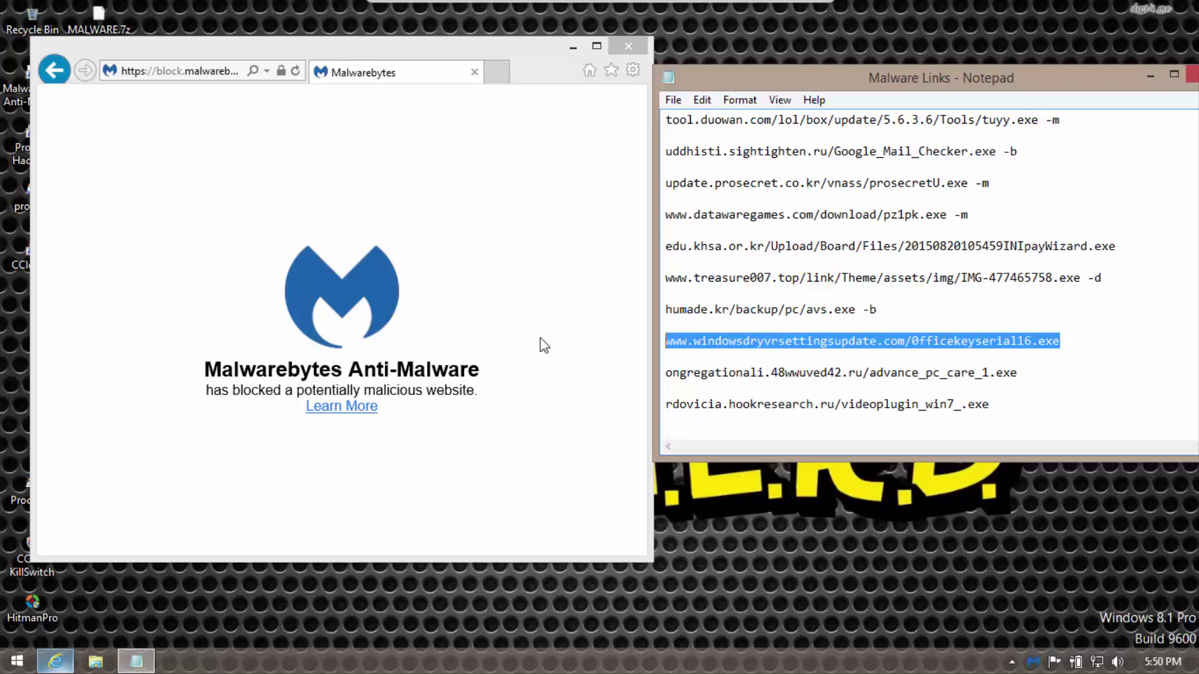
click(222, 75)
click(225, 80)
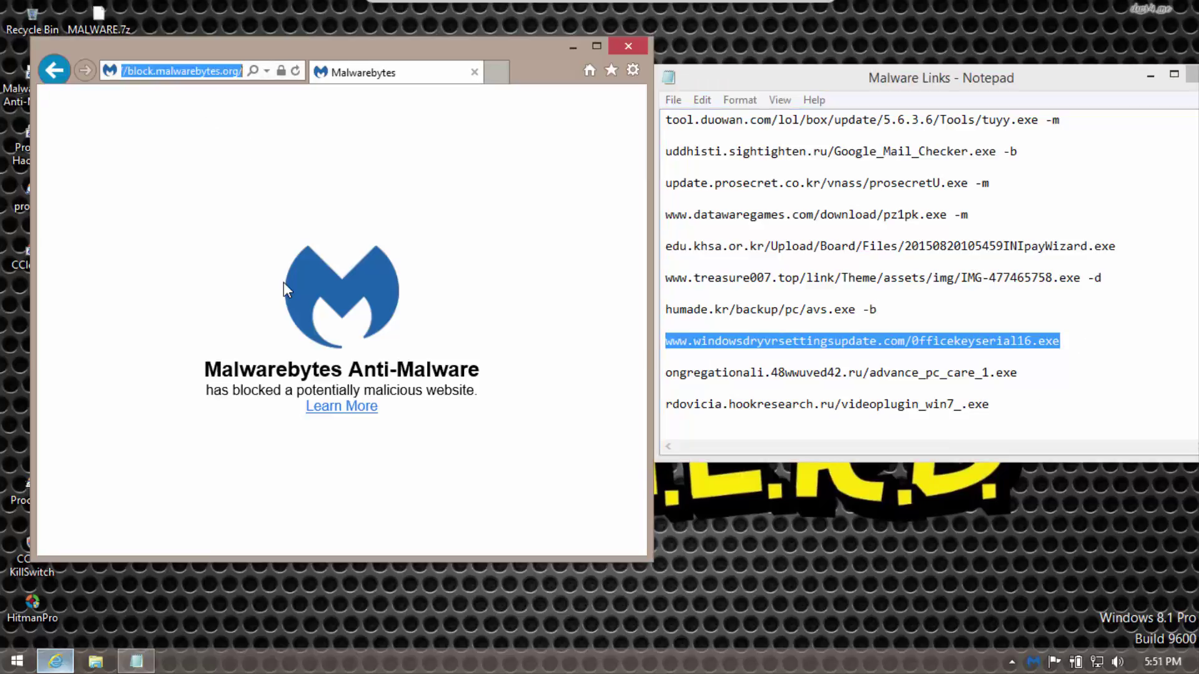
key(ctrl+v)
key(Return)
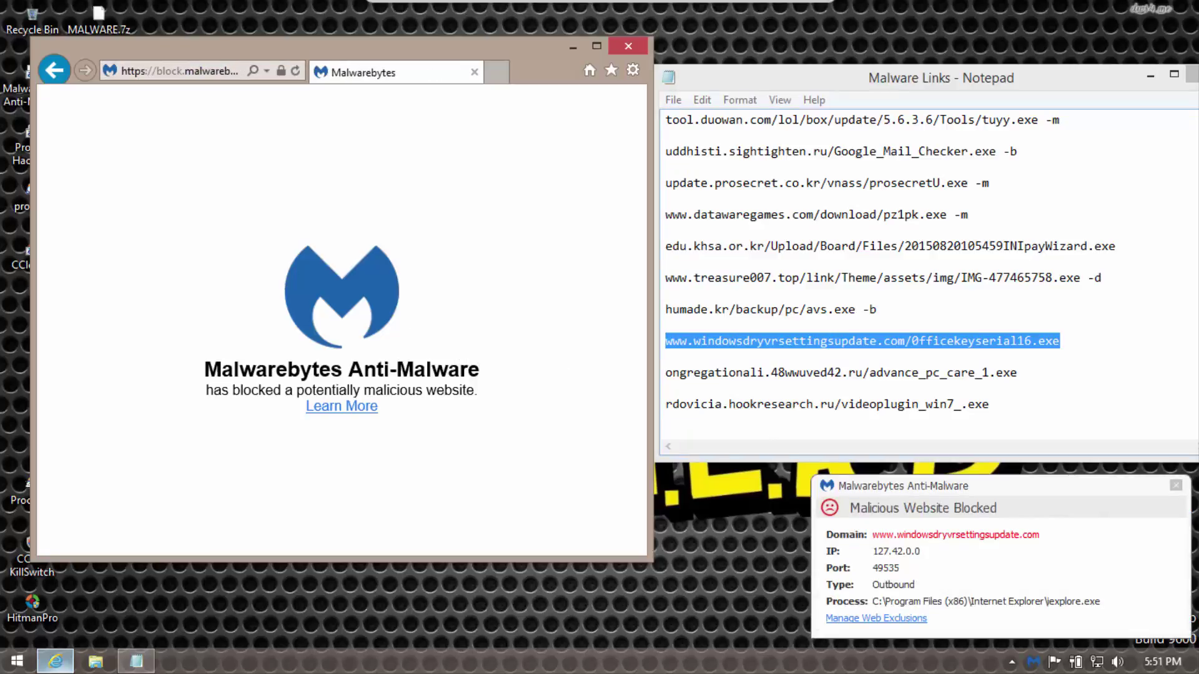
- Dismiss the blocked-website alert and mark the 0fficekeyserial16.exe link with "-b"
click(1176, 485)
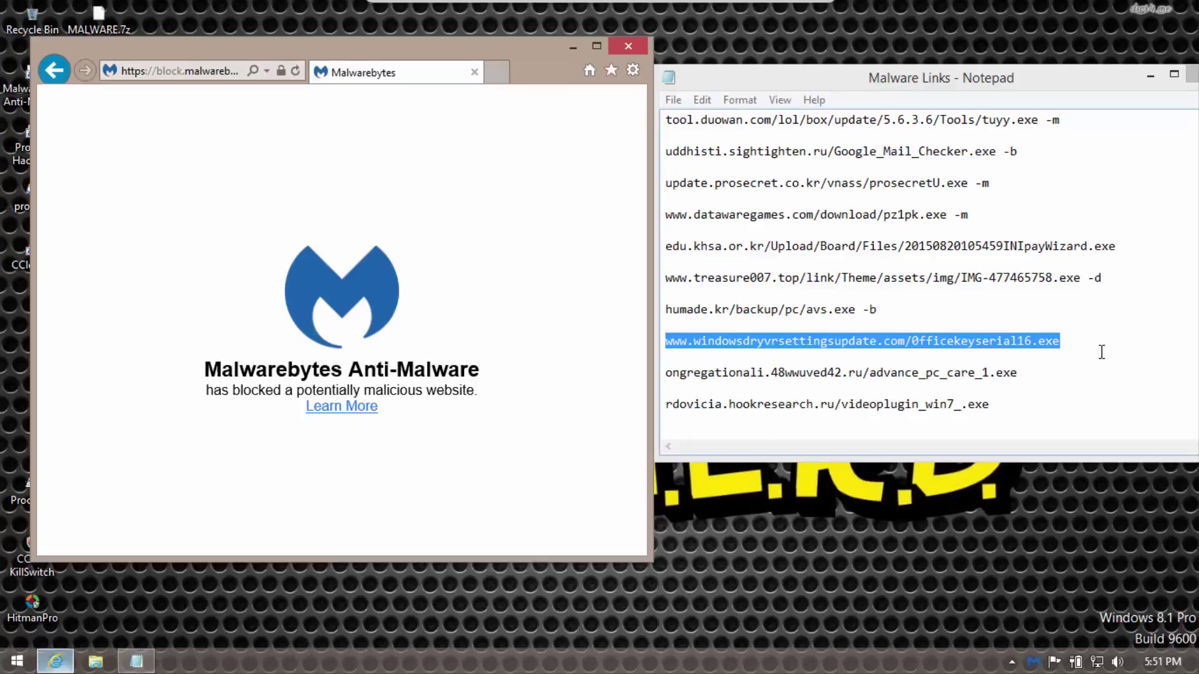
click(1099, 347)
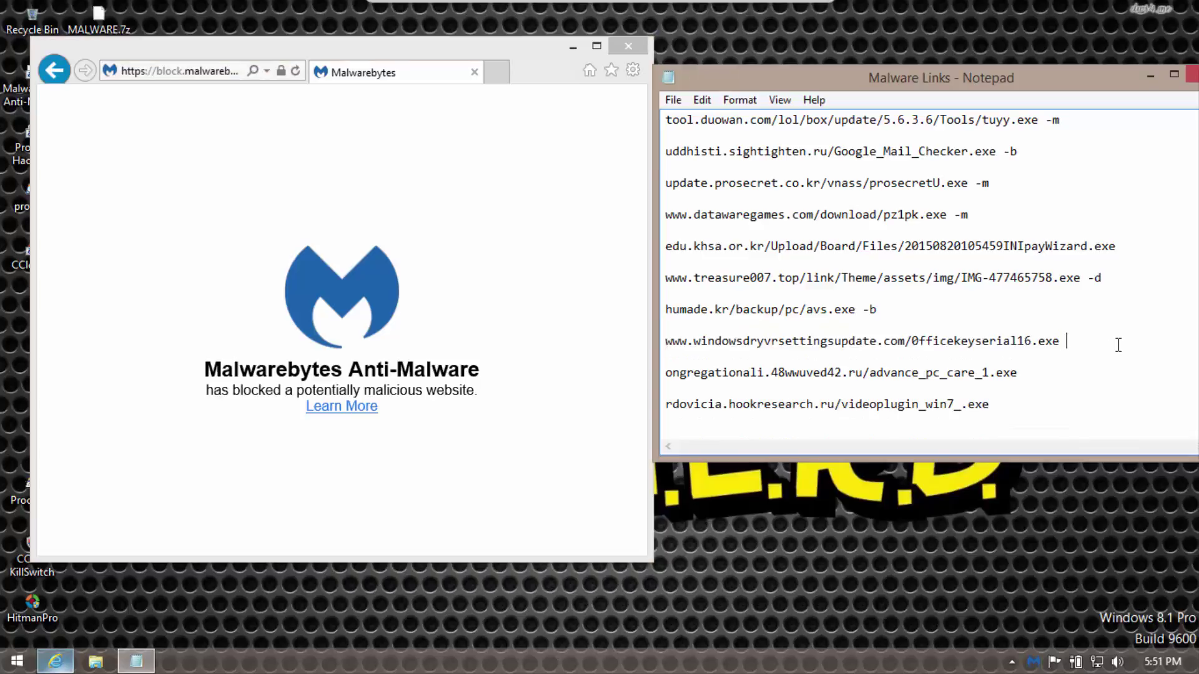
text(-b)
- Open the ongregationali.48wwuved42.ru link in the browser and run advance_pc_care_1.exe despite its unverified publisher
drag(1042, 370, 569, 343)
click(718, 383)
key(shift+Up)
key(ctrl+c)
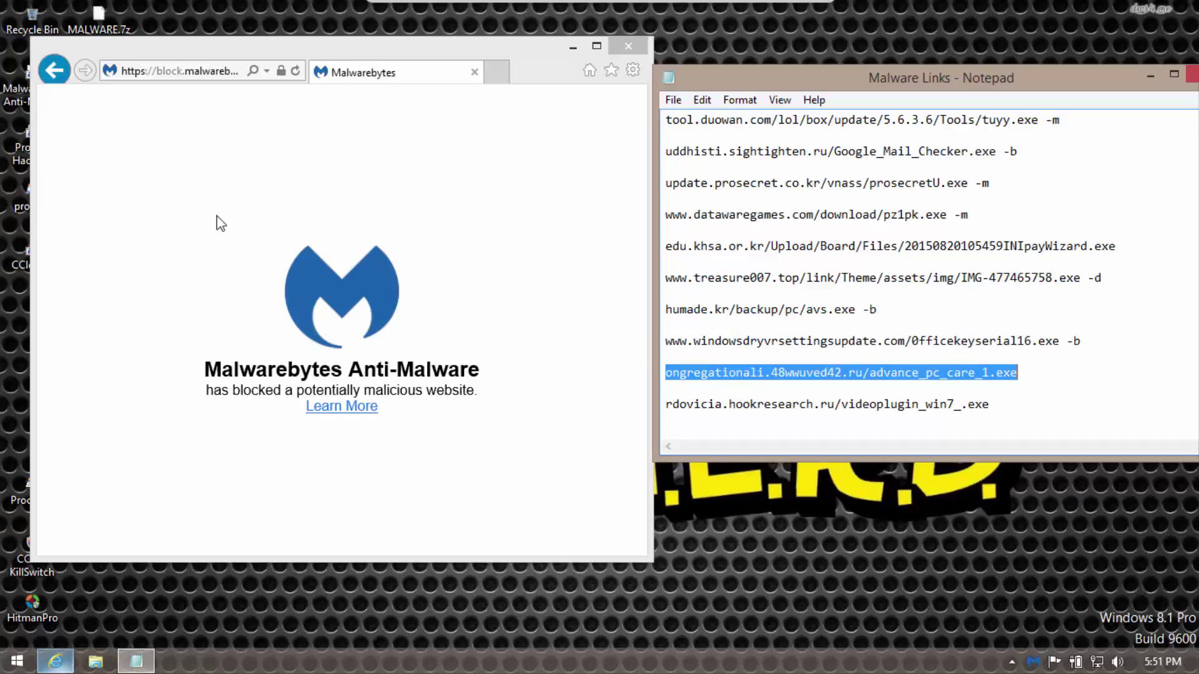
click(149, 75)
key(ctrl+v)
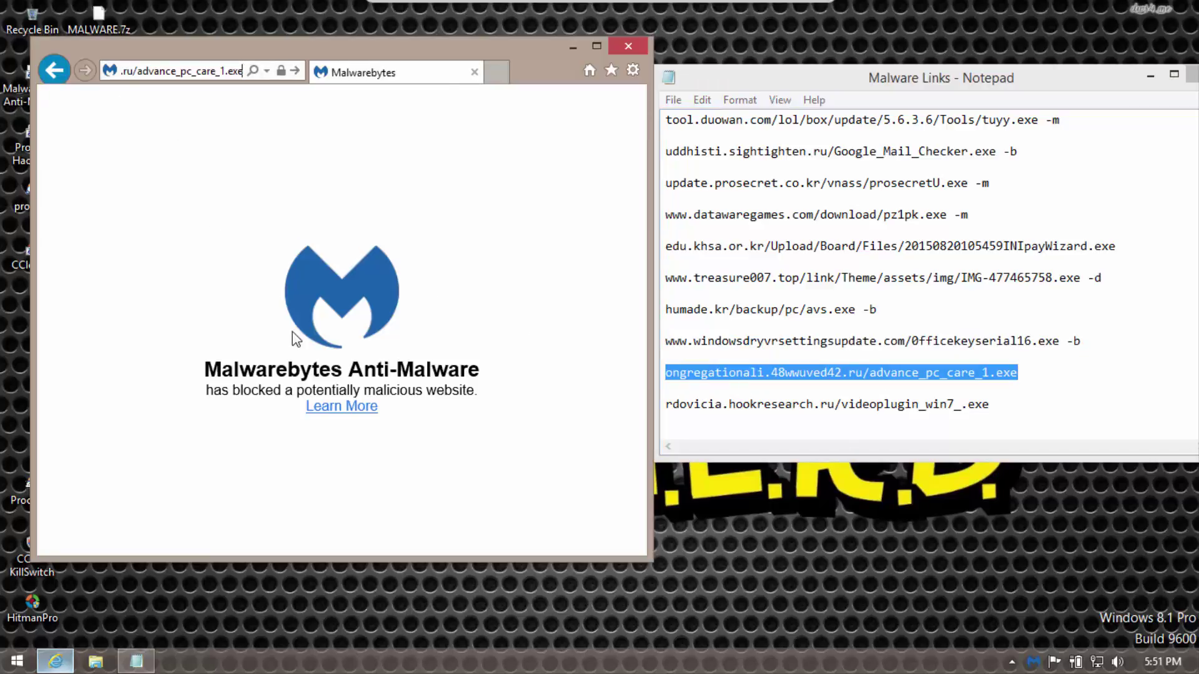
key(Return)
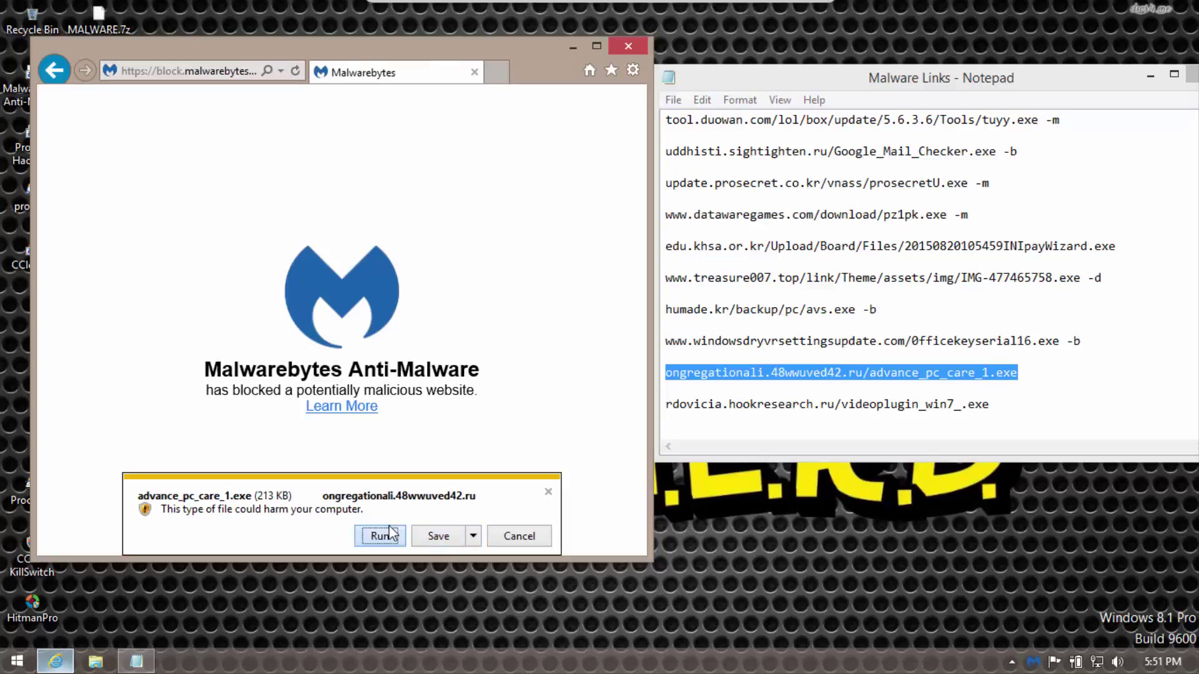
click(382, 537)
click(446, 540)
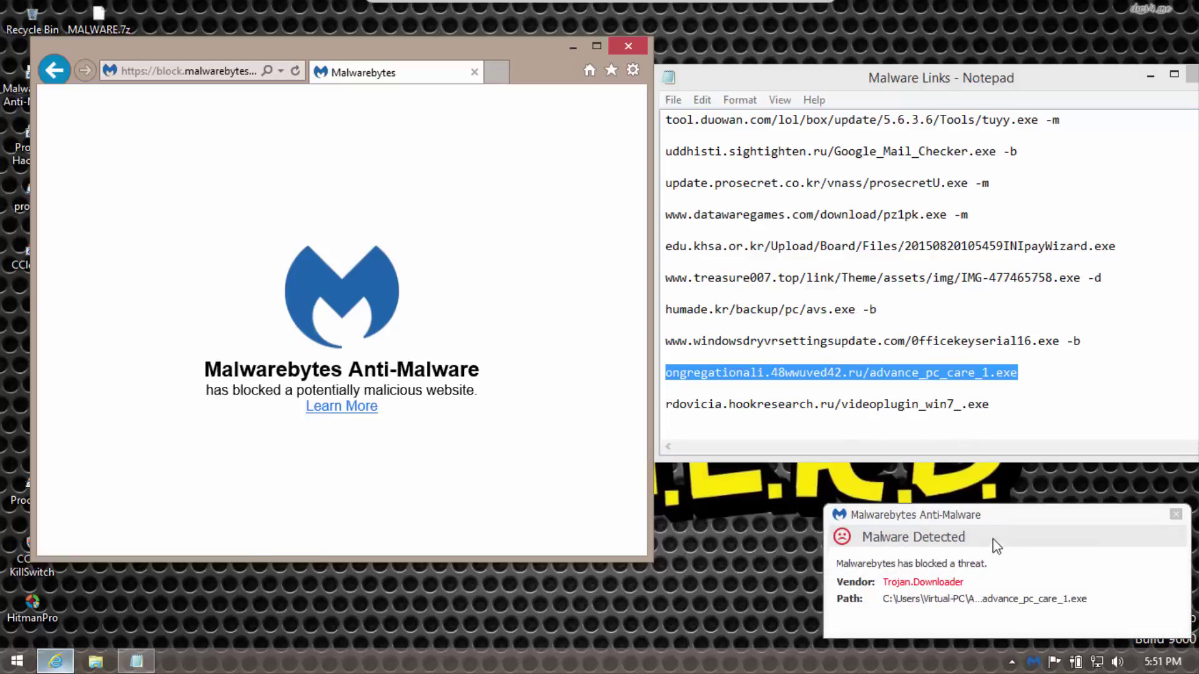
- Dismiss the malware detection alert and mark the advance_pc_care_1.exe link with "-b"
click(1176, 516)
click(1066, 381)
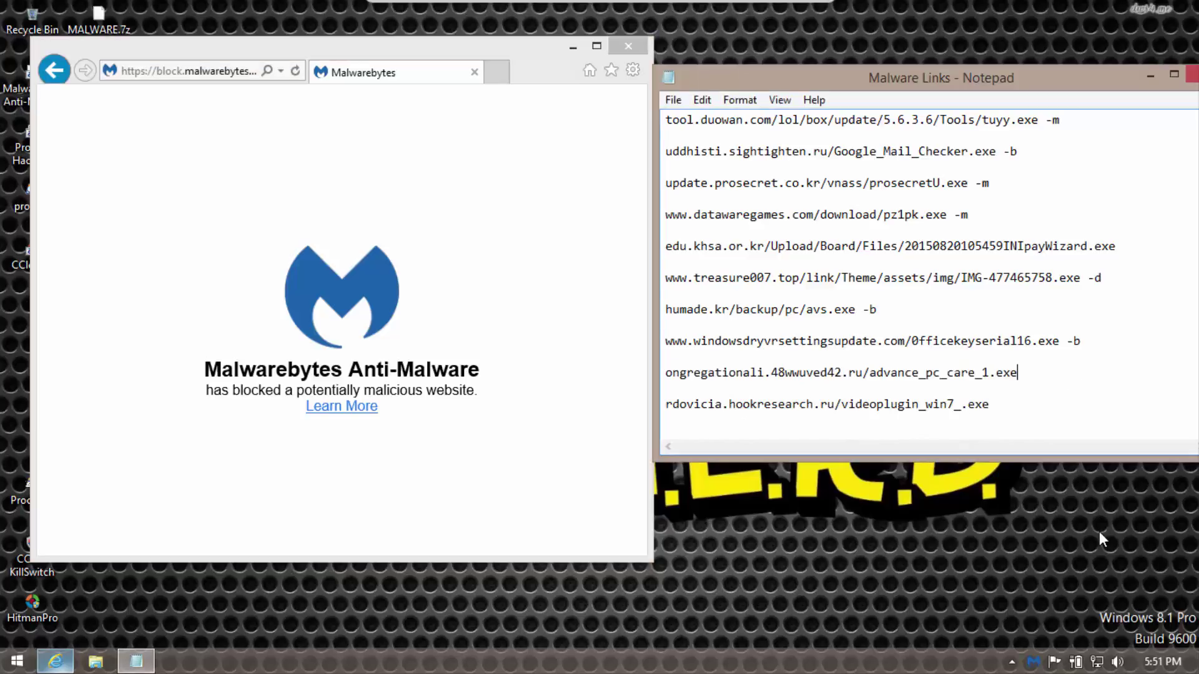
text(-b)
- Open the rdovicia.hookresearch.ru link in the browser and run videoplugin_win7_.exe despite its unverified publisher
drag(1105, 428, 520, 390)
key(ctrl+c)
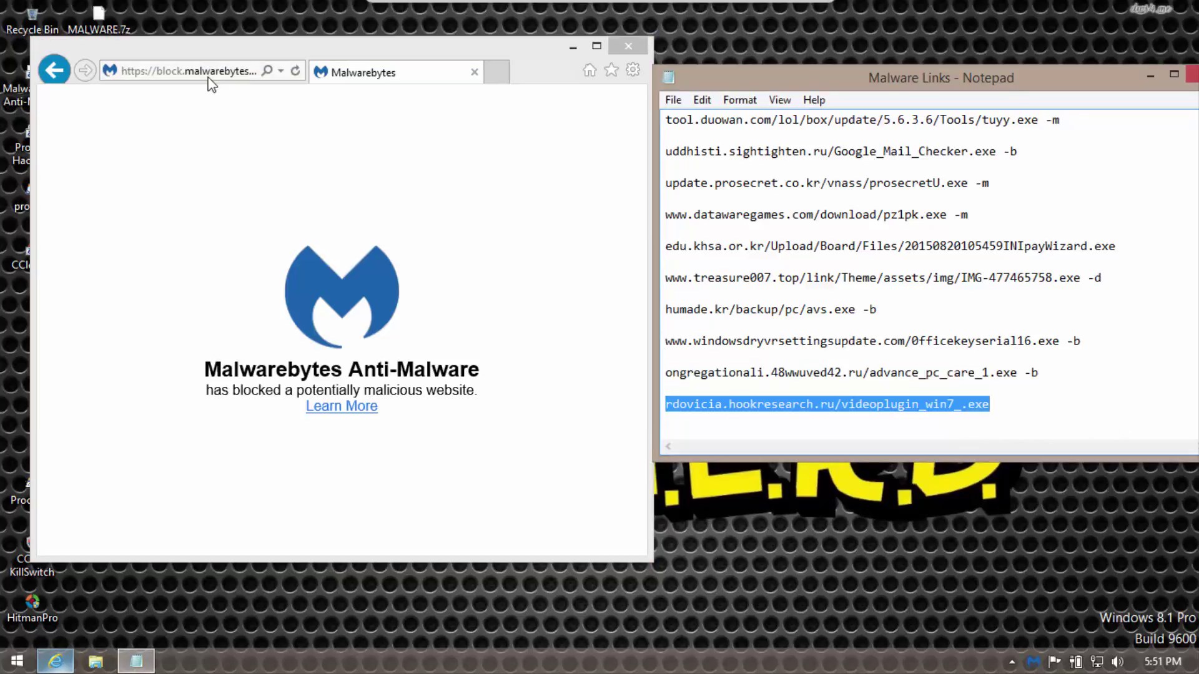
click(188, 71)
key(ctrl+v)
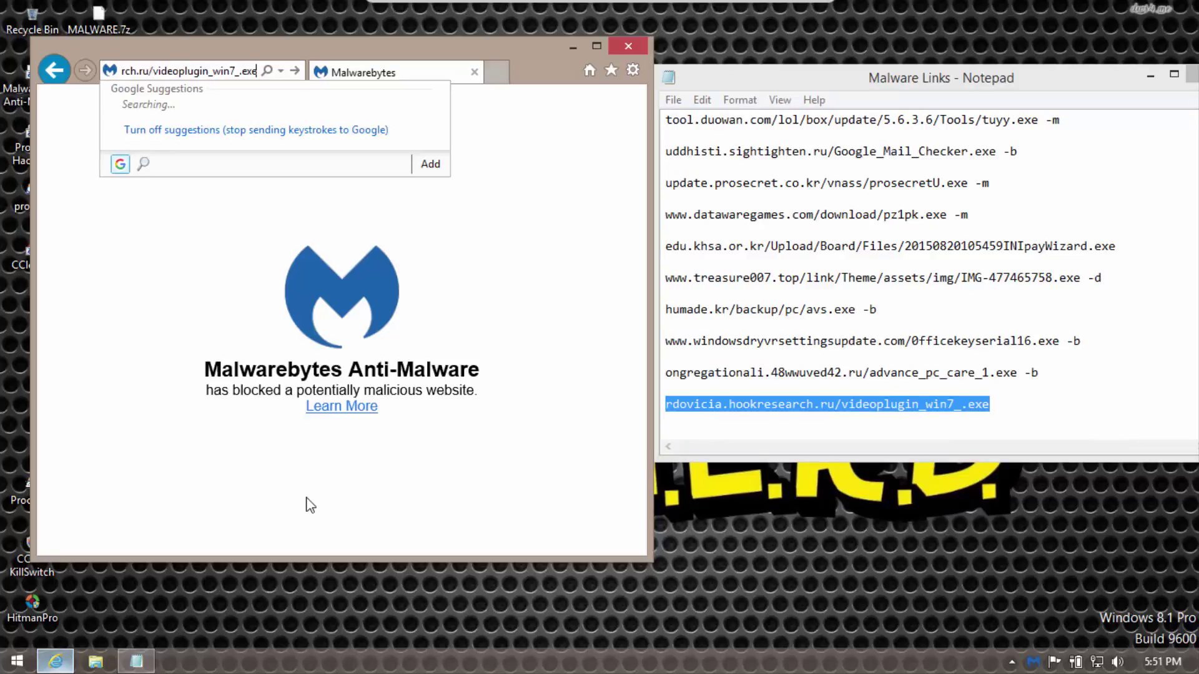
key(Return)
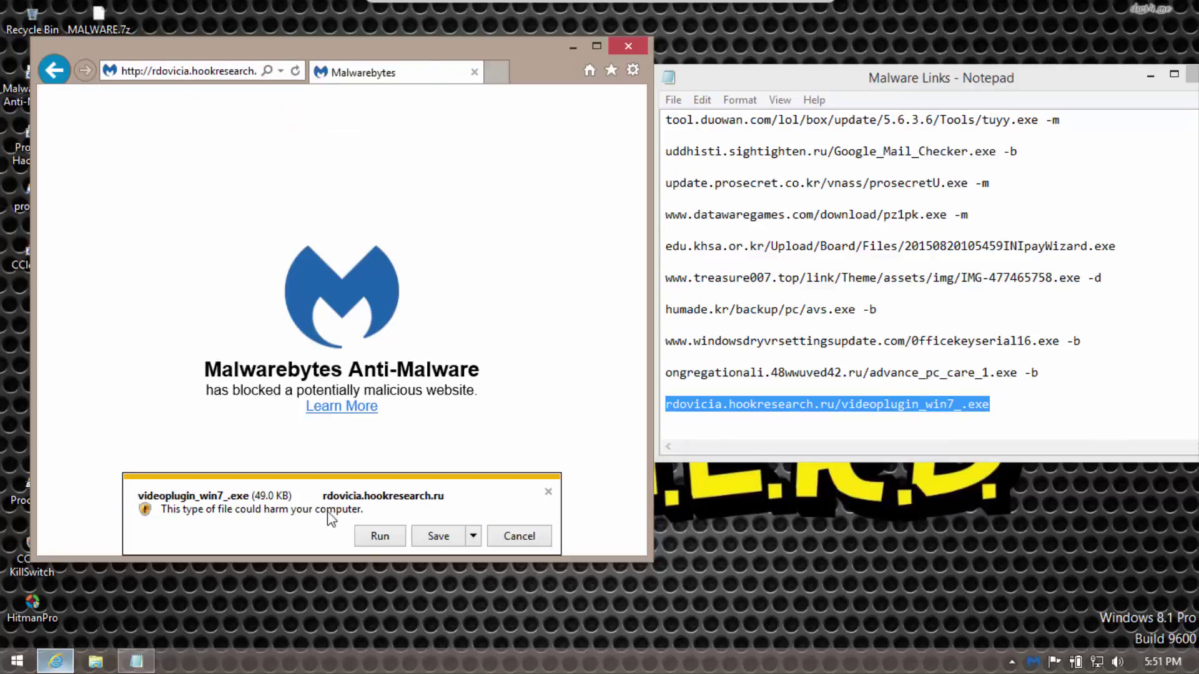
click(374, 537)
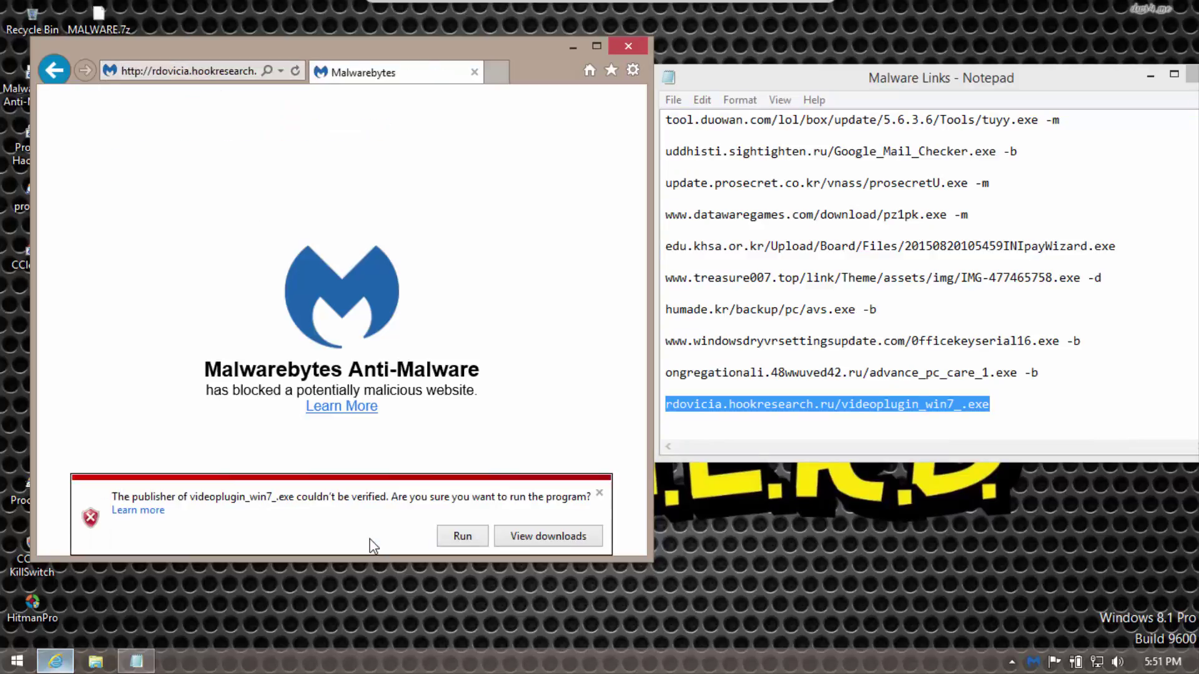
click(471, 538)
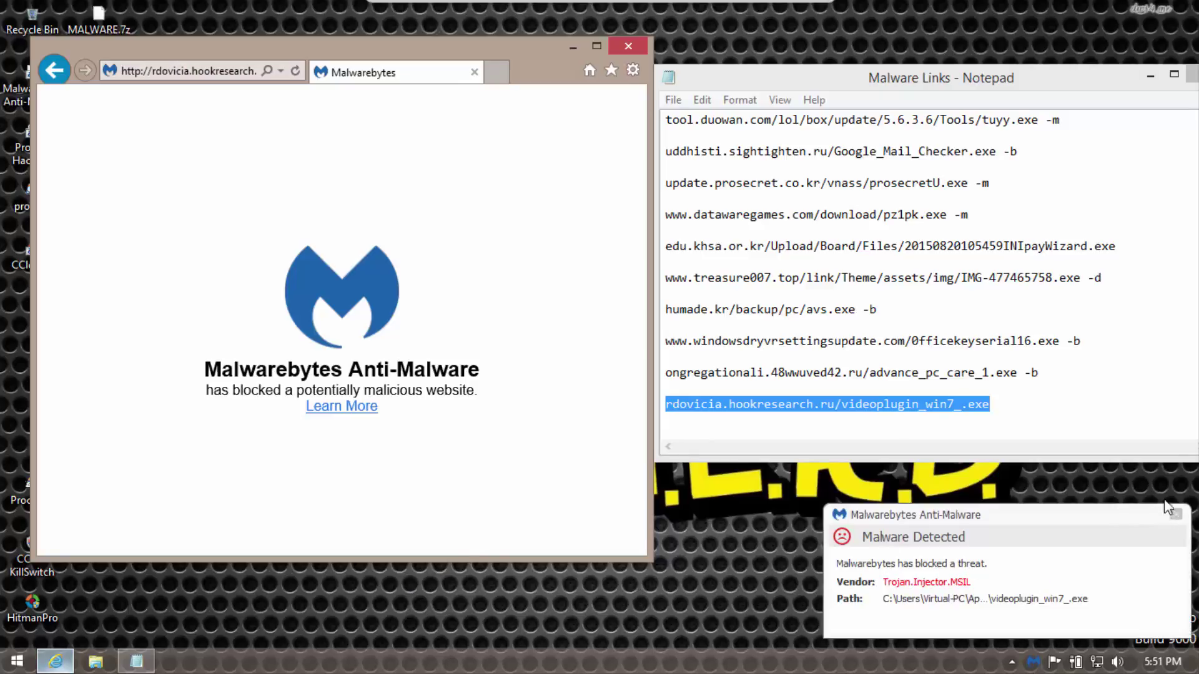
- Dismiss the malware detection alert and mark the videoplugin_win7_.exe link with "-b"
click(1176, 513)
click(1036, 404)
text(-b)
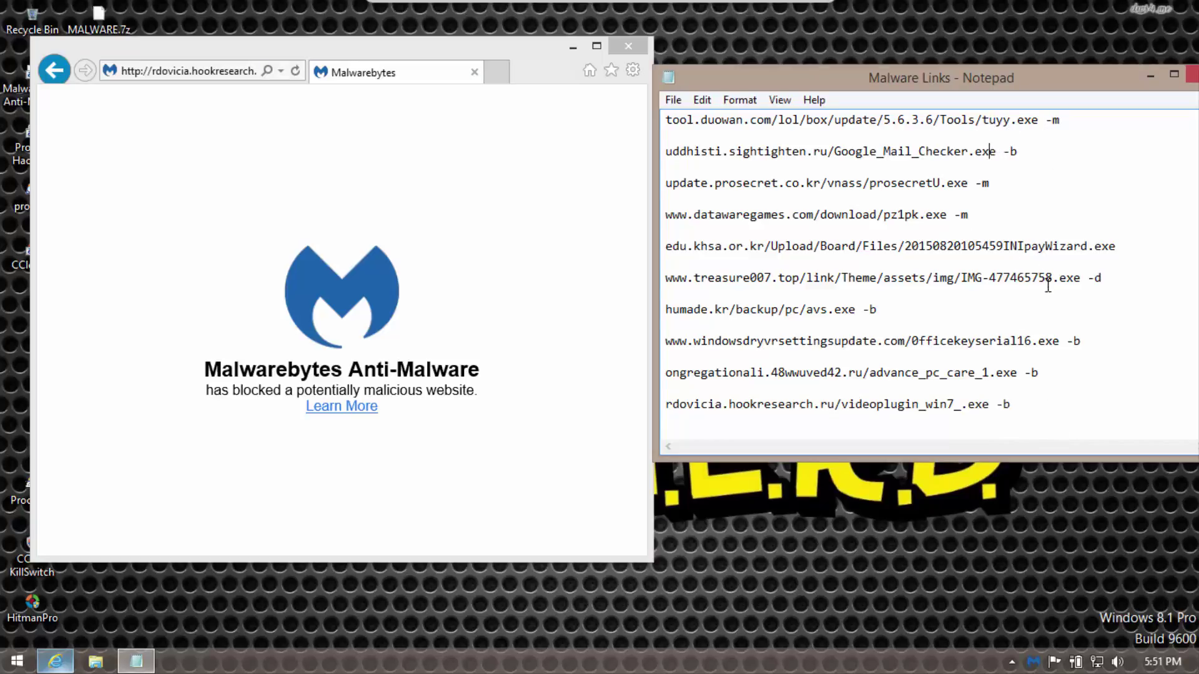
click(1000, 356)
click(997, 407)
click(1121, 245)
text(-d)
drag(1004, 88, 770, 128)
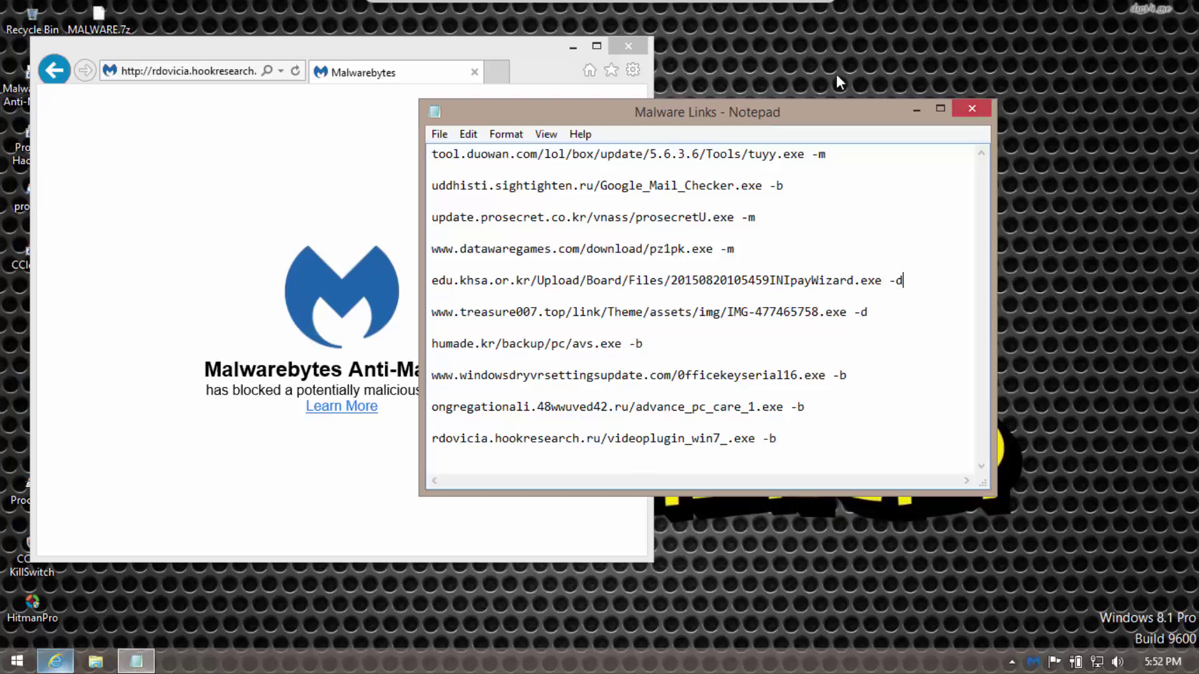
- Close the Malware Links file and the browser window, and move Malware Links from the desktop to the Recycle Bin
click(972, 108)
click(631, 352)
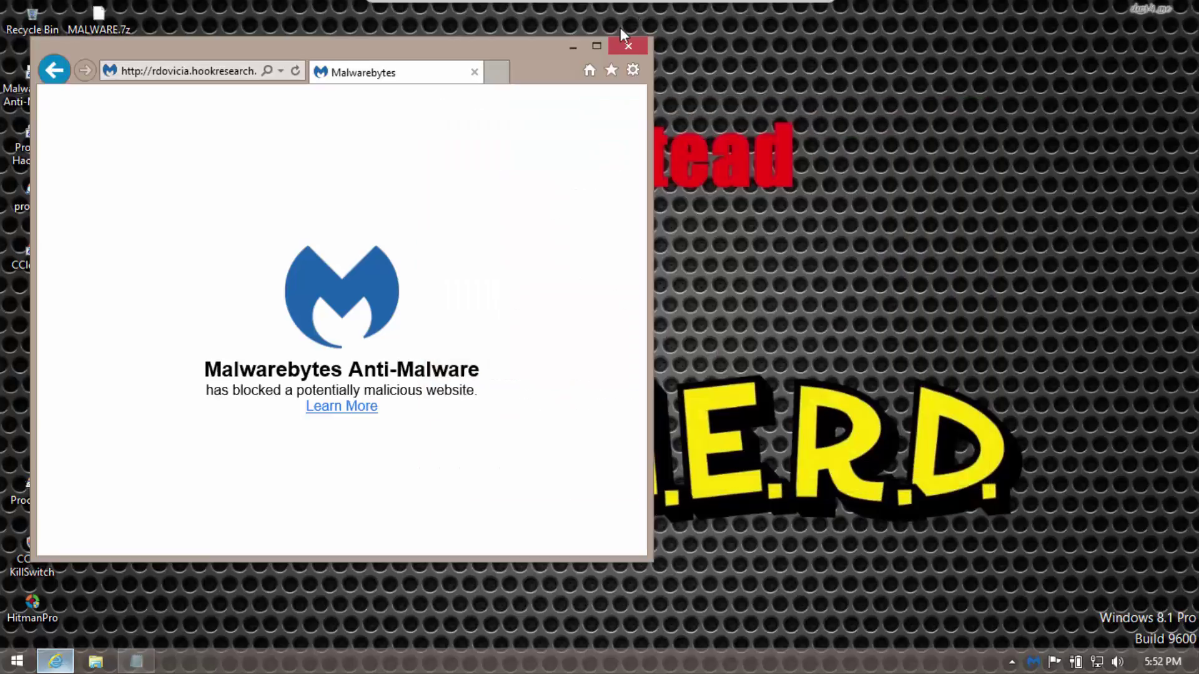
click(628, 45)
drag(98, 84, 32, 19)
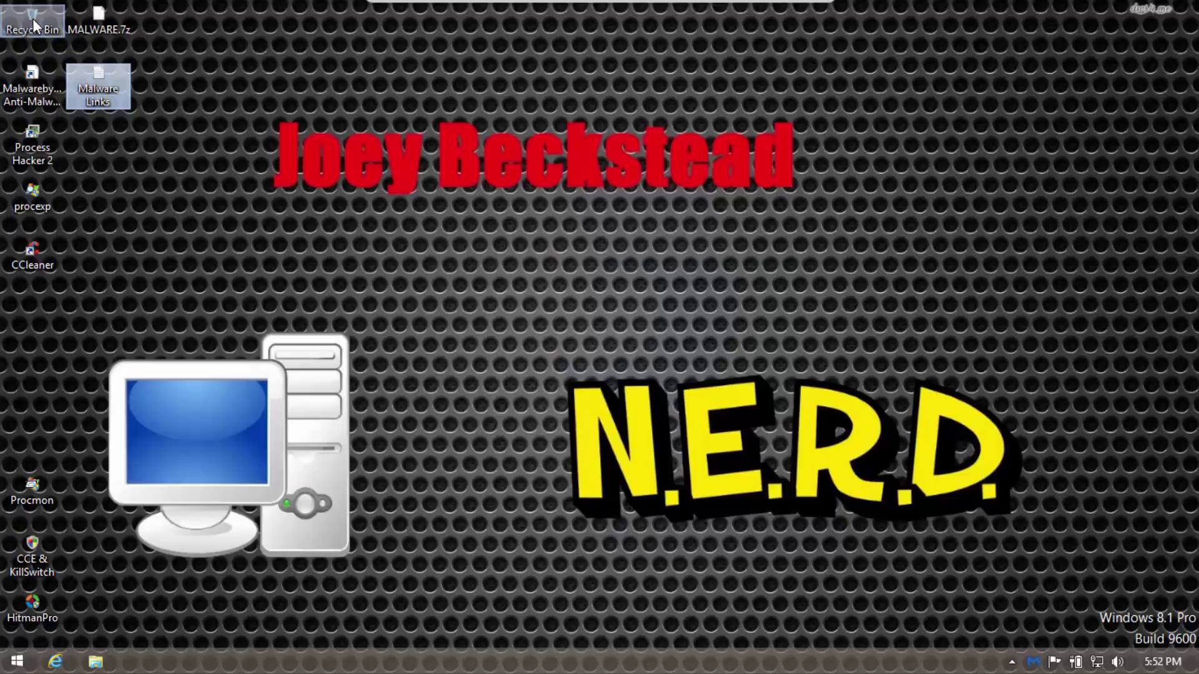
- Turn off Malwarebytes malware protection and dismiss the Protection Disabled notification
right_click(1033, 662)
click(993, 521)
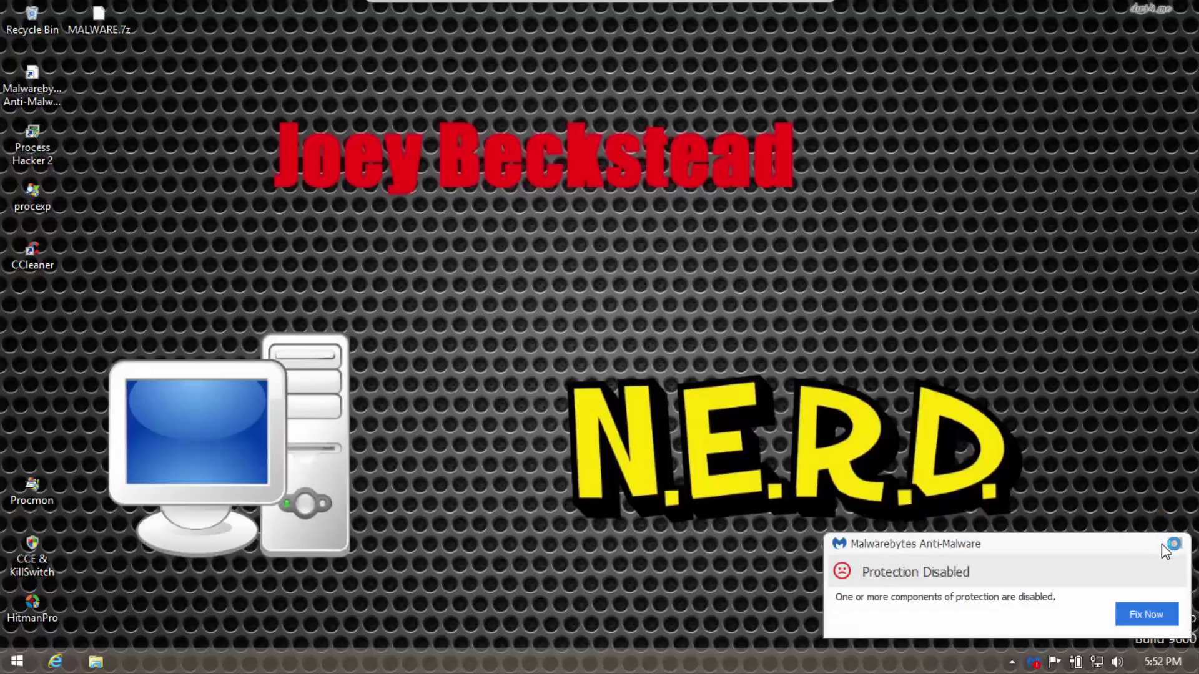
click(1175, 543)
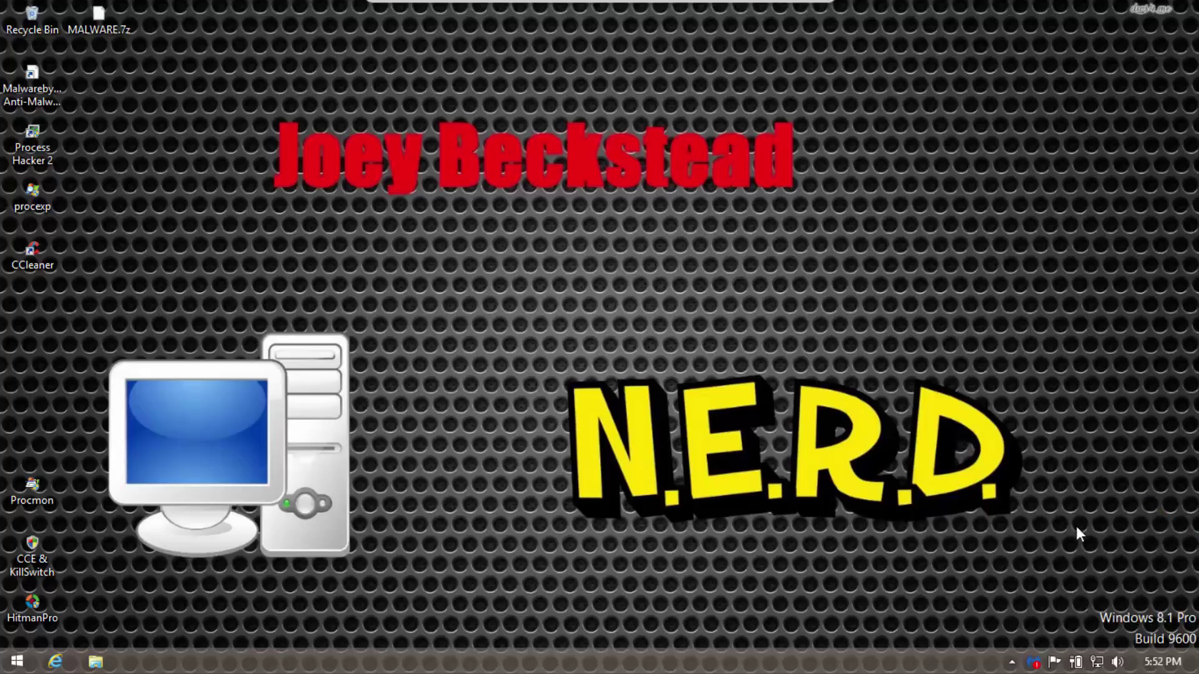
- Extract MALWARE.7z to a MALWARE folder on the desktop with the archive password, placing the folder icon below the archive
right_click(90, 36)
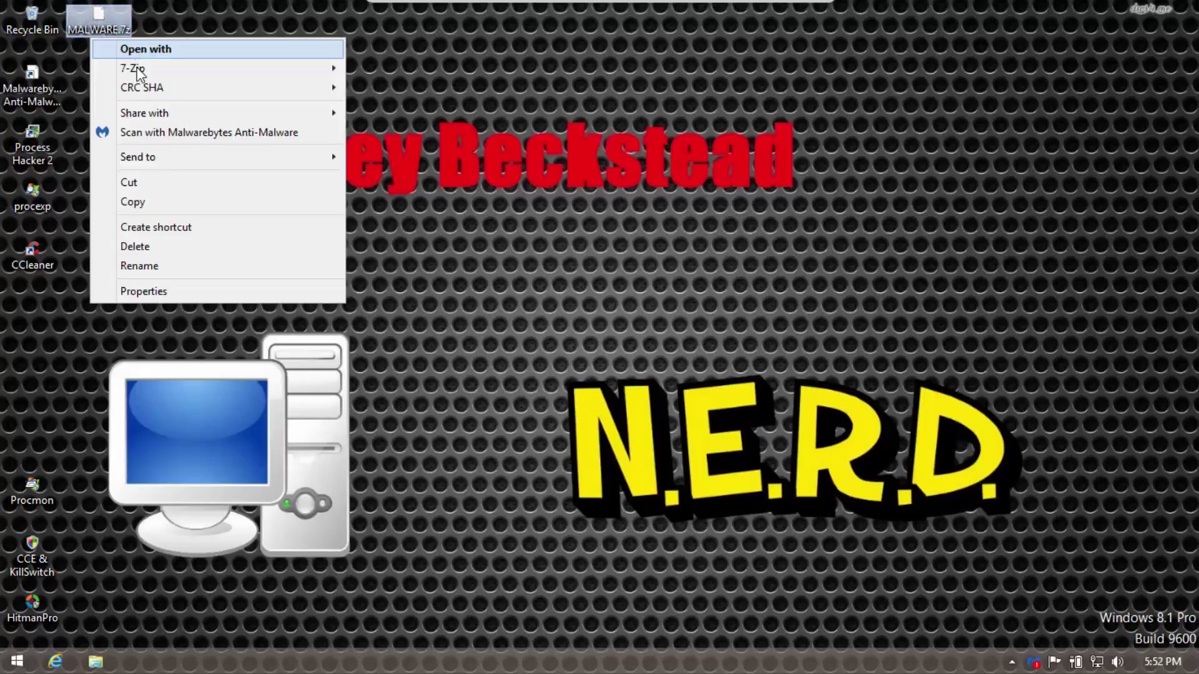
mouse_move(188, 69)
click(803, 9)
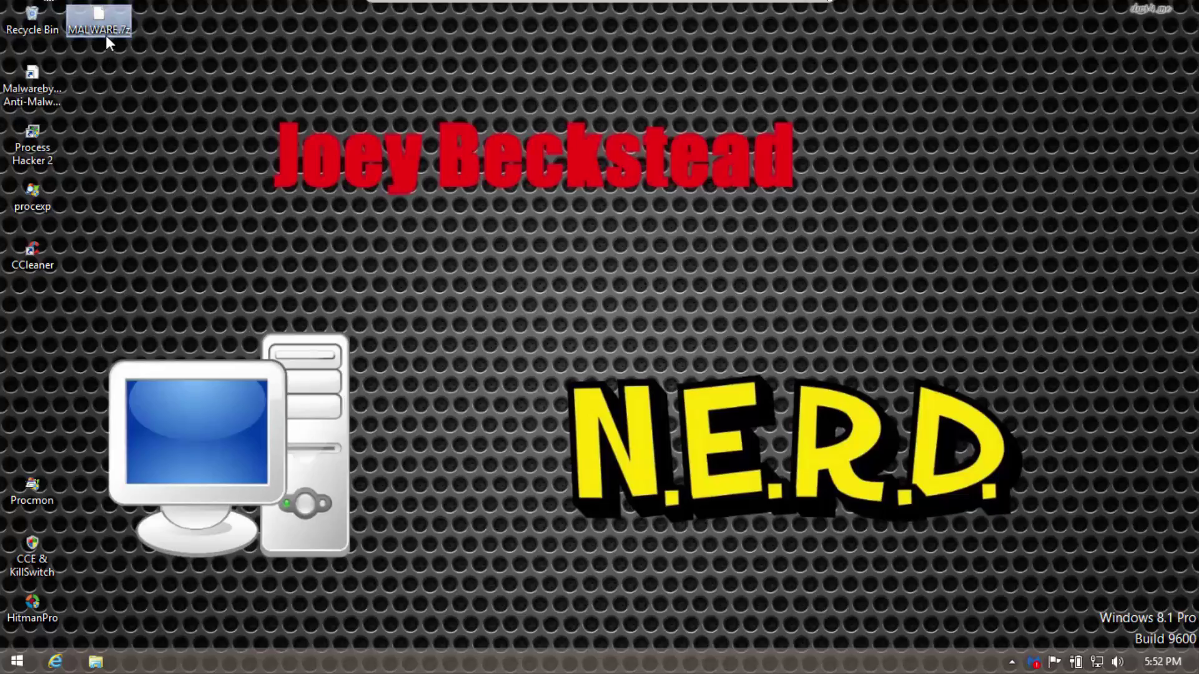
right_click(106, 35)
mouse_move(181, 70)
click(500, 144)
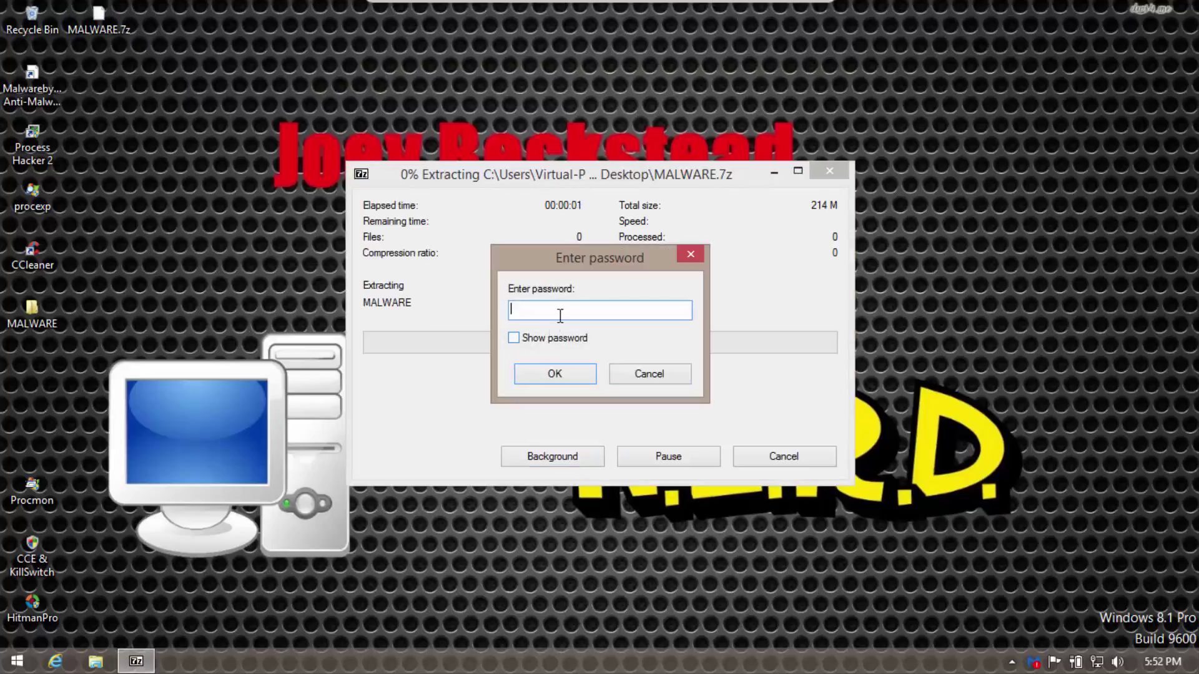
drag(59, 319, 153, 124)
click(553, 308)
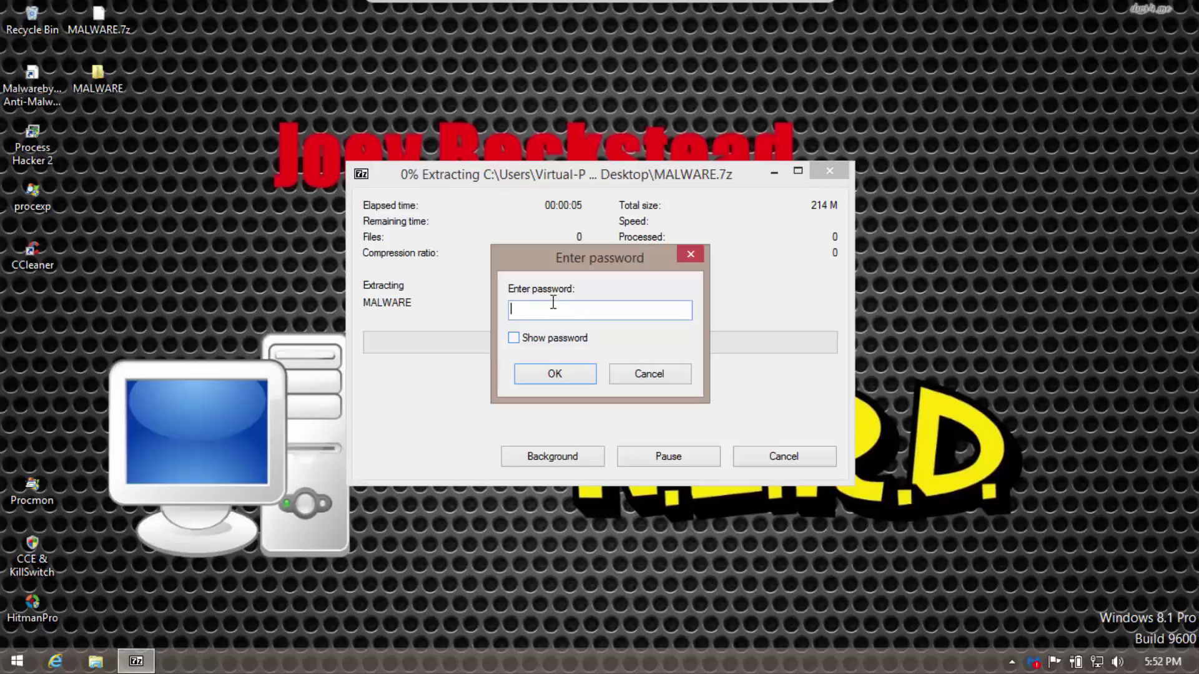
text(infected)
key(Return)
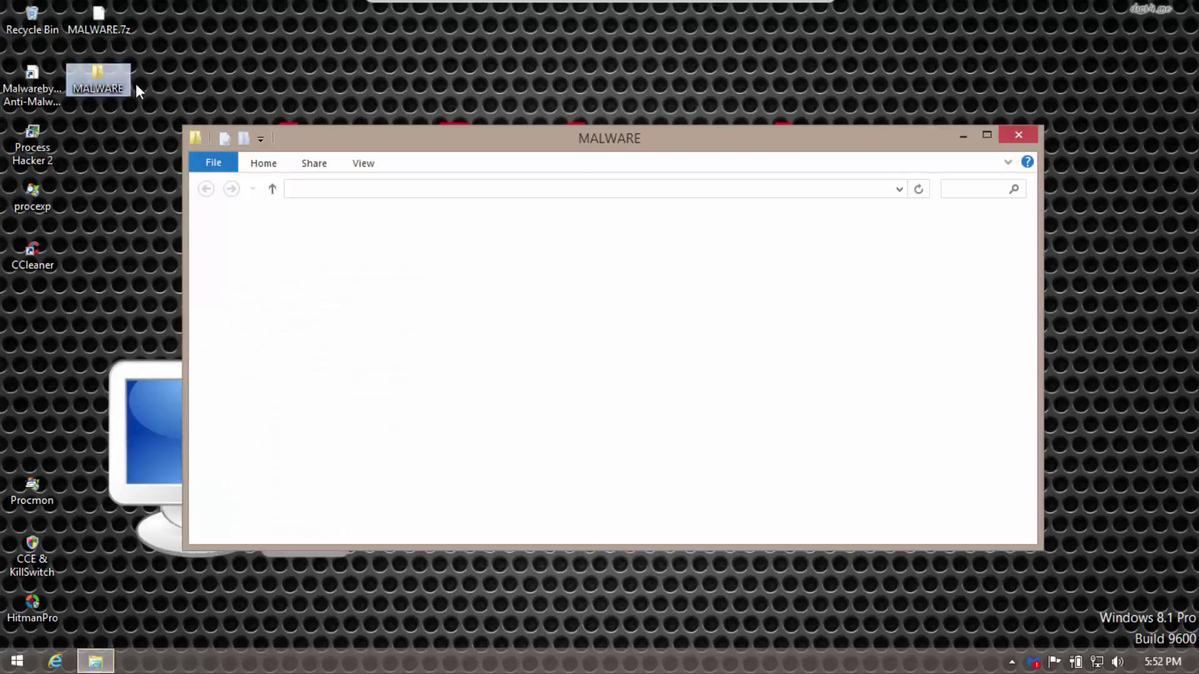
- Look through the samples in the extracted MALWARE folder down to the end of the list and close it
right_click(136, 83)
click(168, 136)
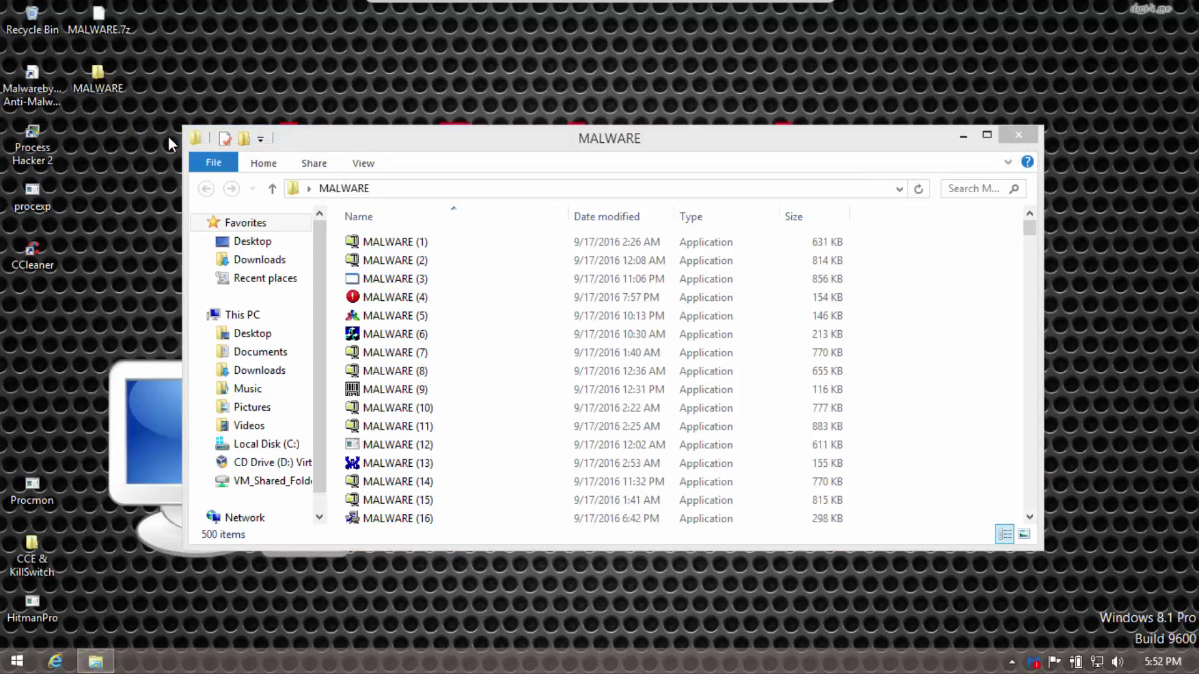
click(942, 348)
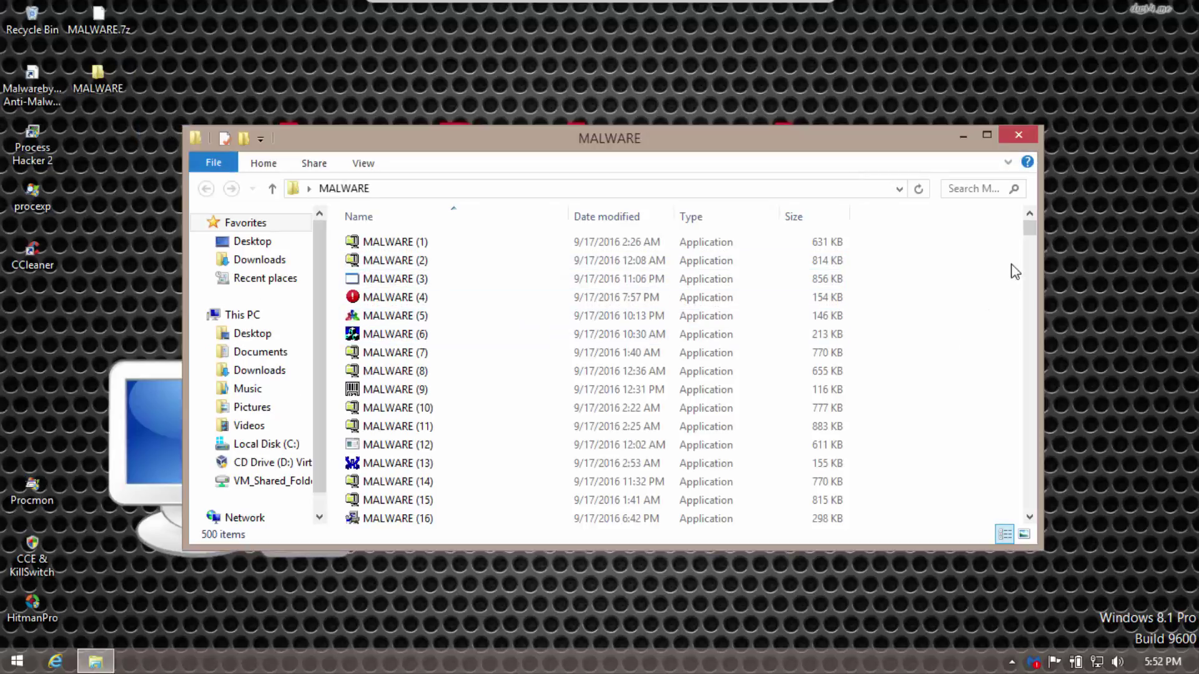
drag(1027, 226, 1036, 512)
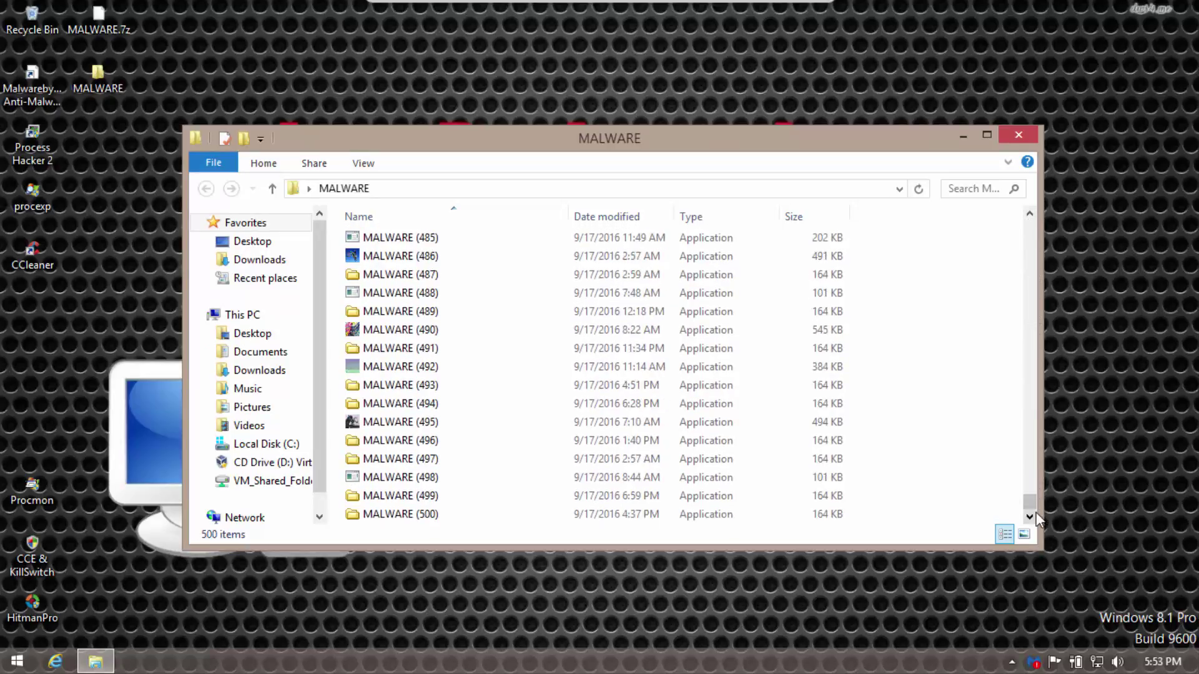
click(1016, 132)
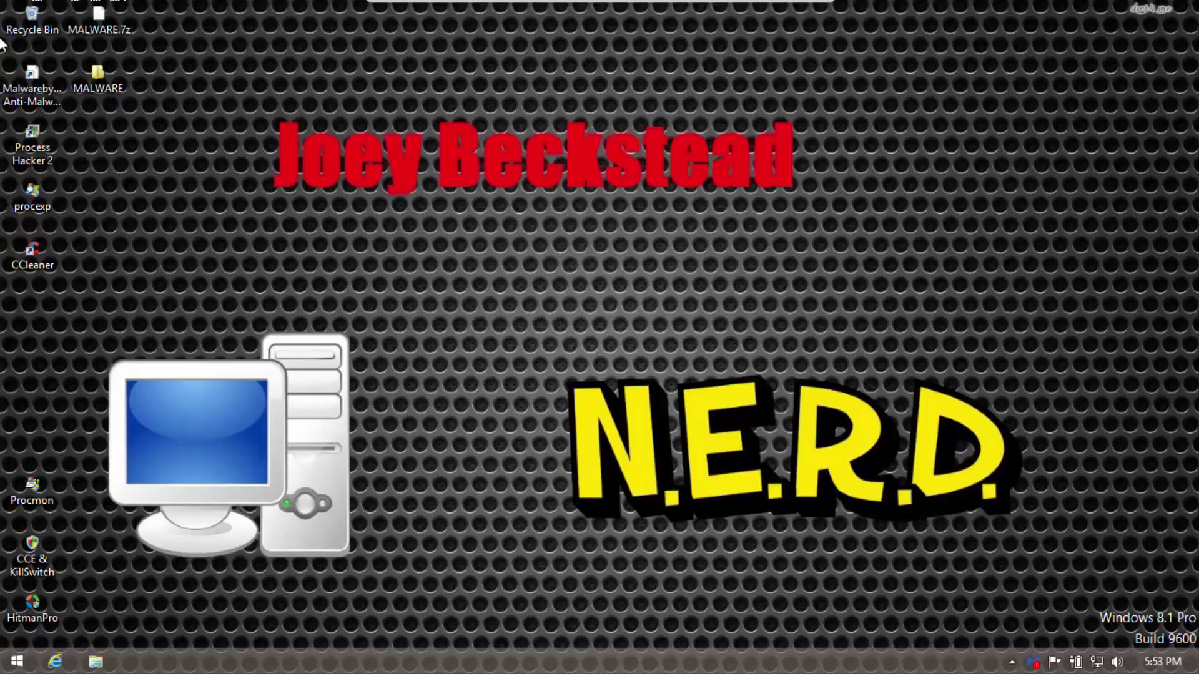
- Scan the MALWARE folder on the desktop with Malwarebytes Anti-Malware and review the detected threats to the end of the list
right_click(103, 80)
click(144, 197)
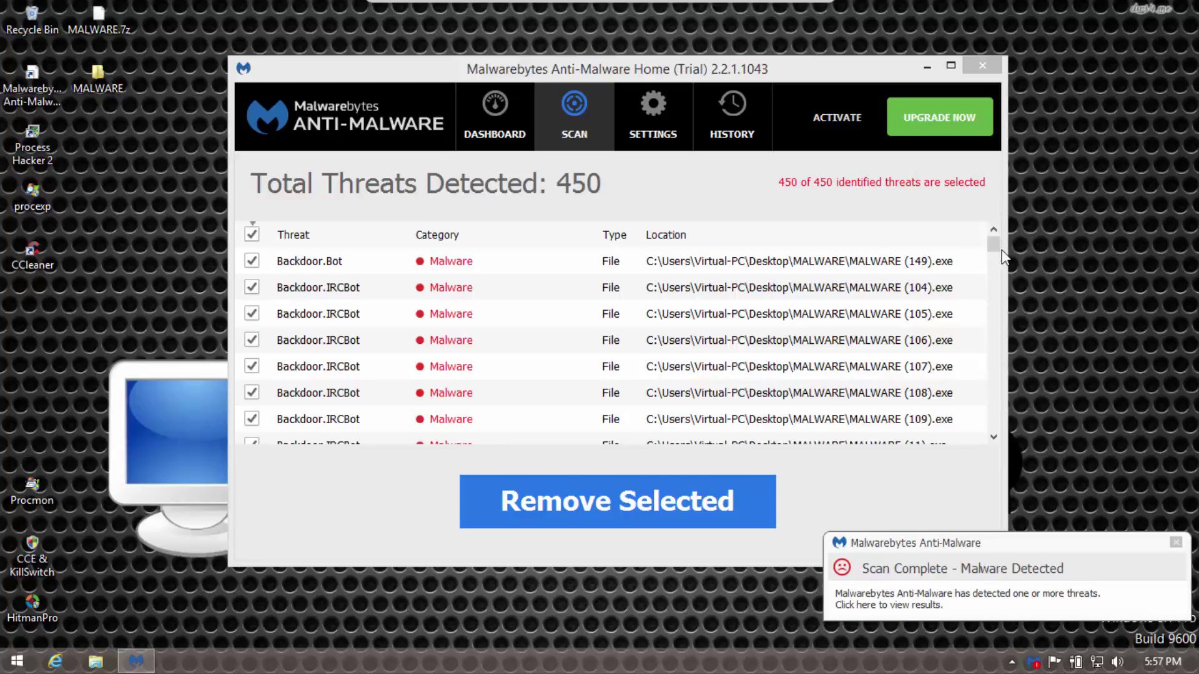
drag(994, 243, 981, 449)
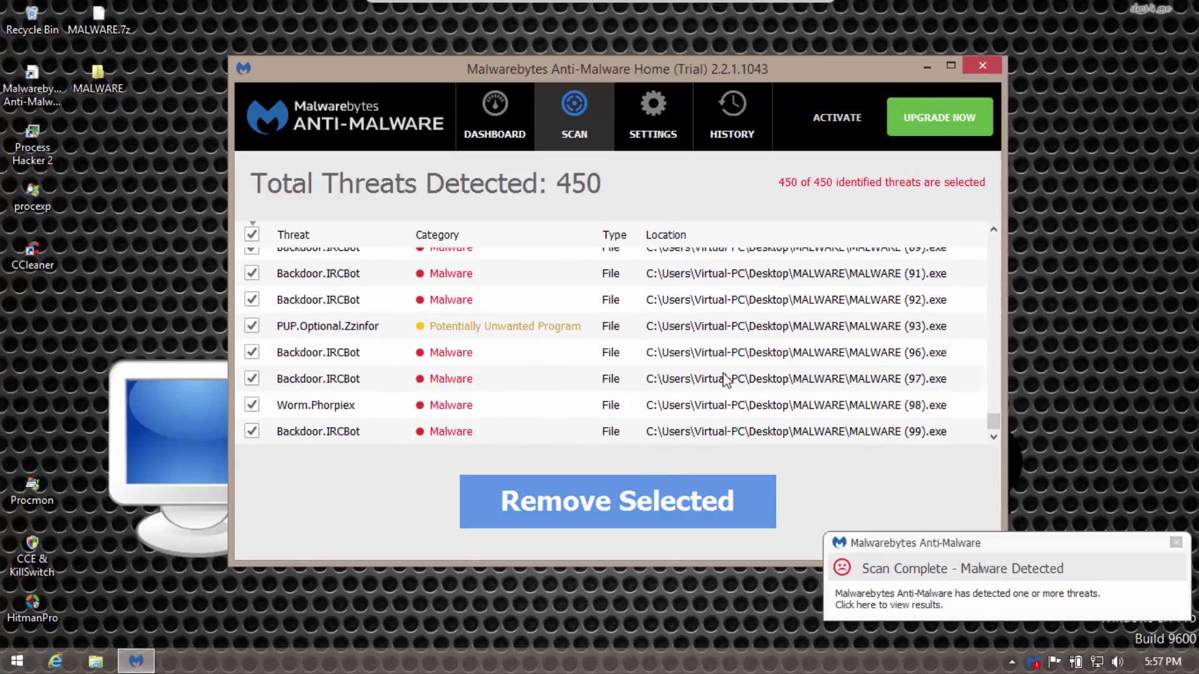
- Remove all selected threats, decline the restart, and close the scanner and its scan notification
click(687, 486)
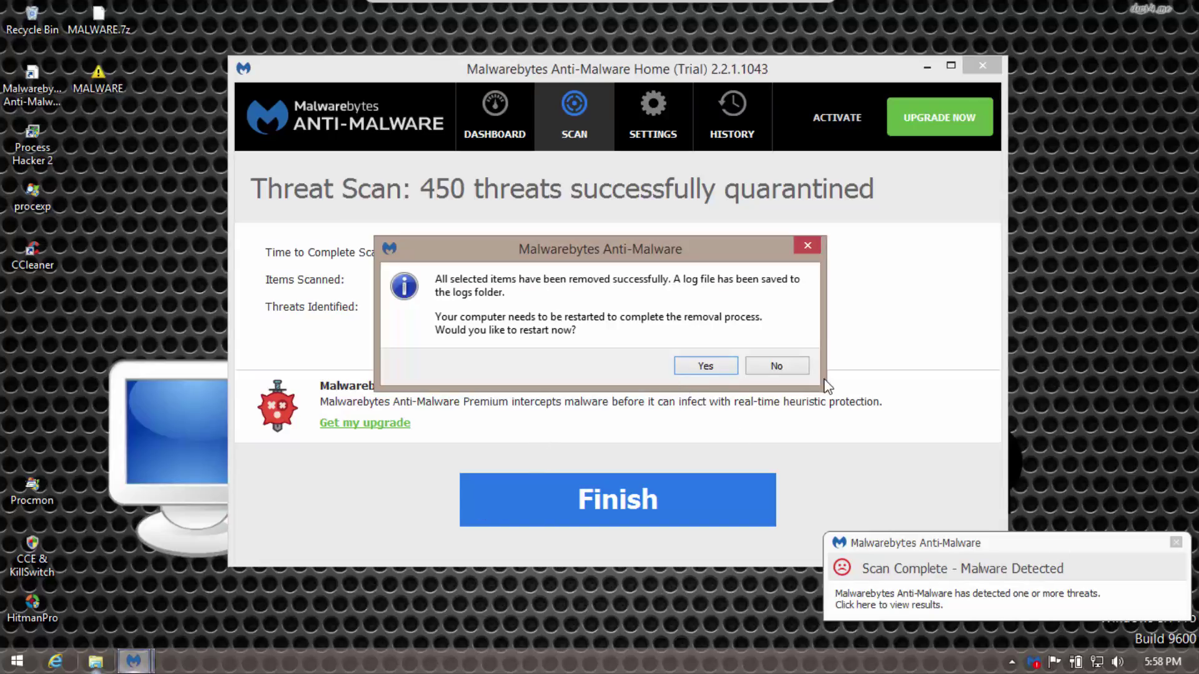
click(773, 366)
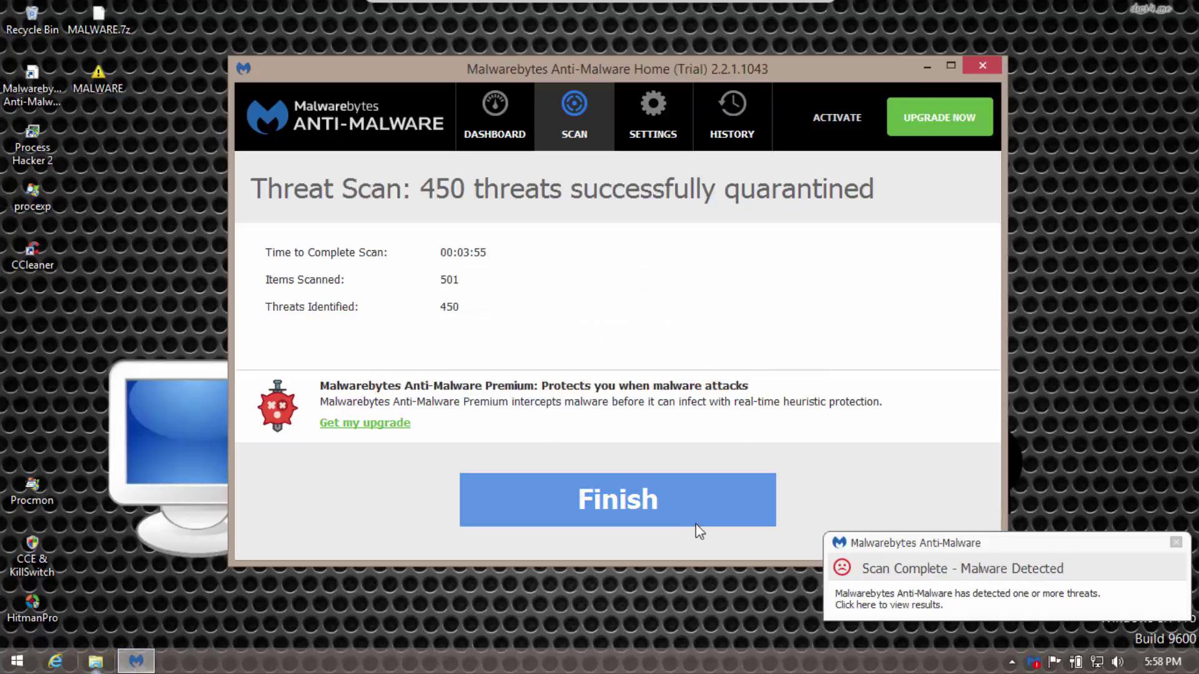
click(697, 514)
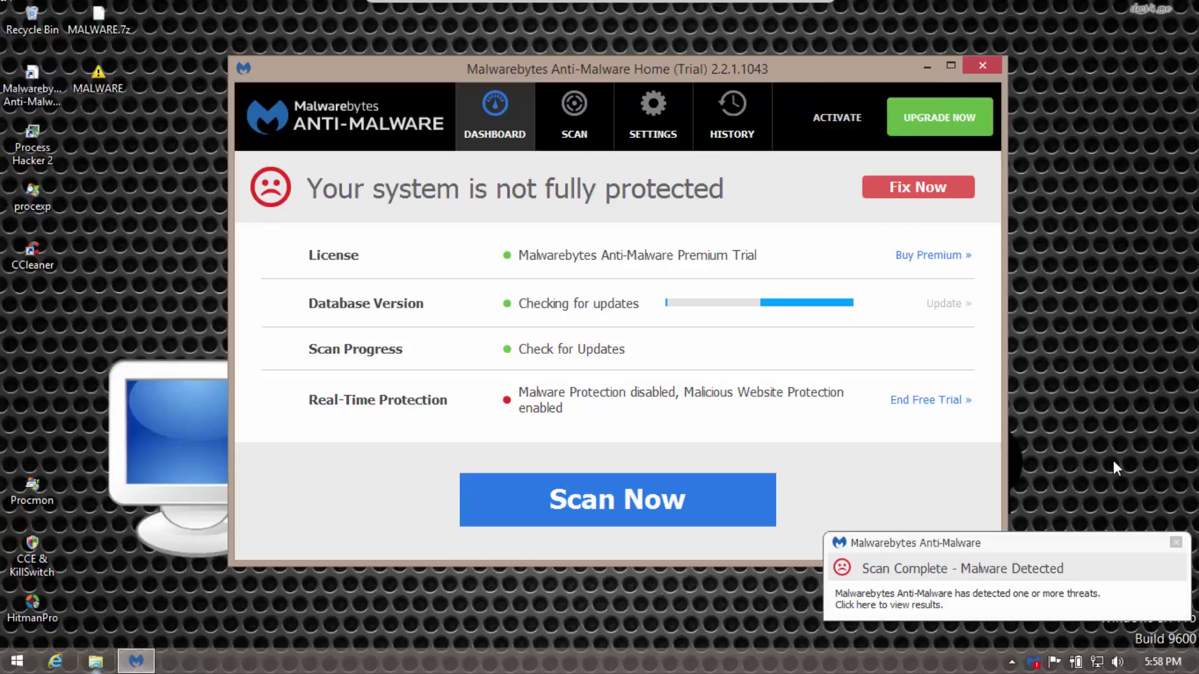
click(974, 70)
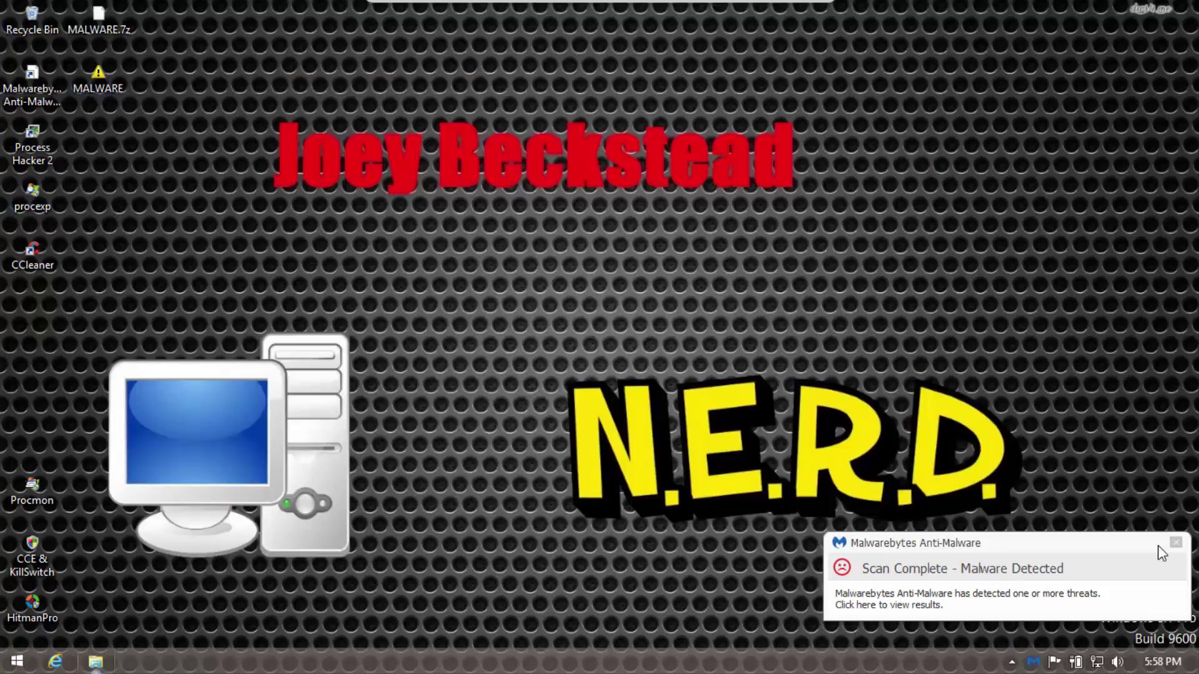
click(1177, 542)
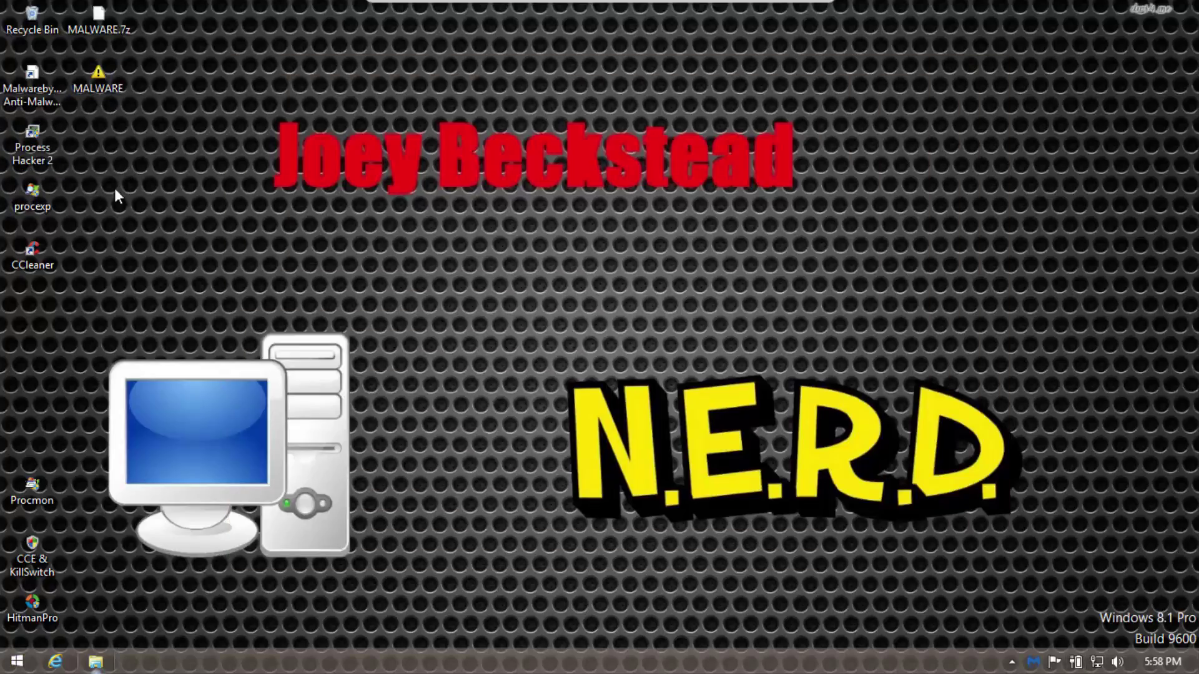
- Open the MALWARE folder in a maximized window and run the remaining sample MALWARE (6)
double_click(117, 86)
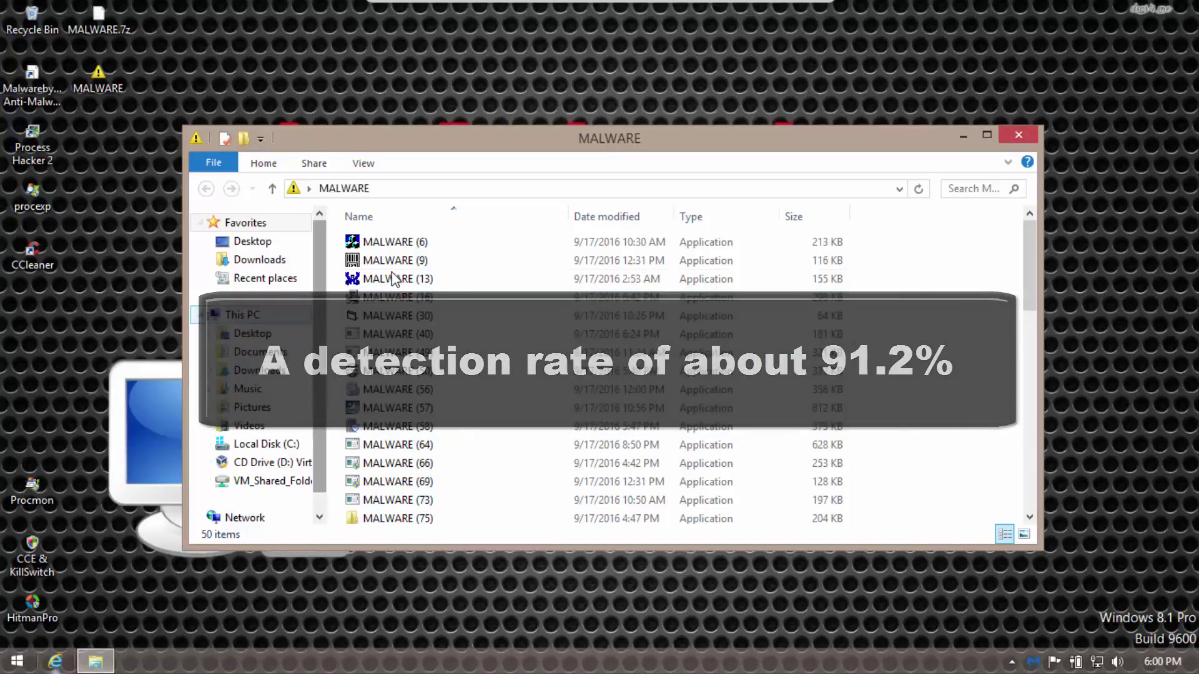
double_click(418, 136)
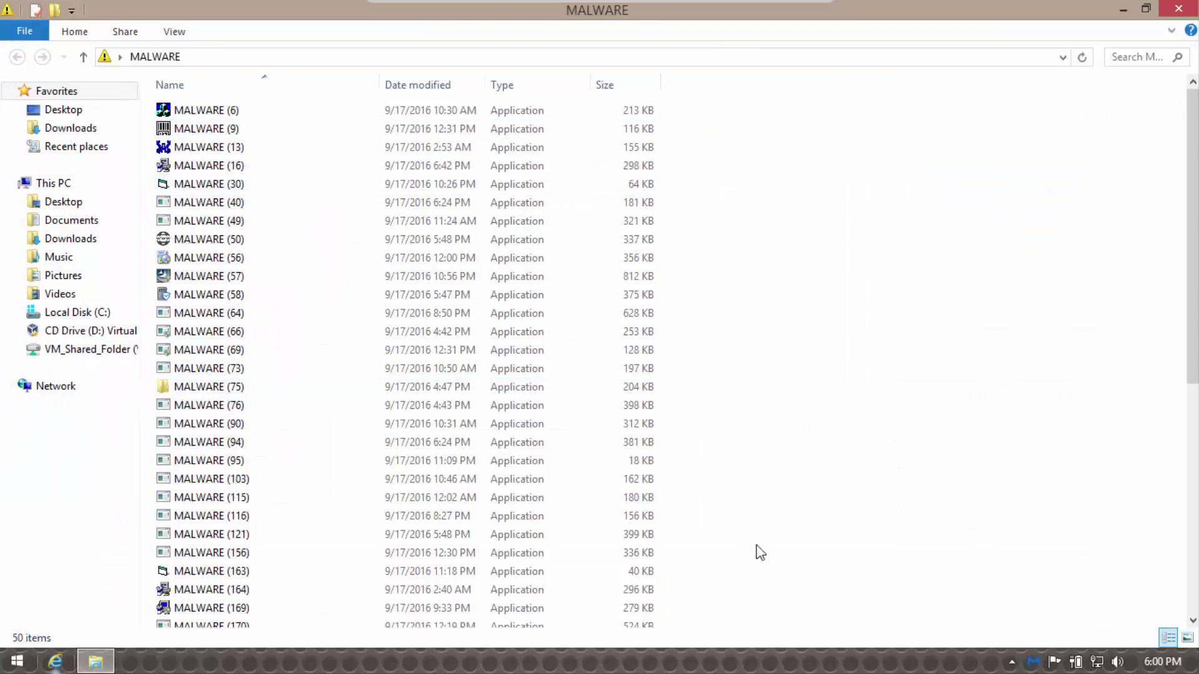
click(187, 118)
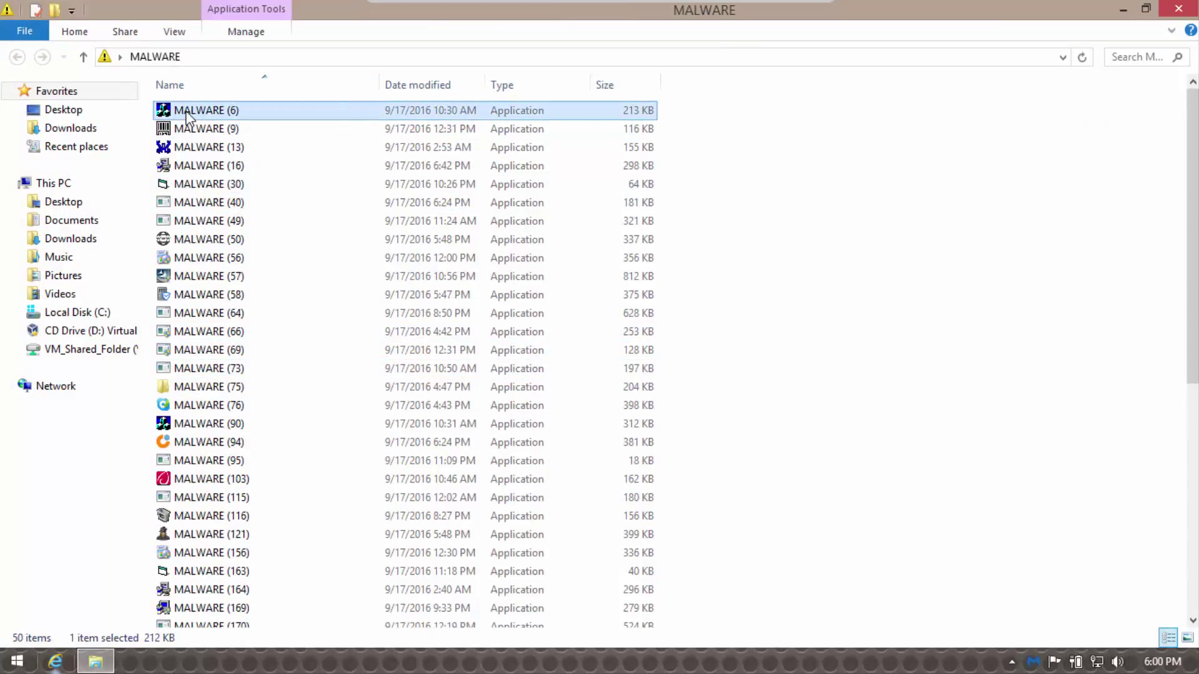
double_click(187, 117)
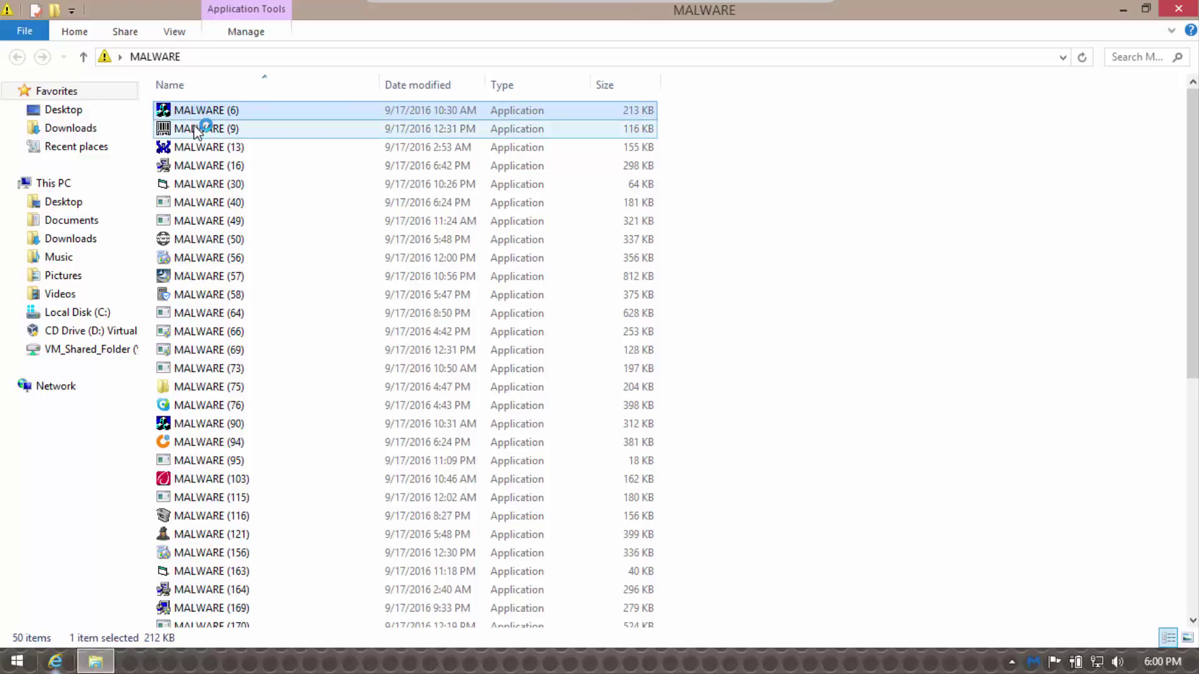
- Run the samples MALWARE (9) and MALWARE (13), dismissing the Windows Firewall alert
click(195, 130)
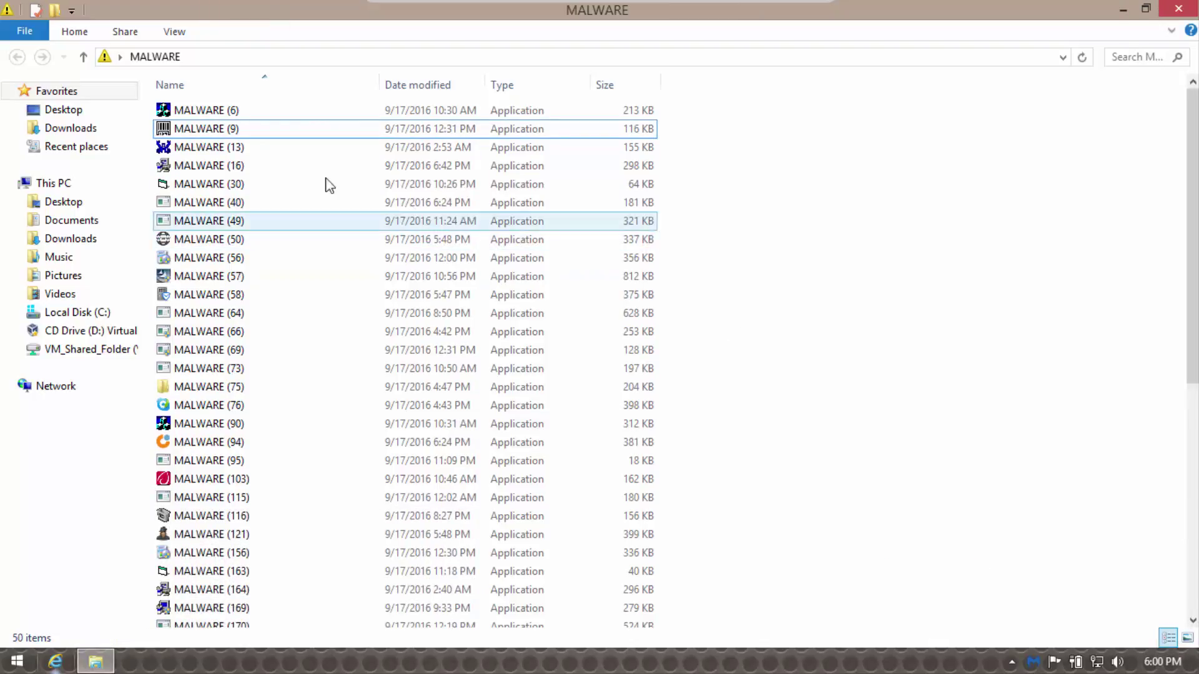
click(250, 129)
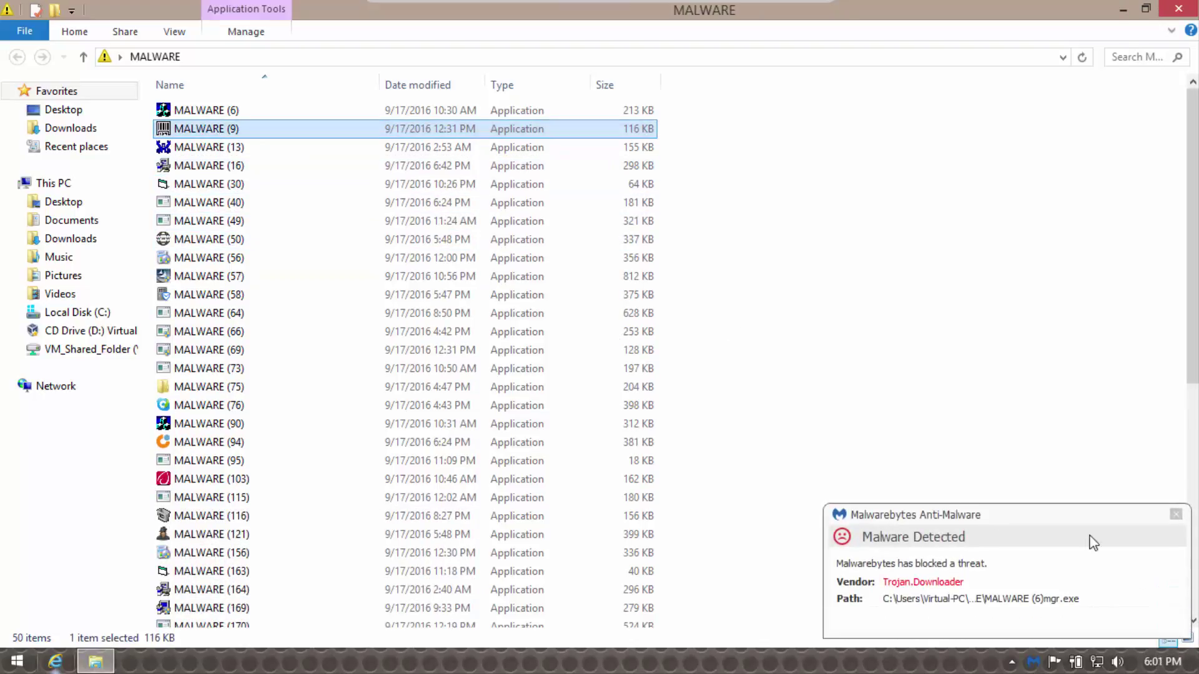
key(F2)
click(366, 200)
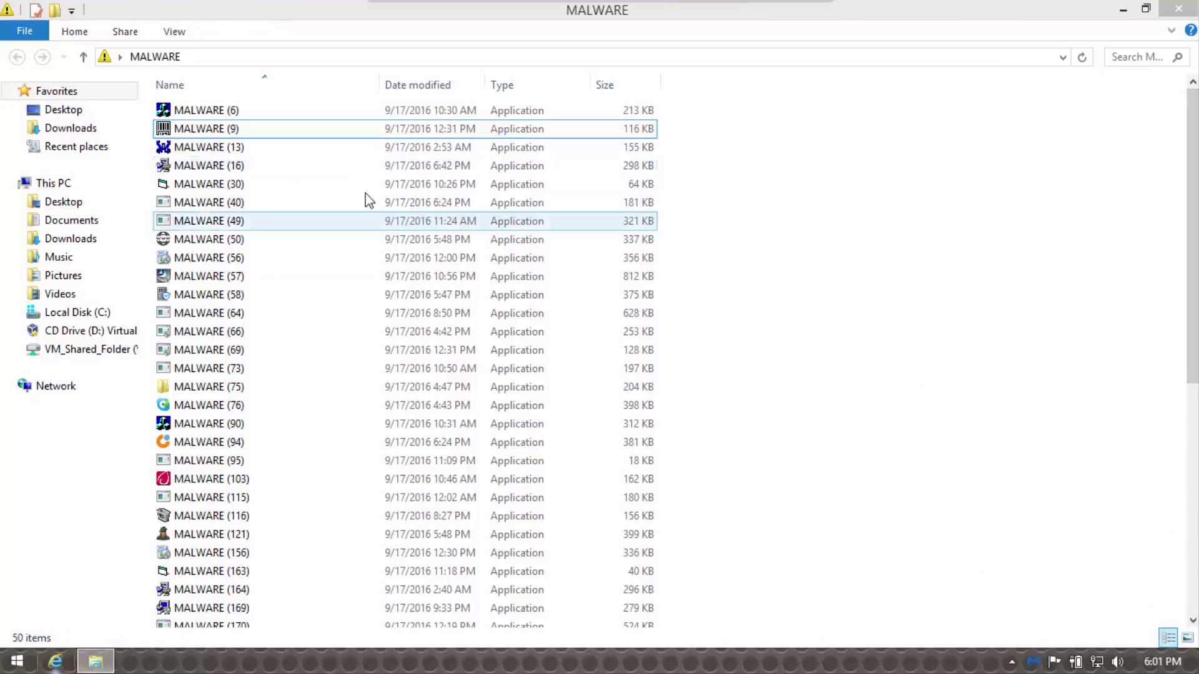
double_click(263, 133)
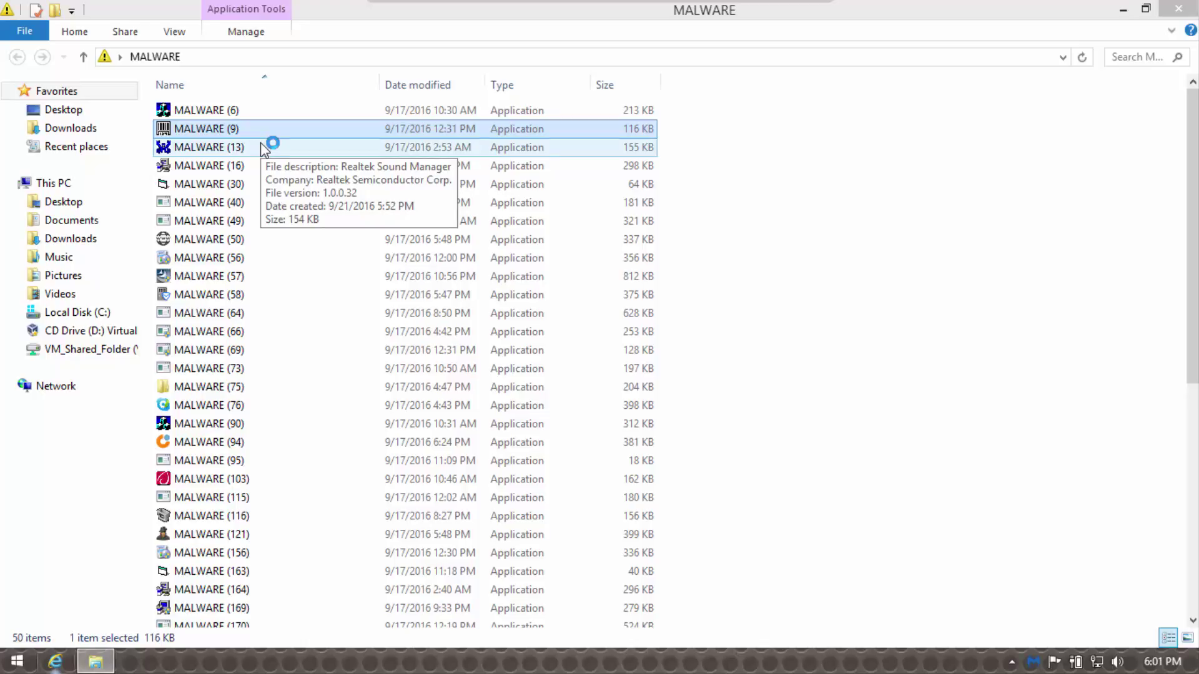
click(261, 143)
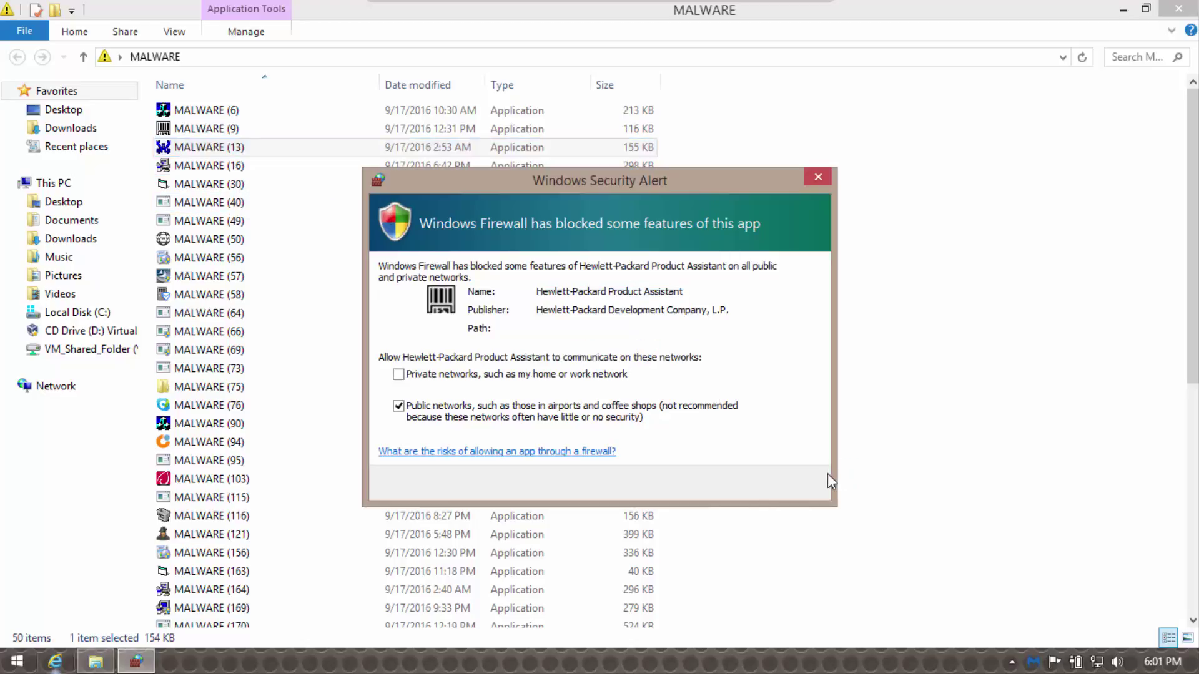
click(785, 485)
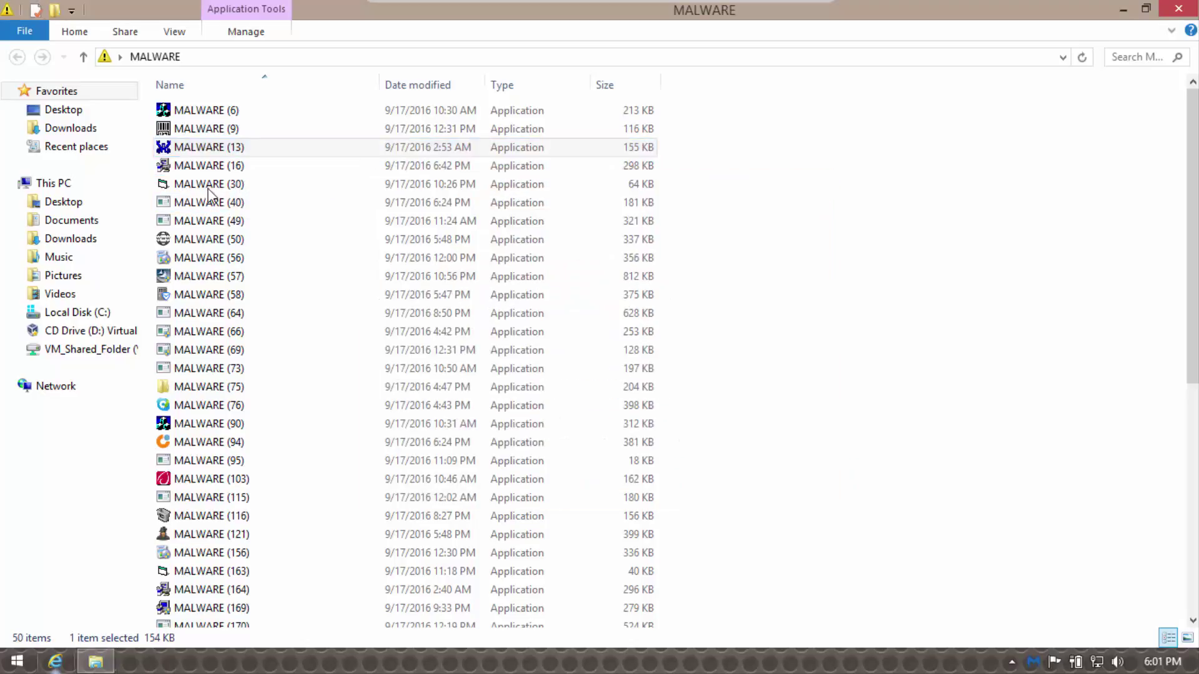
- Run the samples MALWARE (16), MALWARE (30), MALWARE (40) and MALWARE (49) in turn
click(212, 172)
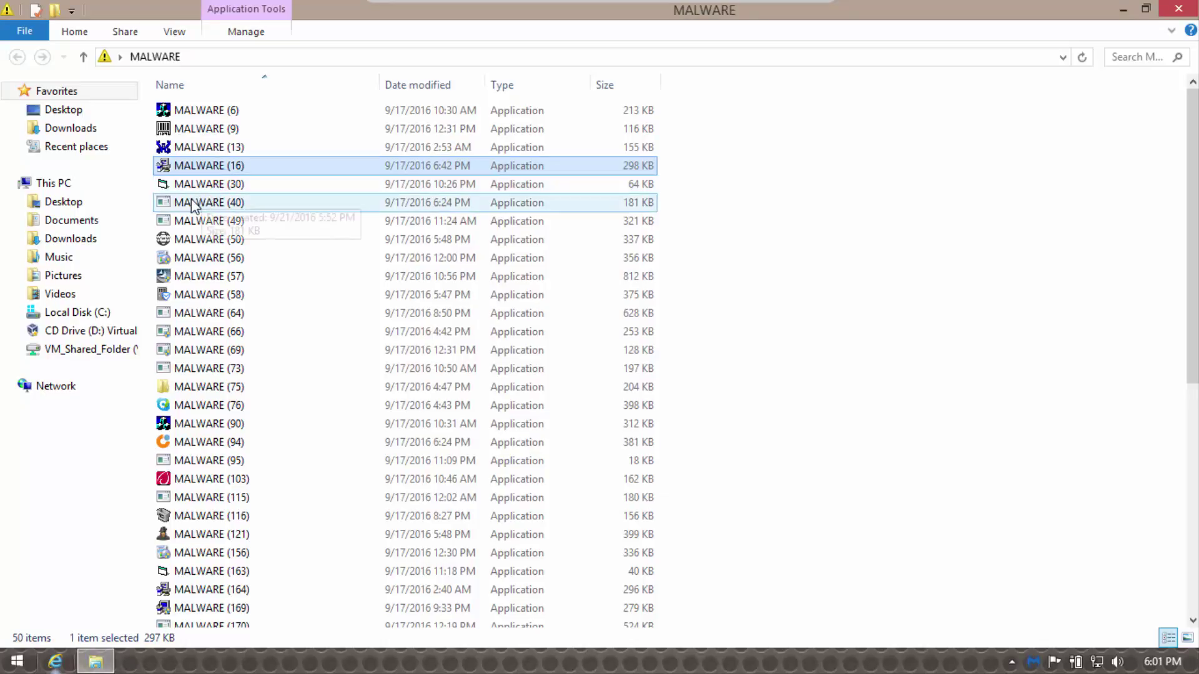
click(196, 186)
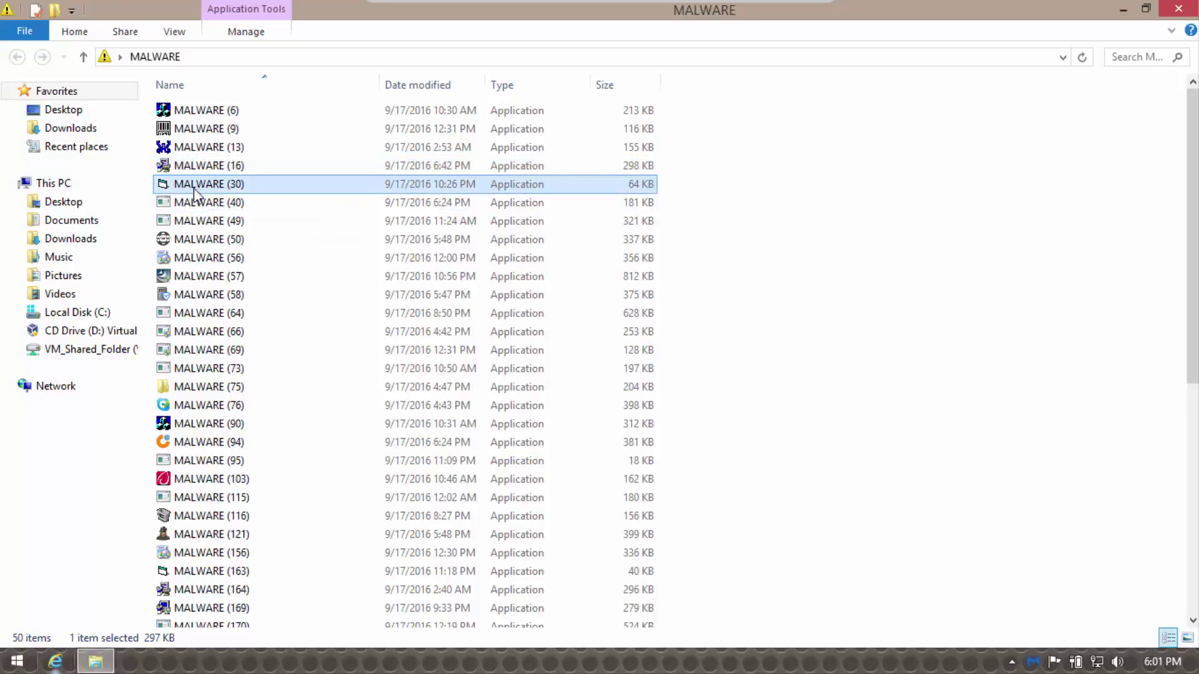
click(180, 203)
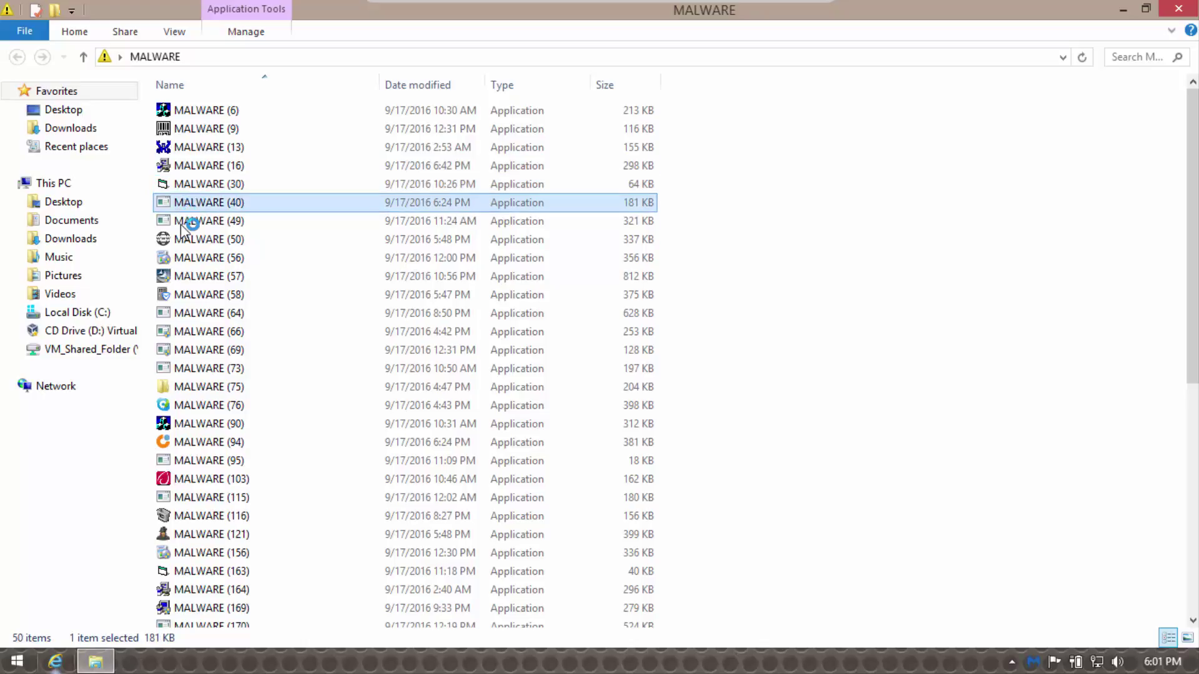
click(182, 223)
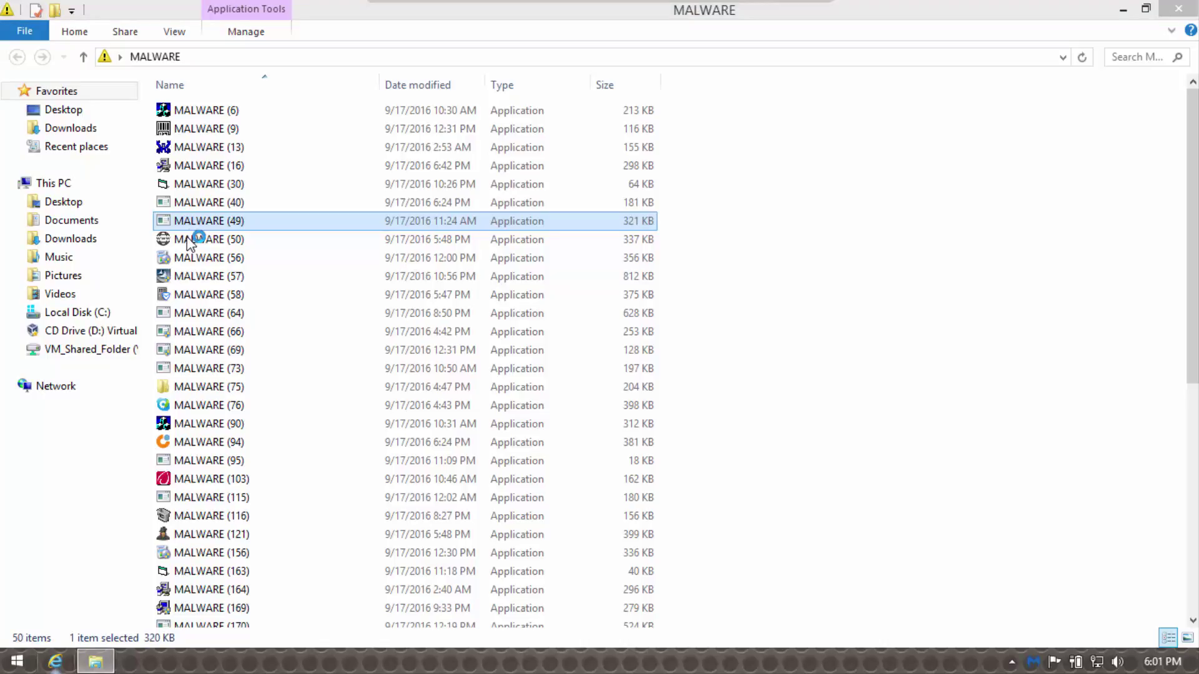
click(780, 341)
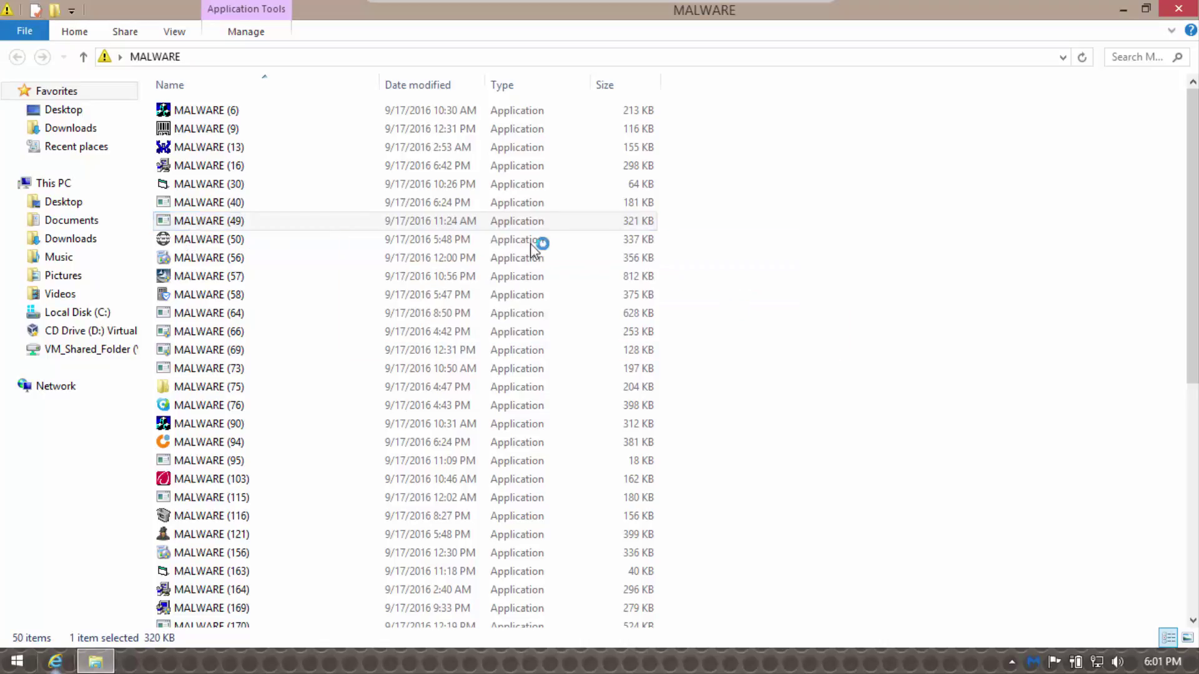
- Run the samples MALWARE (50) and MALWARE (56), dismissing the detection notification and allowing MALWARE (56) to make changes
click(189, 244)
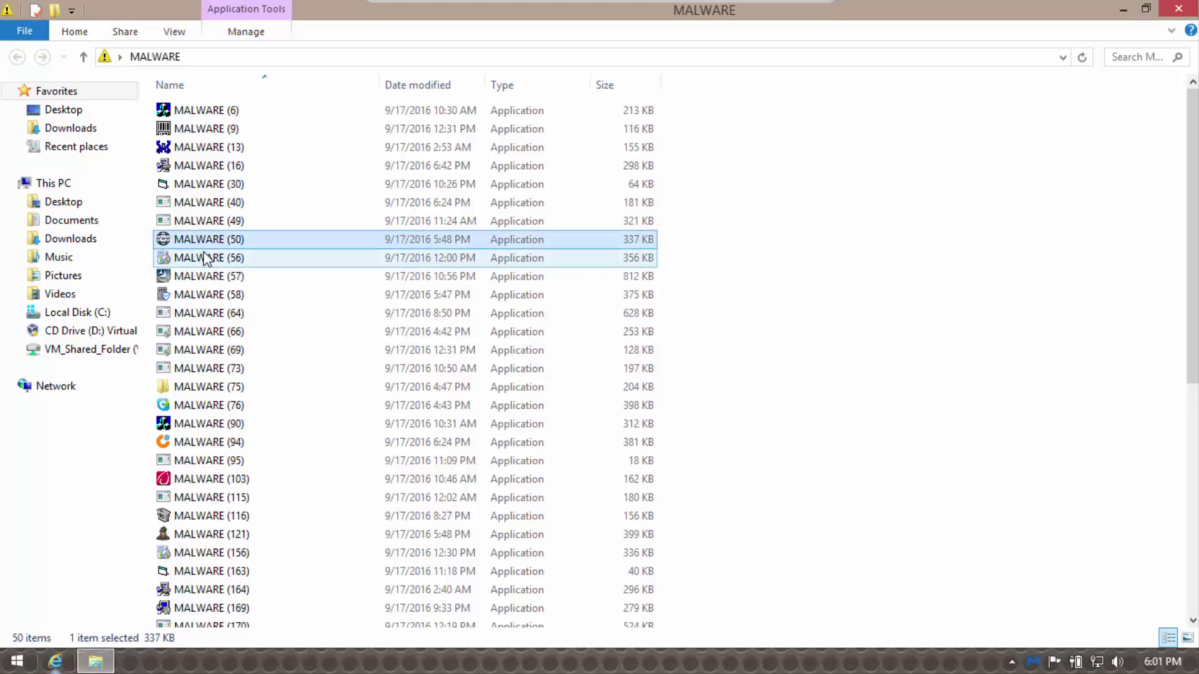
double_click(206, 259)
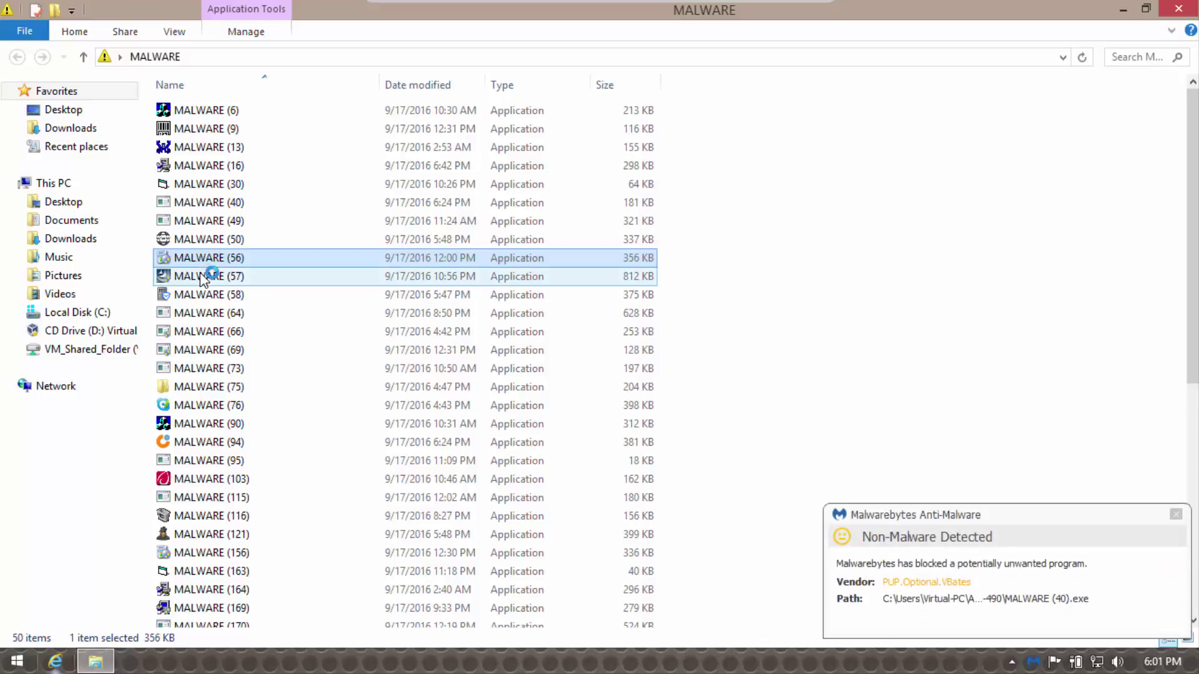
click(1173, 519)
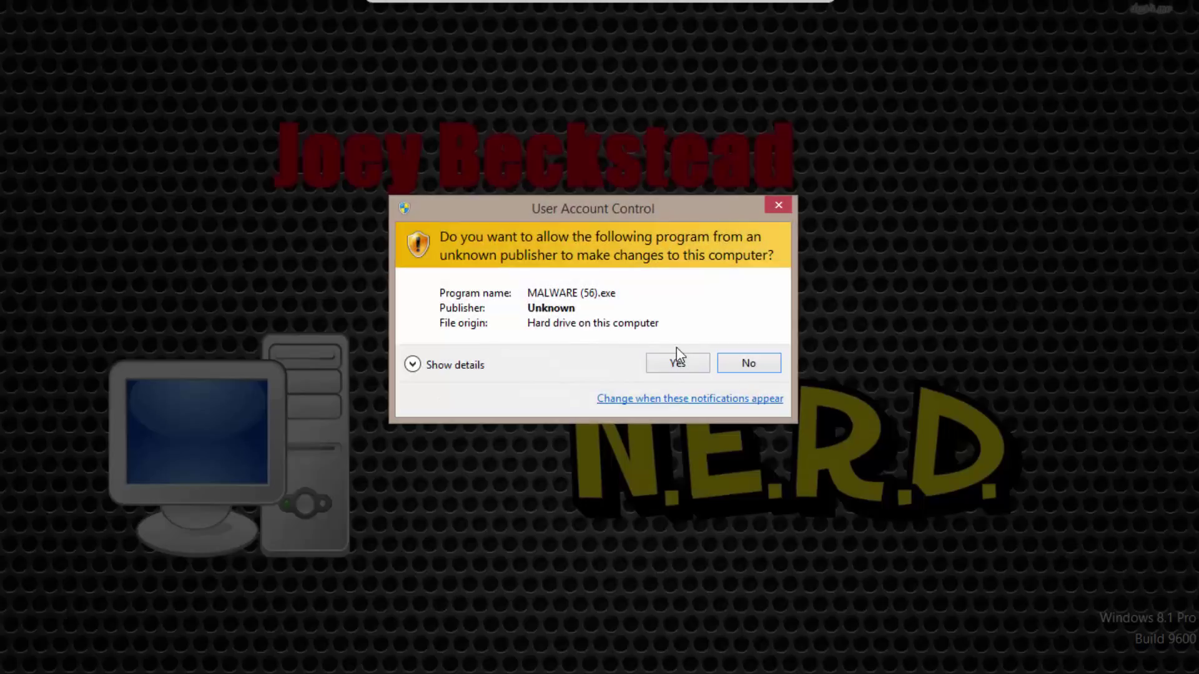
click(672, 365)
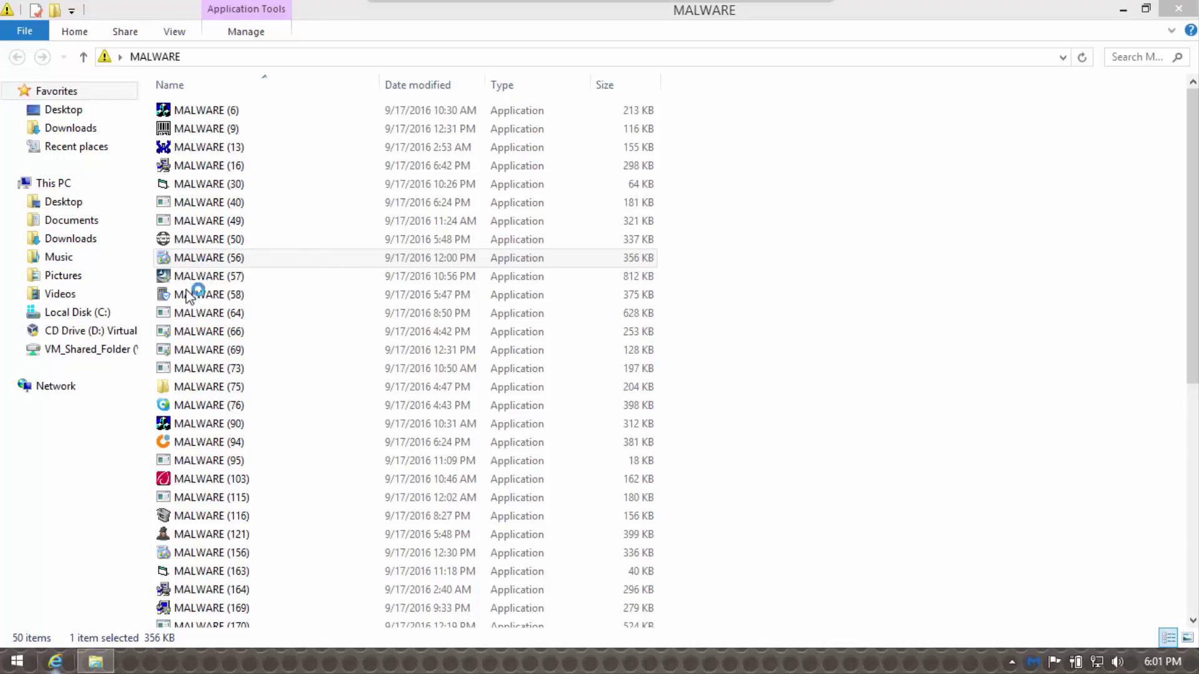
- Run the samples MALWARE (57), MALWARE (64), MALWARE (75) and MALWARE (76), allowing MALWARE (57) to make changes
click(250, 276)
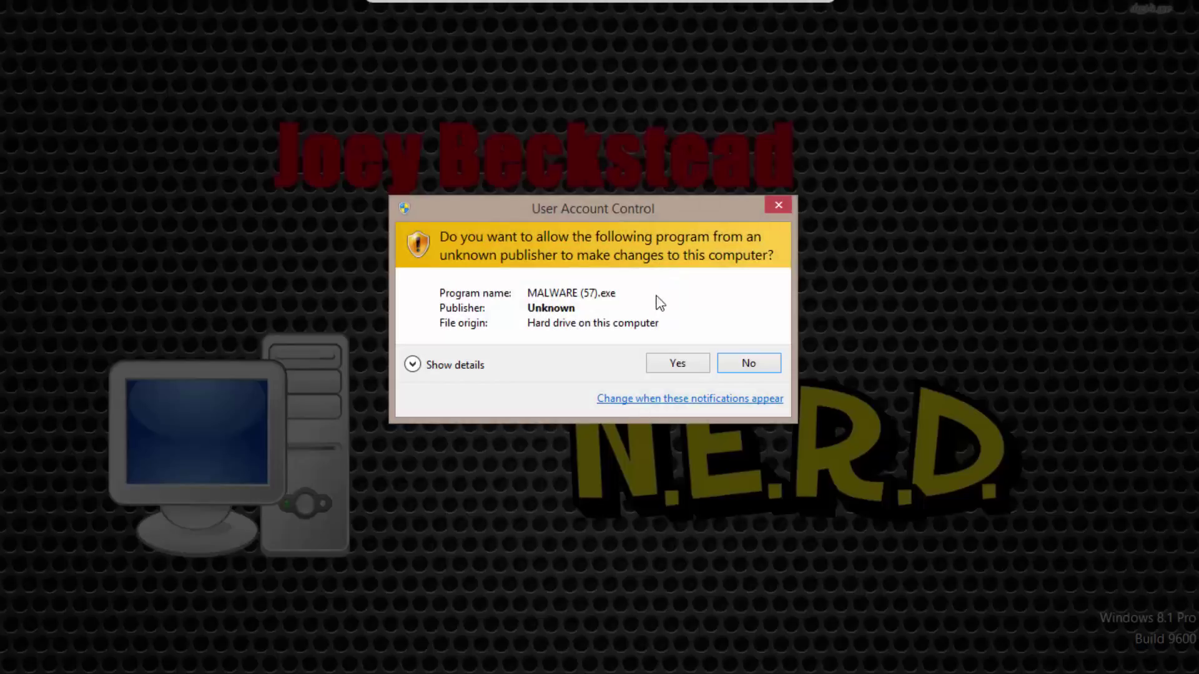
click(677, 363)
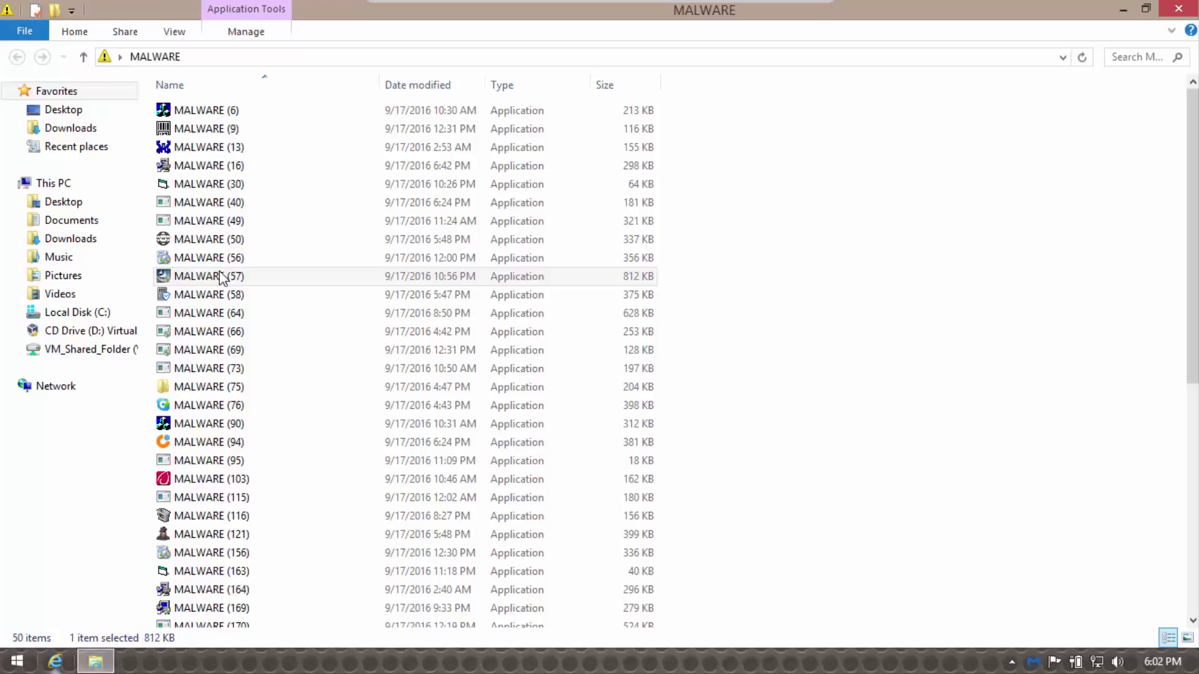
click(252, 313)
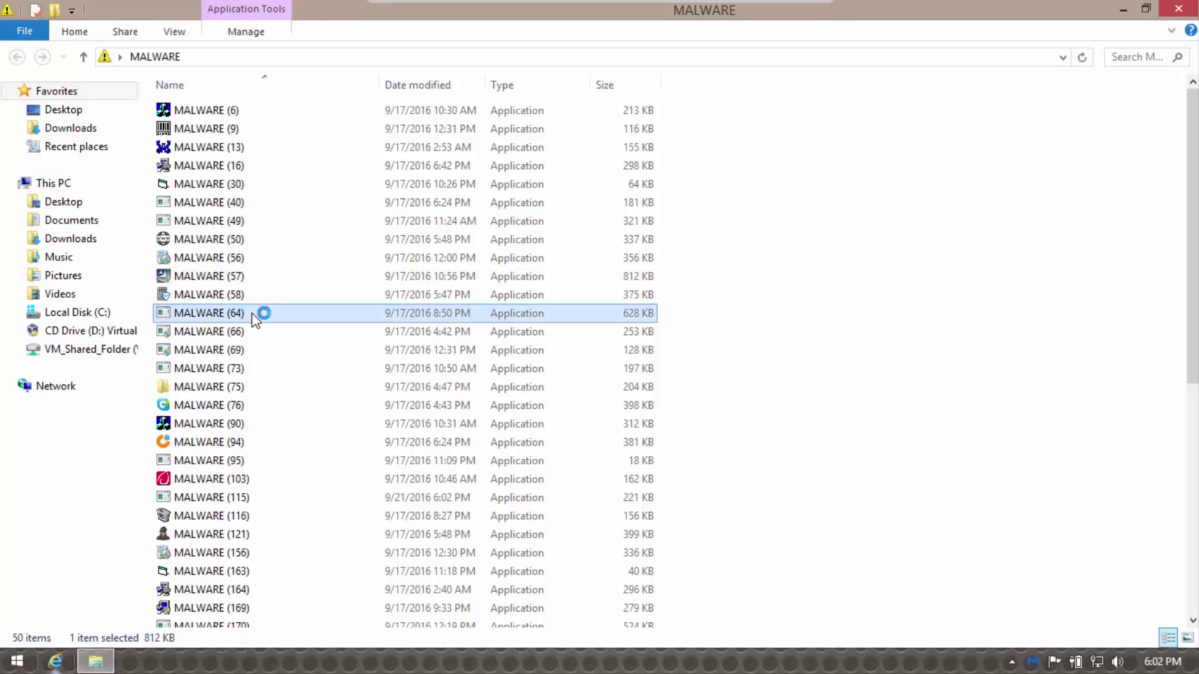
click(225, 389)
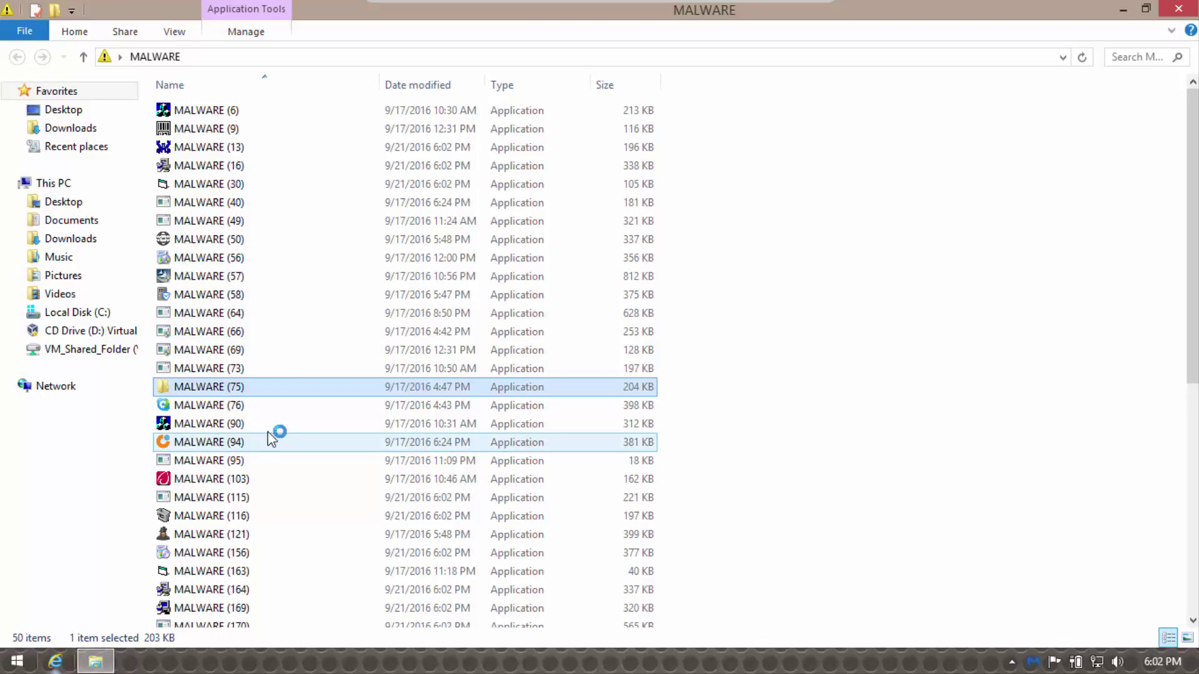
click(245, 412)
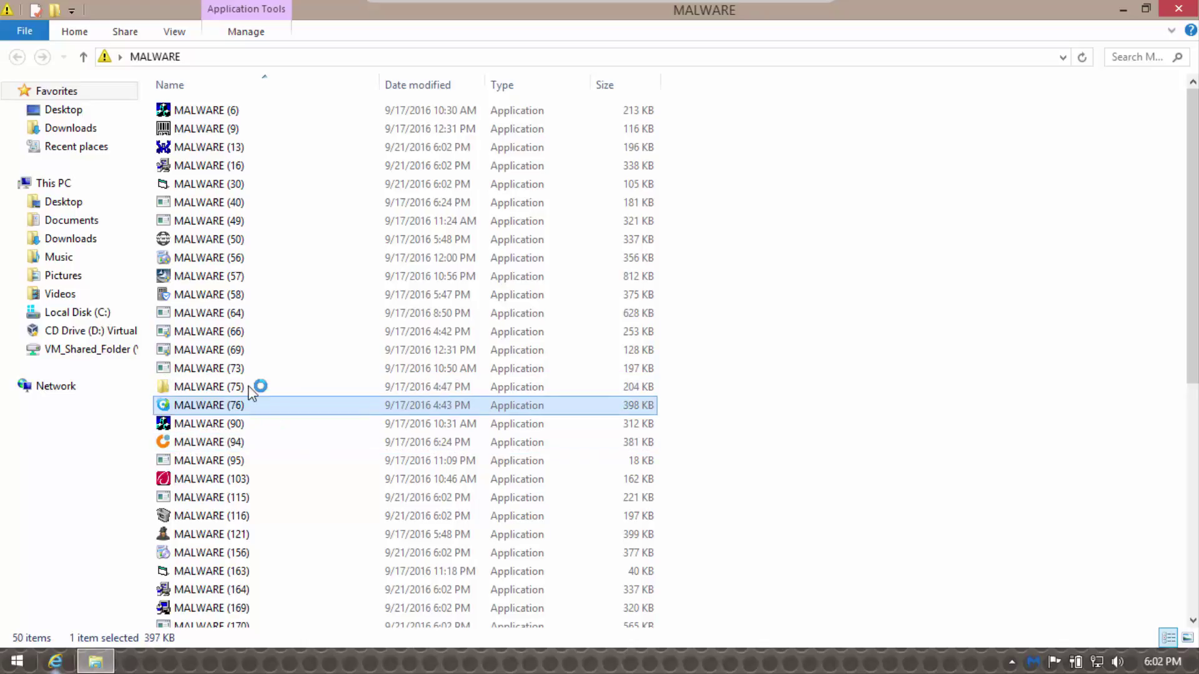
key(F2)
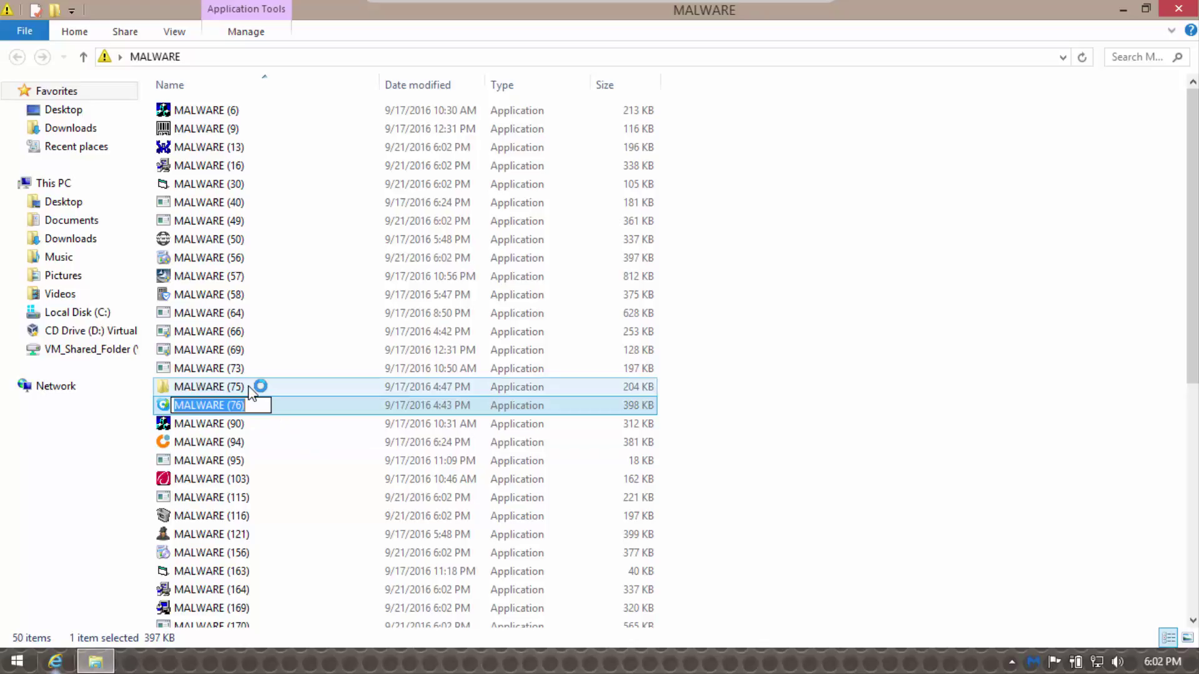
click(395, 411)
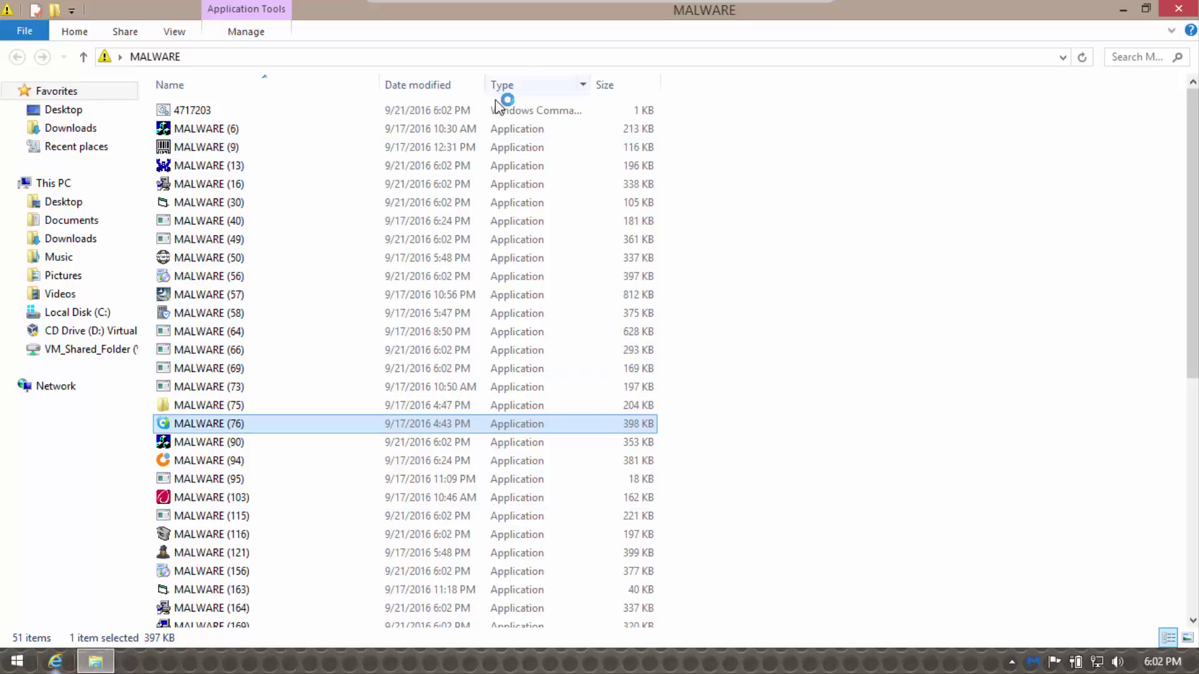
- Widen the Type column and open the command script 4717203 for editing
drag(592, 75, 675, 85)
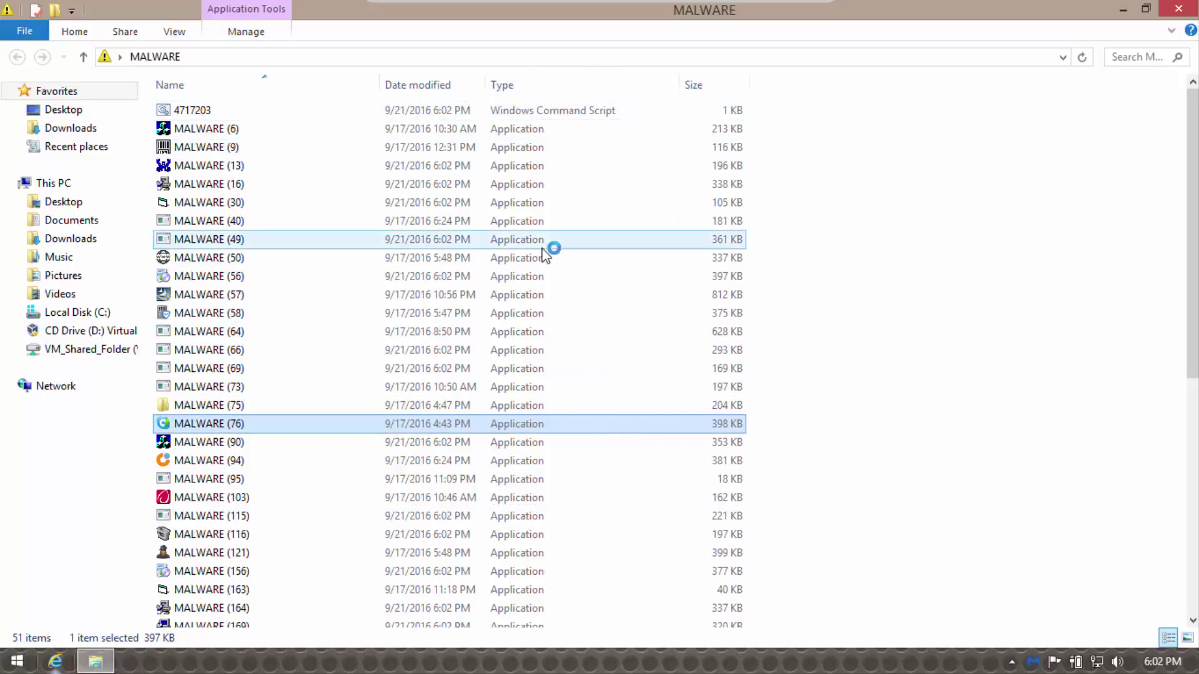
click(503, 111)
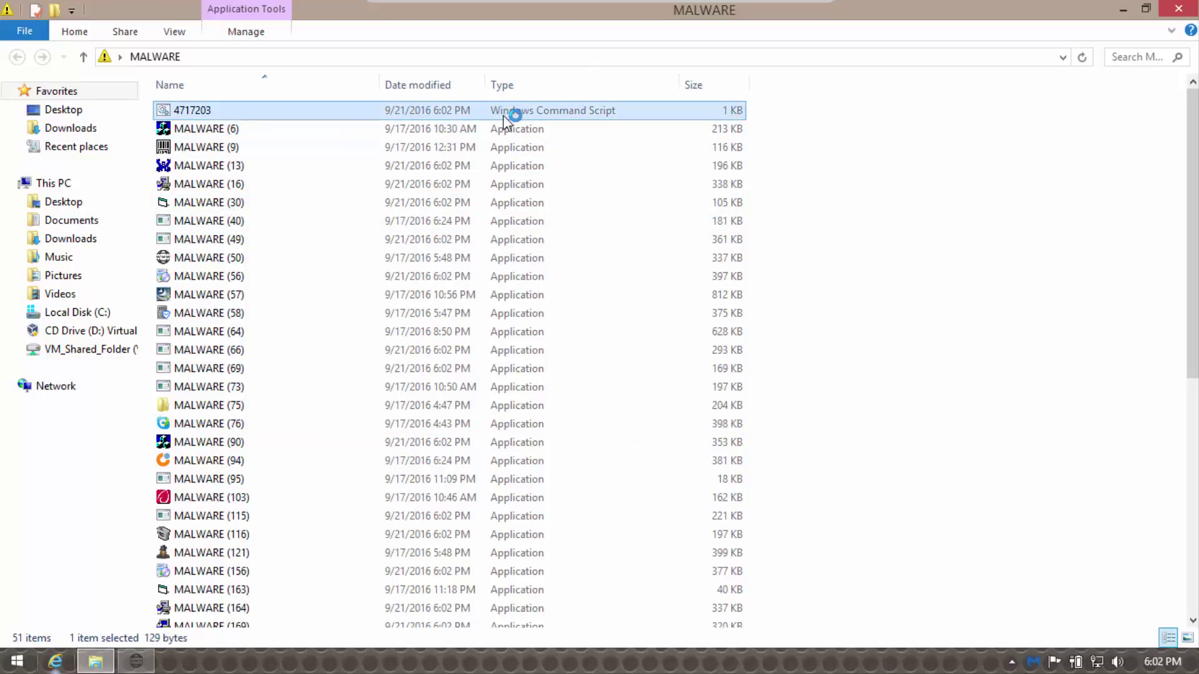
right_click(502, 111)
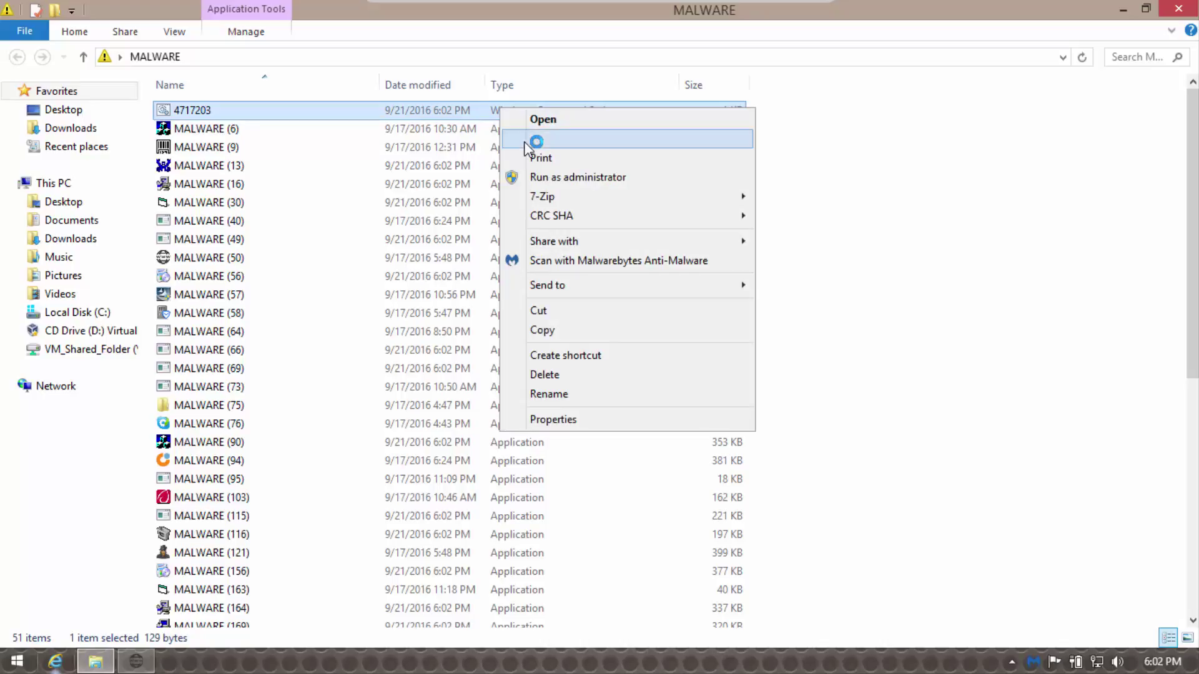
click(565, 138)
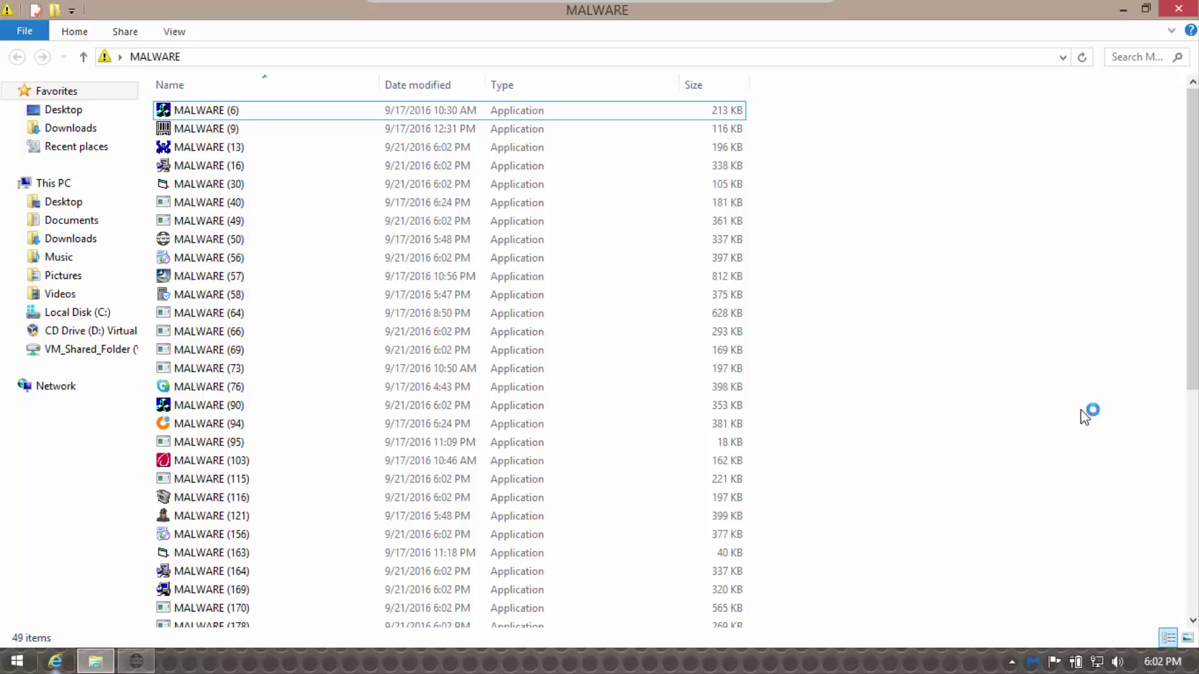
- Bring up and close the Steal Domain window, and close Notepad without creating the missing script file
click(133, 663)
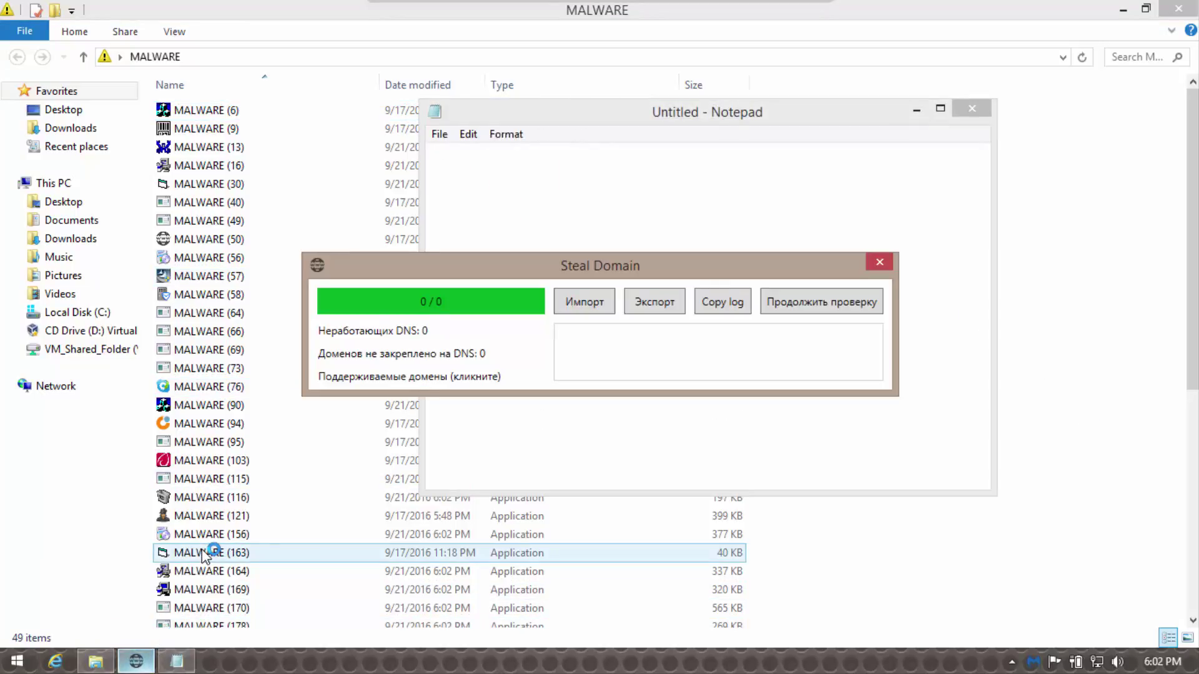
click(888, 262)
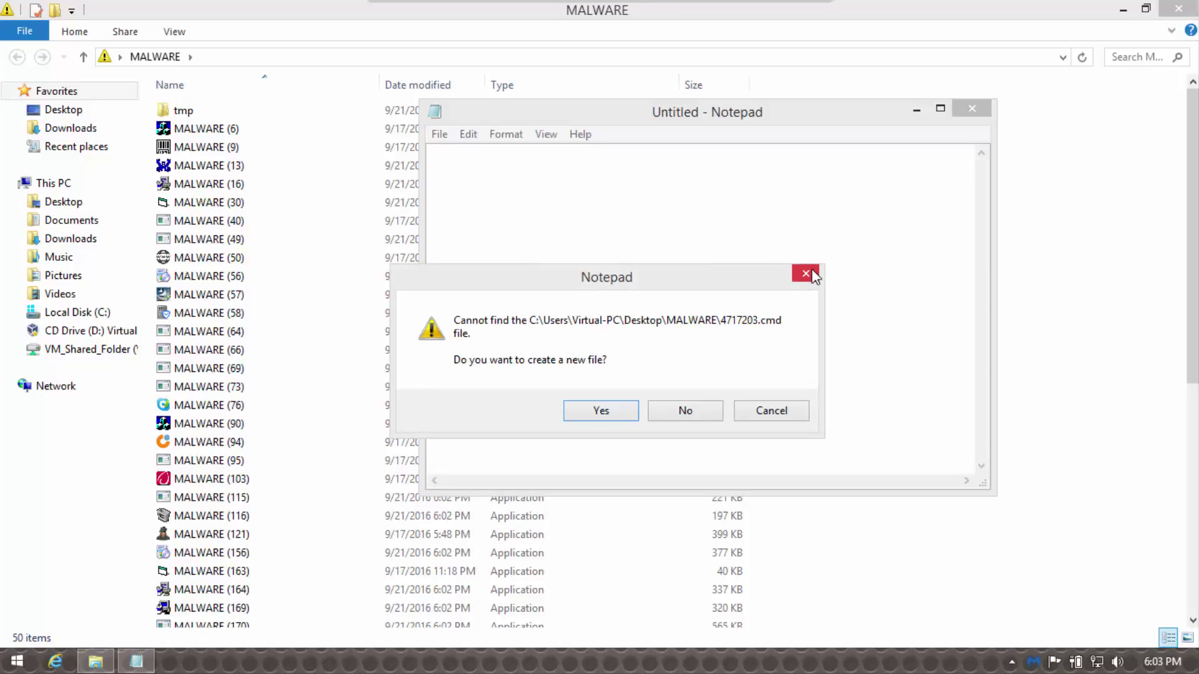
click(805, 274)
click(971, 108)
- Run the samples MALWARE (381), (271), (468), (465) and (373), and close the MALWARE folder window
scroll(914, 265, down, 3)
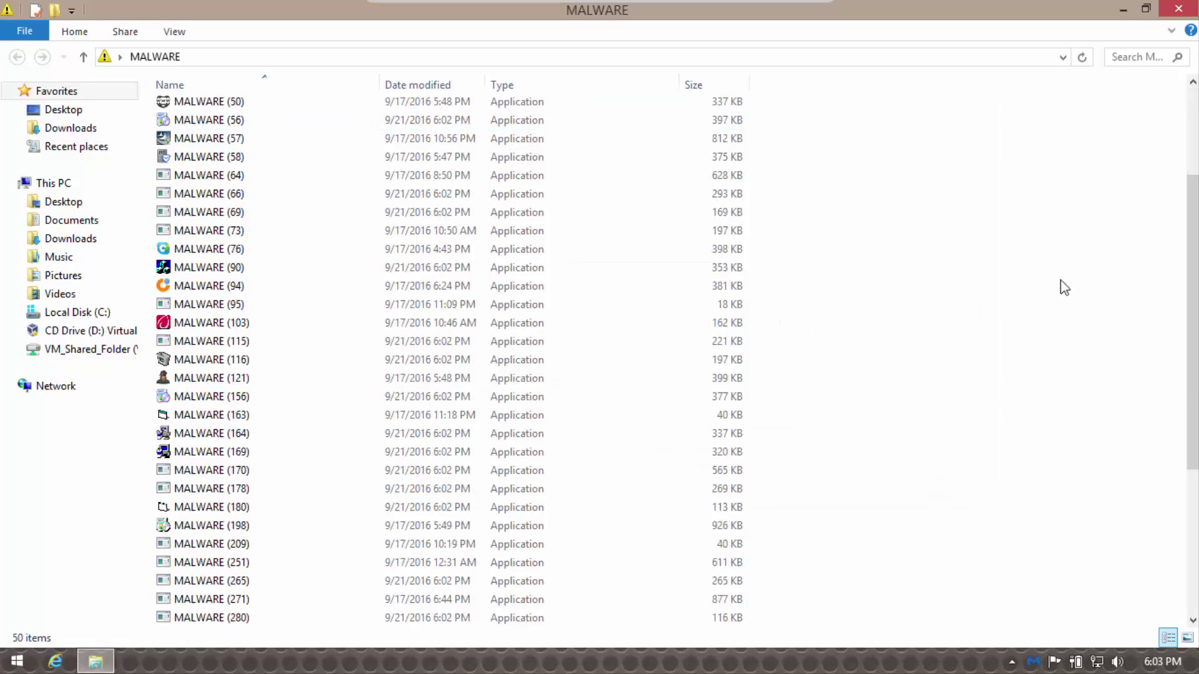
scroll(874, 331, down, 3)
click(422, 621)
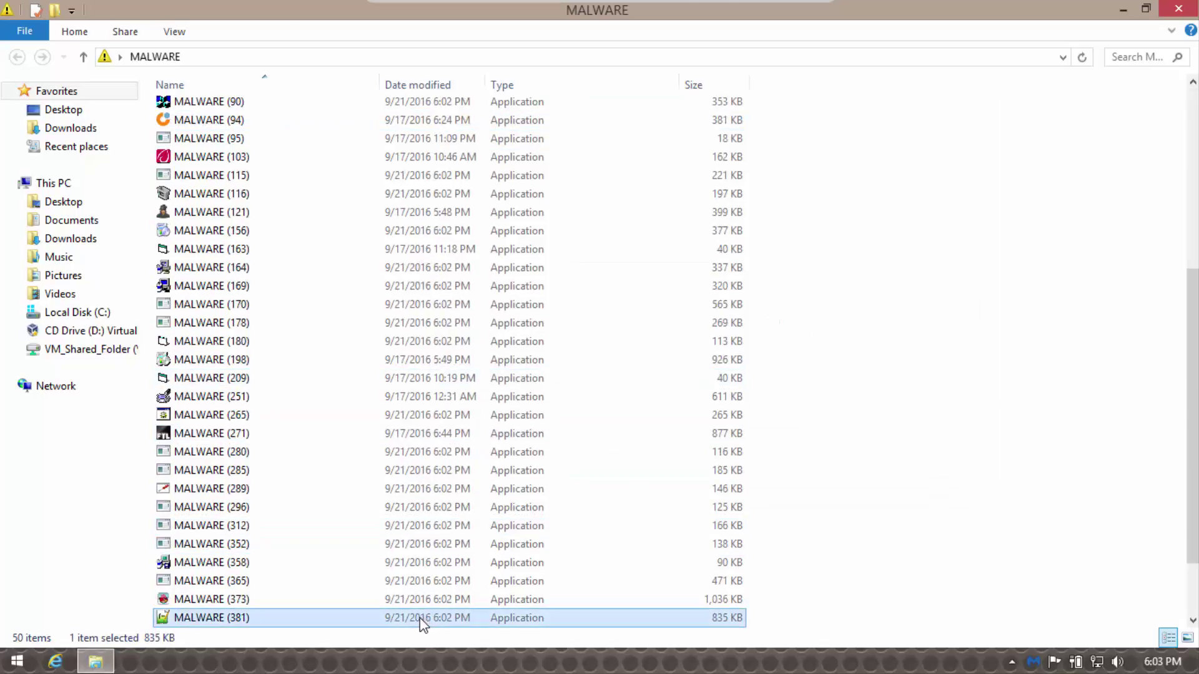
click(367, 436)
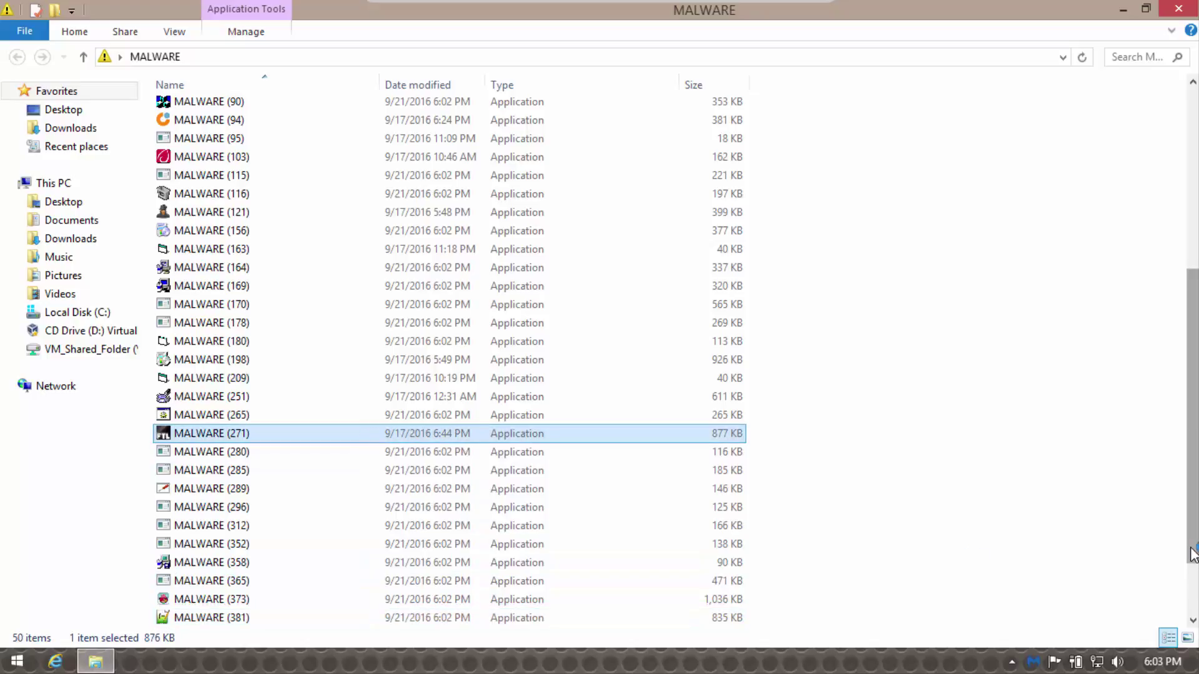
scroll(173, 618, down, 2)
click(169, 617)
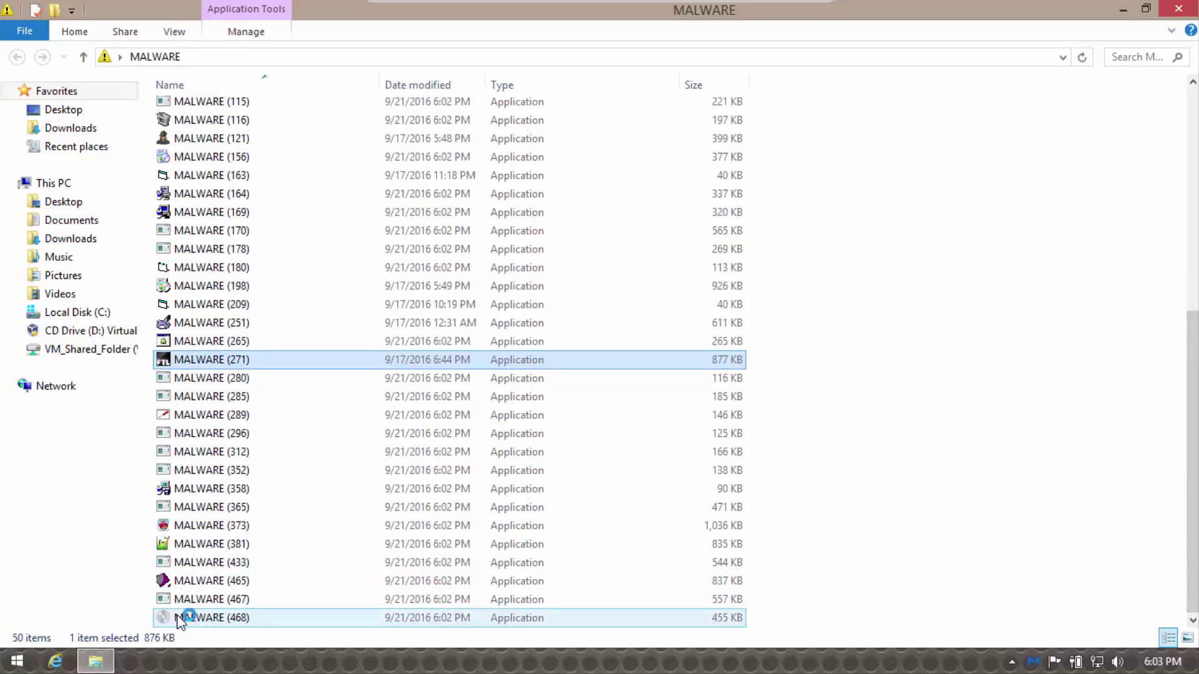
click(168, 577)
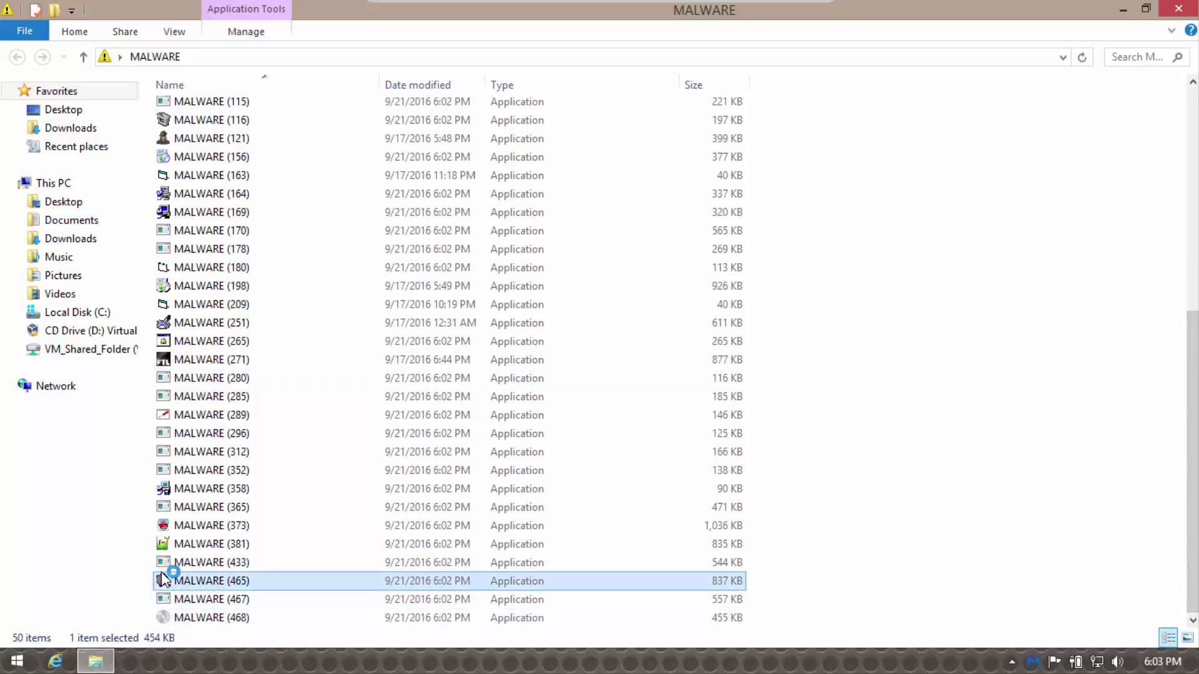
click(187, 528)
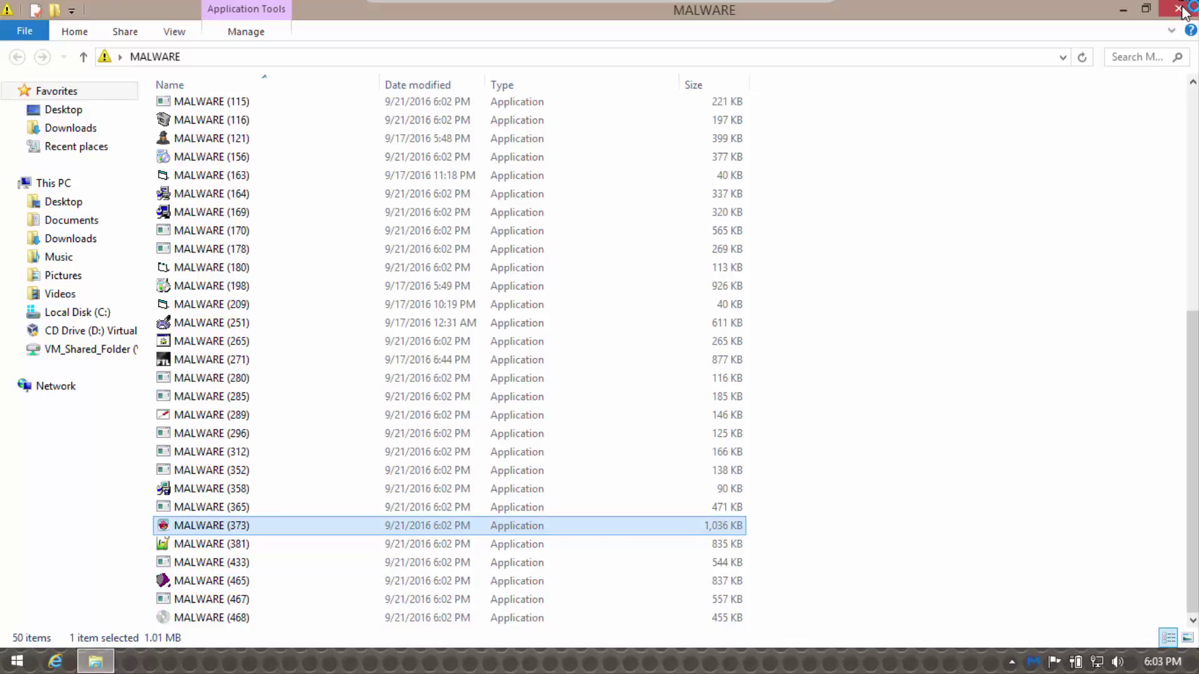
click(1180, 9)
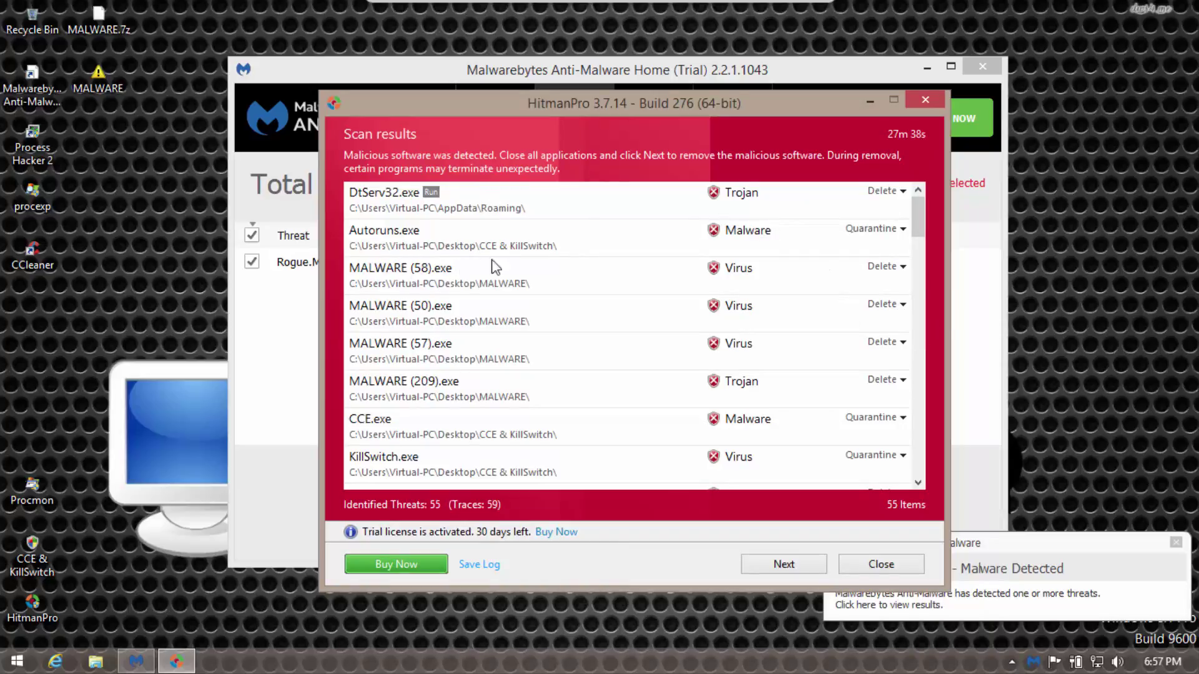
- Examine the detection names in HitmanPro's scan results for DtServ32.exe, Autoruns.exe, CCE.exe, KillSwitch.exe and the neighbouring MALWARE samples
click(521, 312)
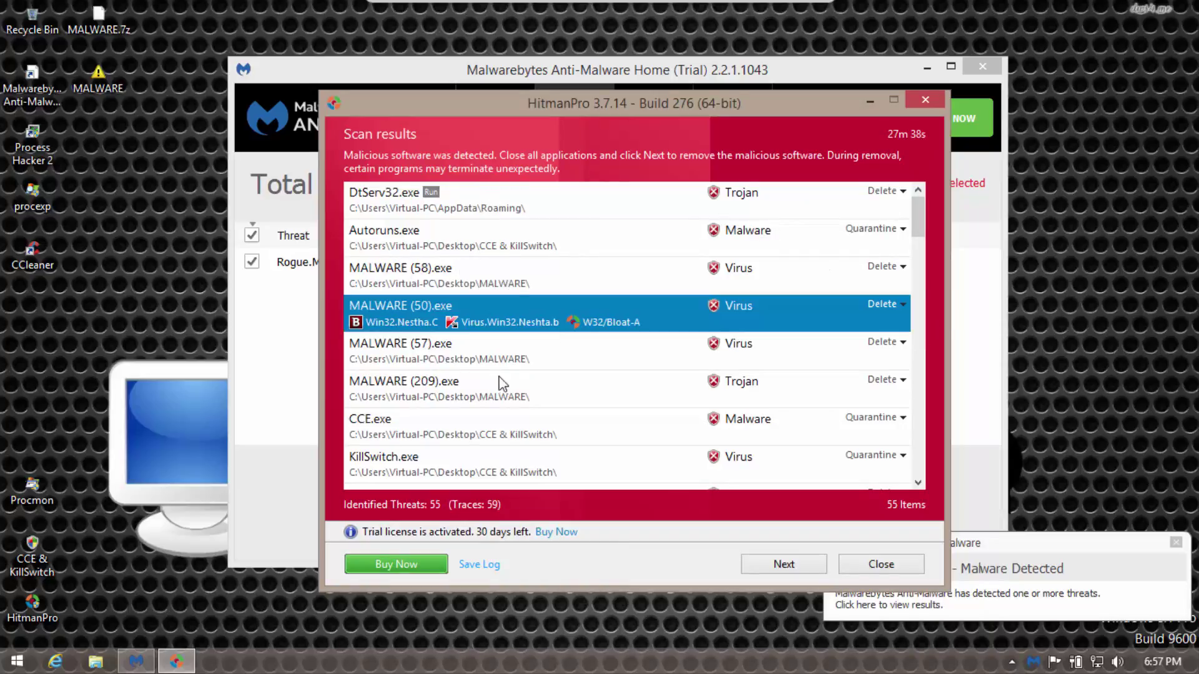
click(465, 343)
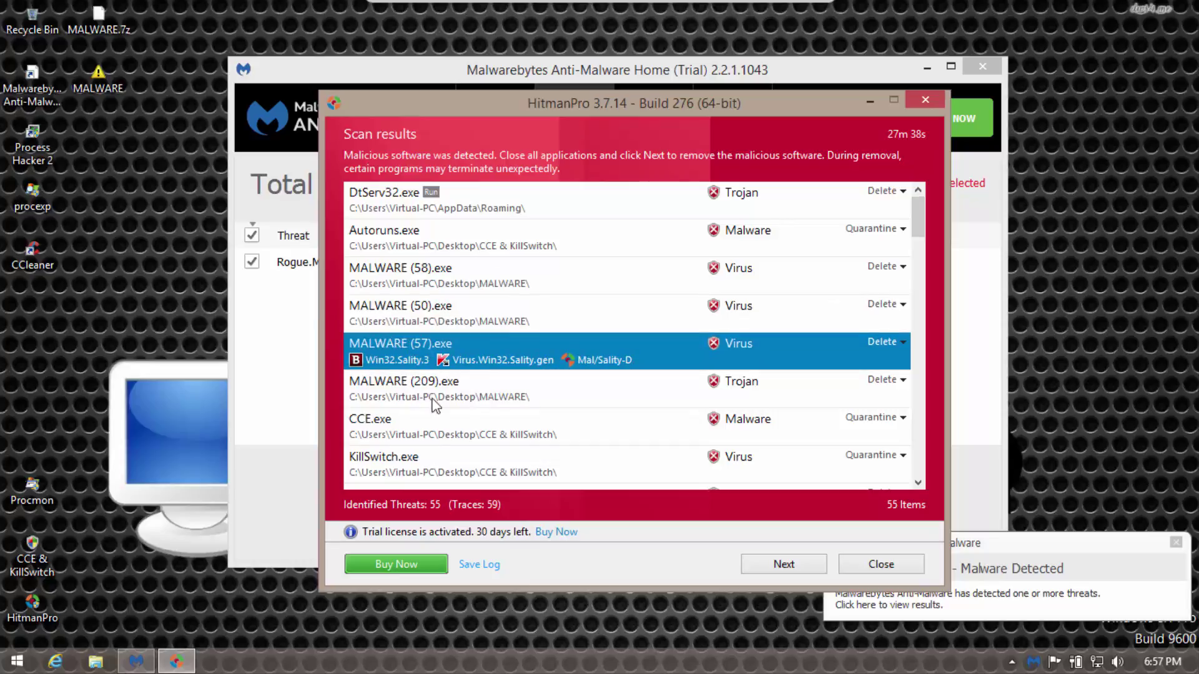
click(497, 403)
click(497, 440)
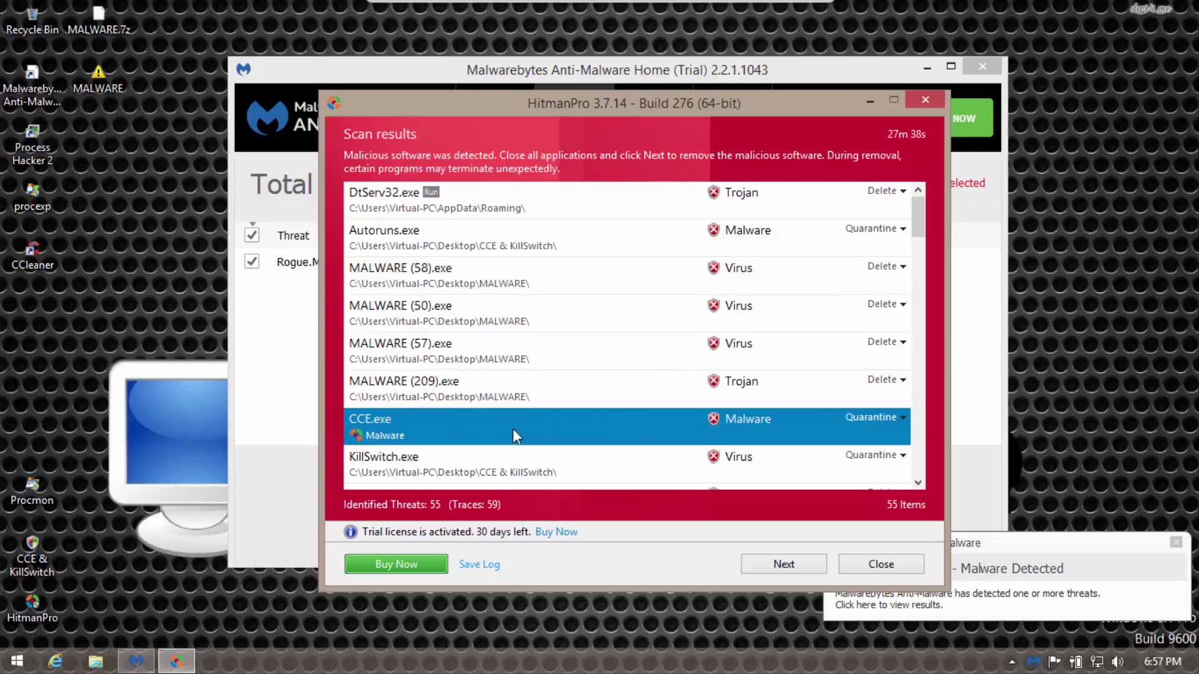
click(488, 462)
click(386, 200)
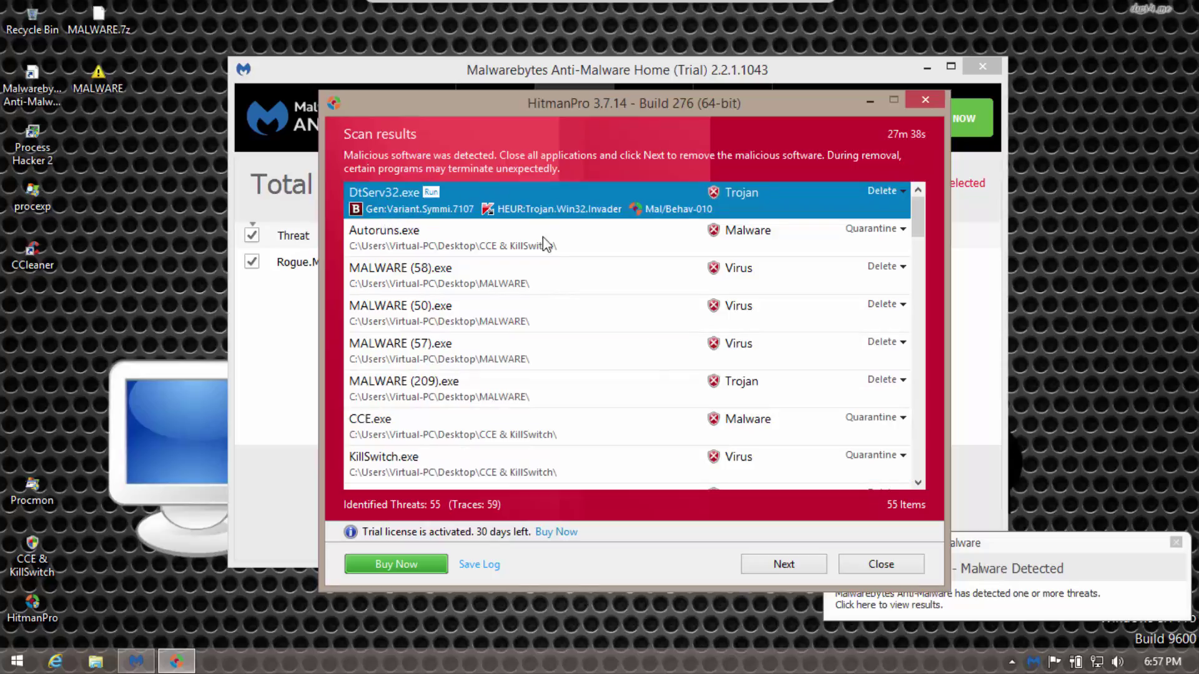
click(533, 262)
click(489, 249)
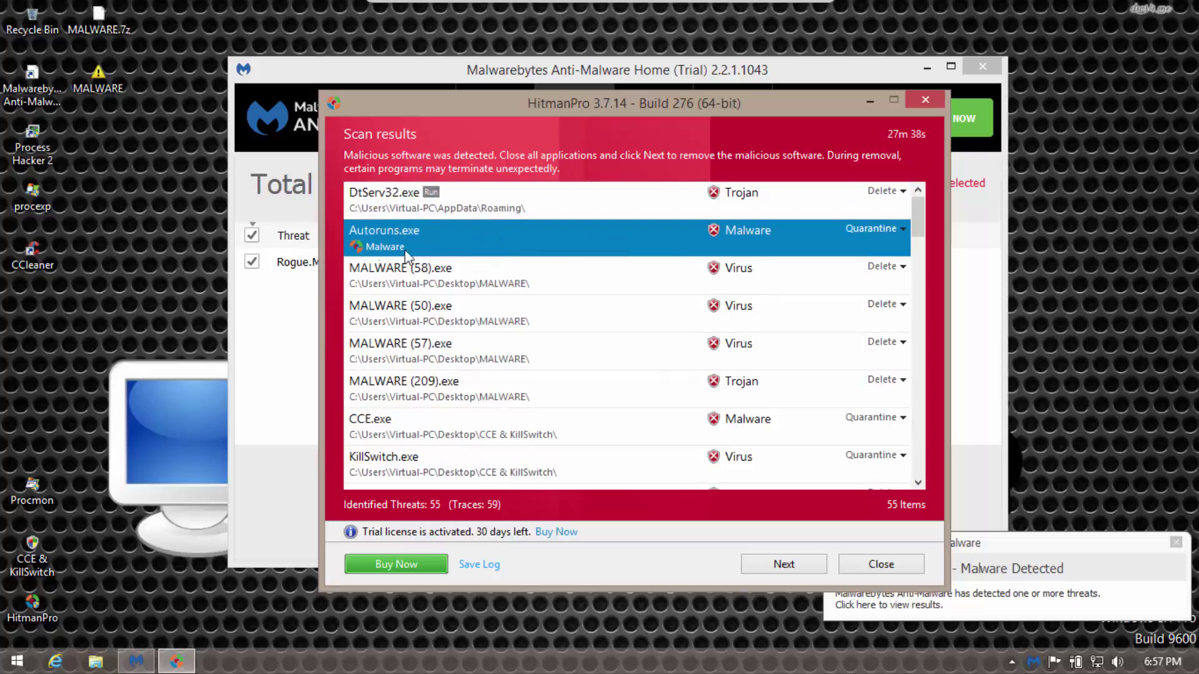
click(438, 462)
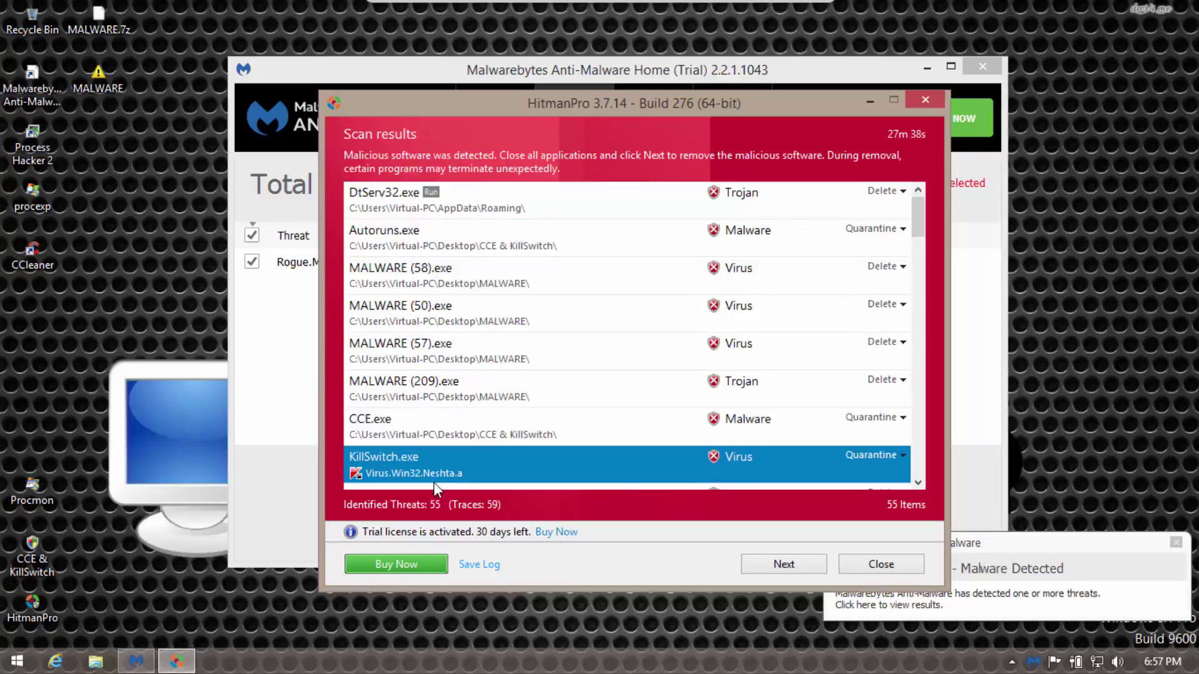
- Look through the rest of the scan results and inspect the detections for procexp.exe and dpnsPING.exe
scroll(409, 387, down, 3)
scroll(400, 256, down, 10)
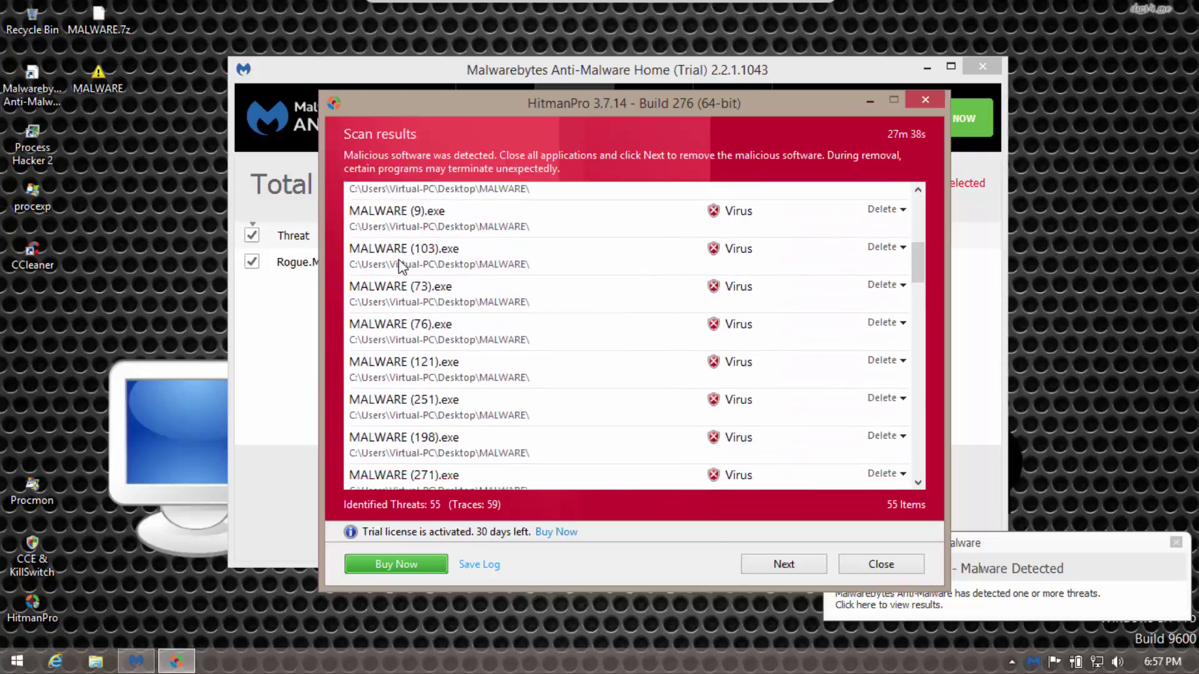
scroll(433, 249, up, 3)
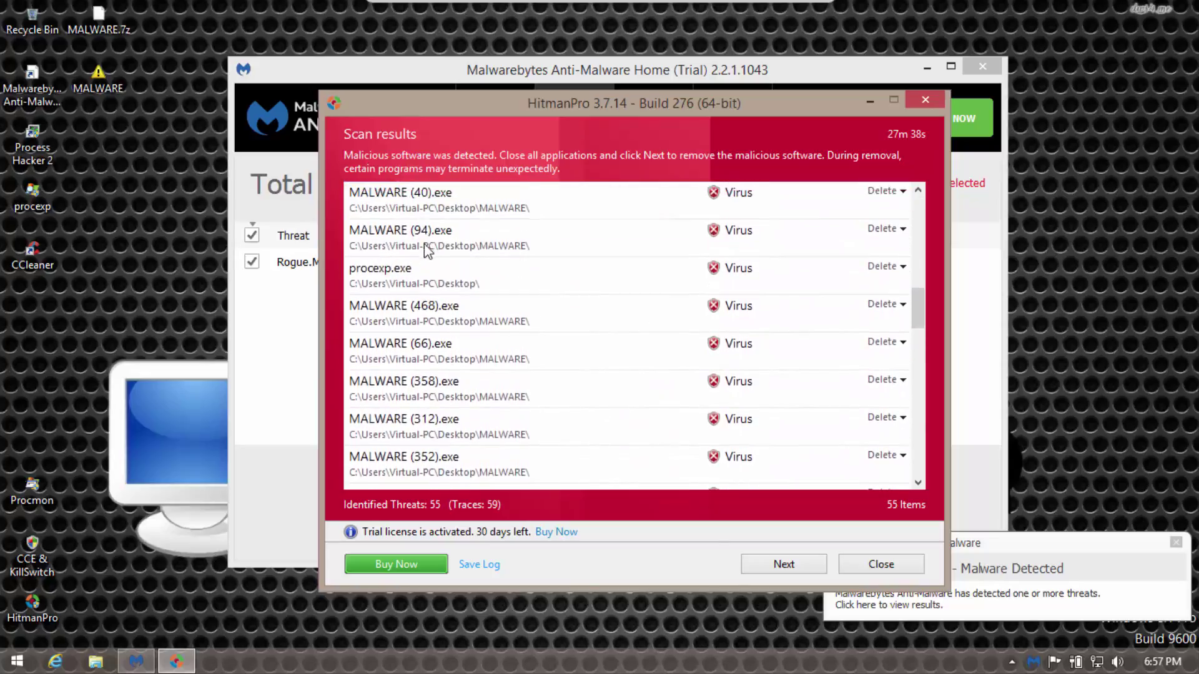
click(384, 274)
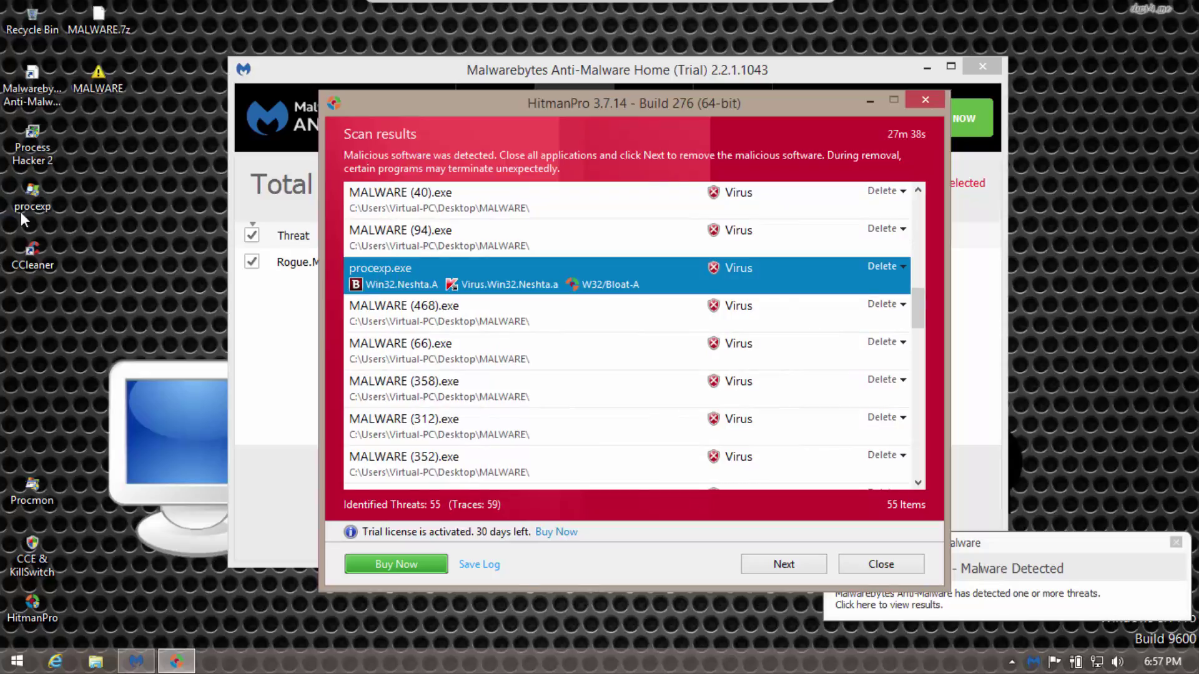
scroll(633, 391, down, 5)
scroll(440, 294, down, 6)
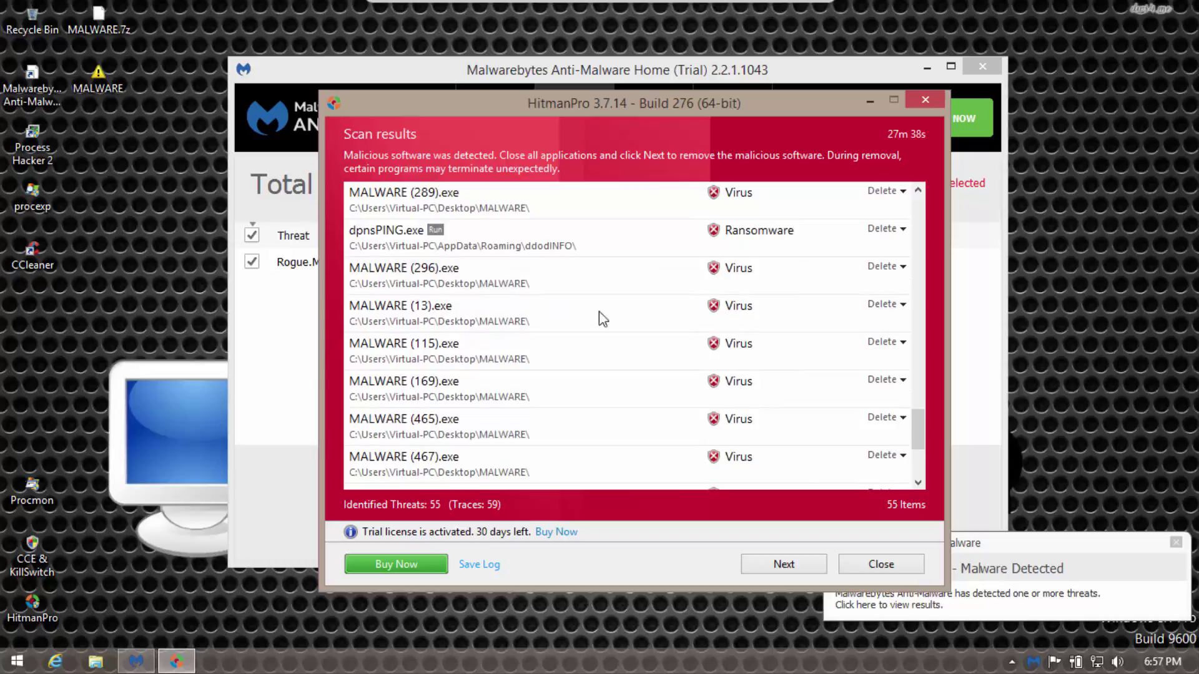
click(411, 236)
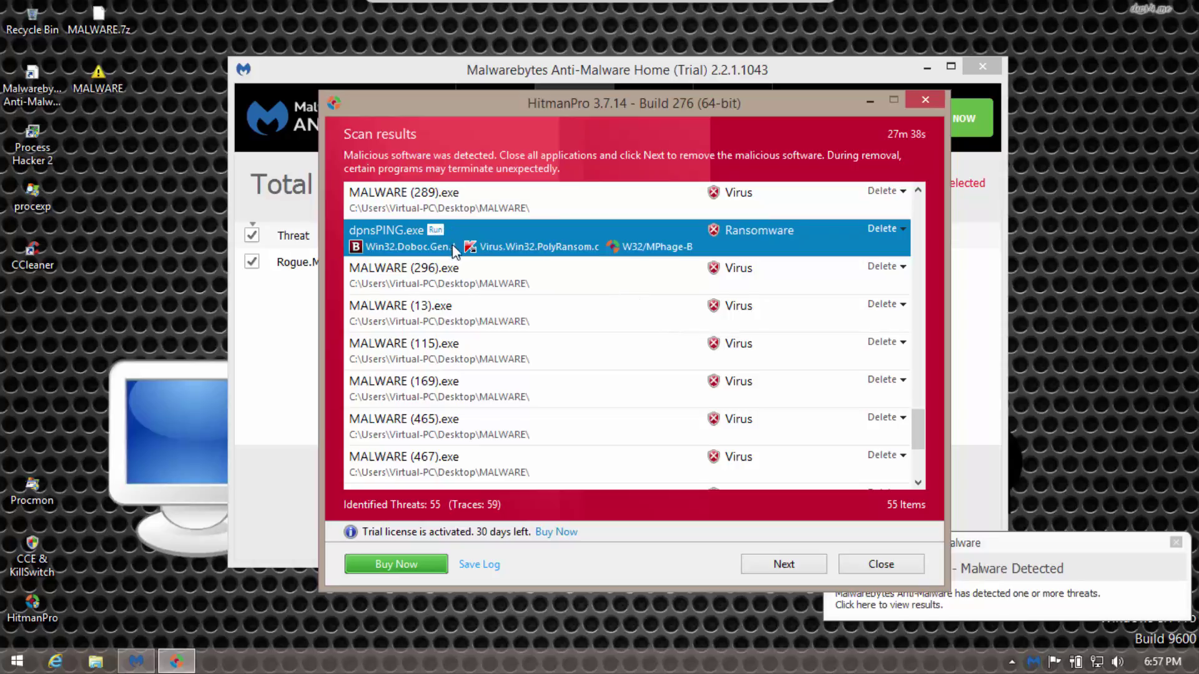
- Inspect HitmanPro's detection names for Procmon.exe and MALWARE (95).exe, and close HitmanPro without removing anything
scroll(437, 281, down, 5)
click(382, 422)
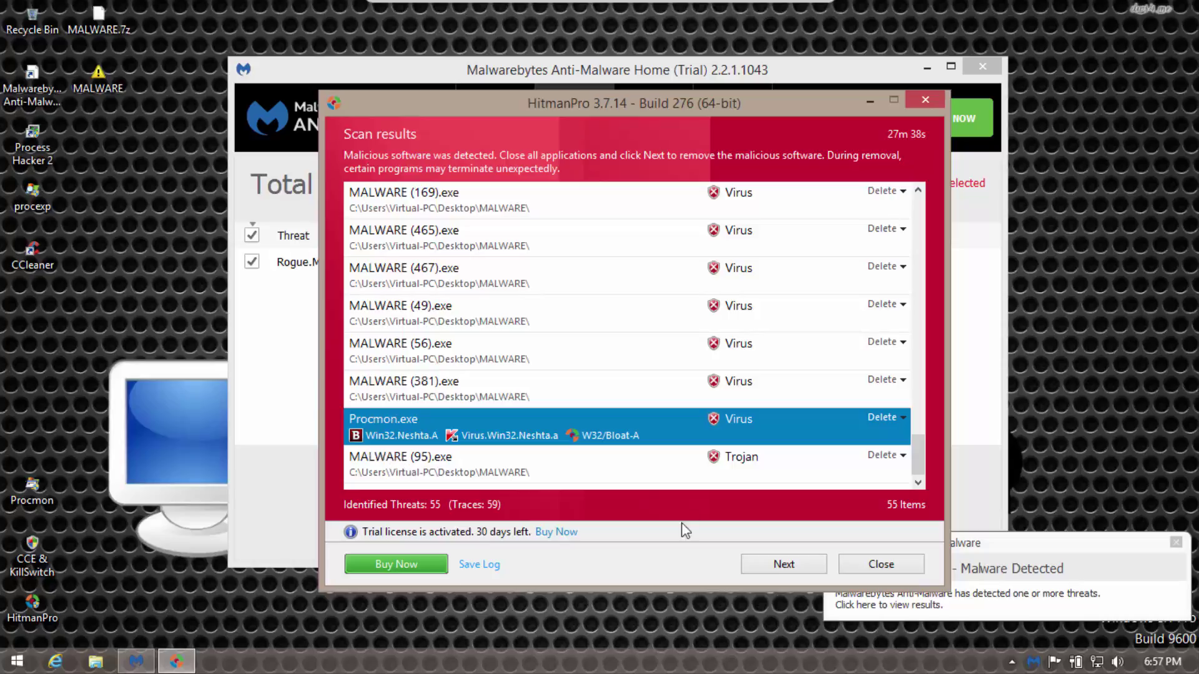
click(411, 470)
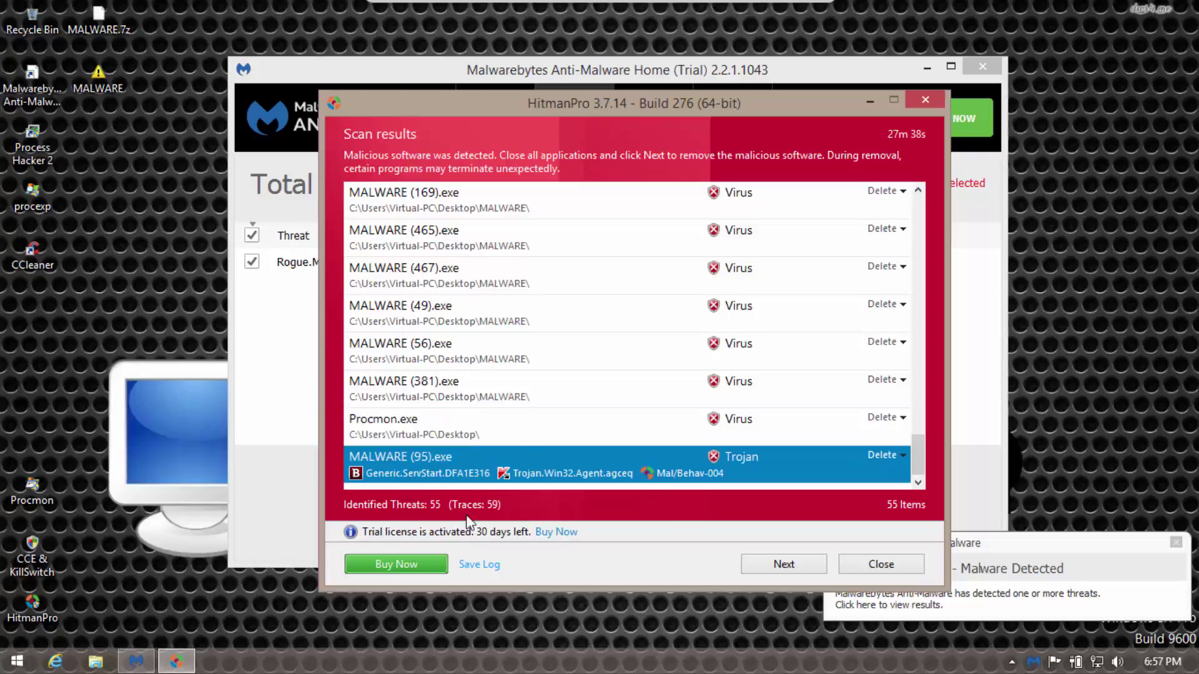
click(907, 569)
click(699, 272)
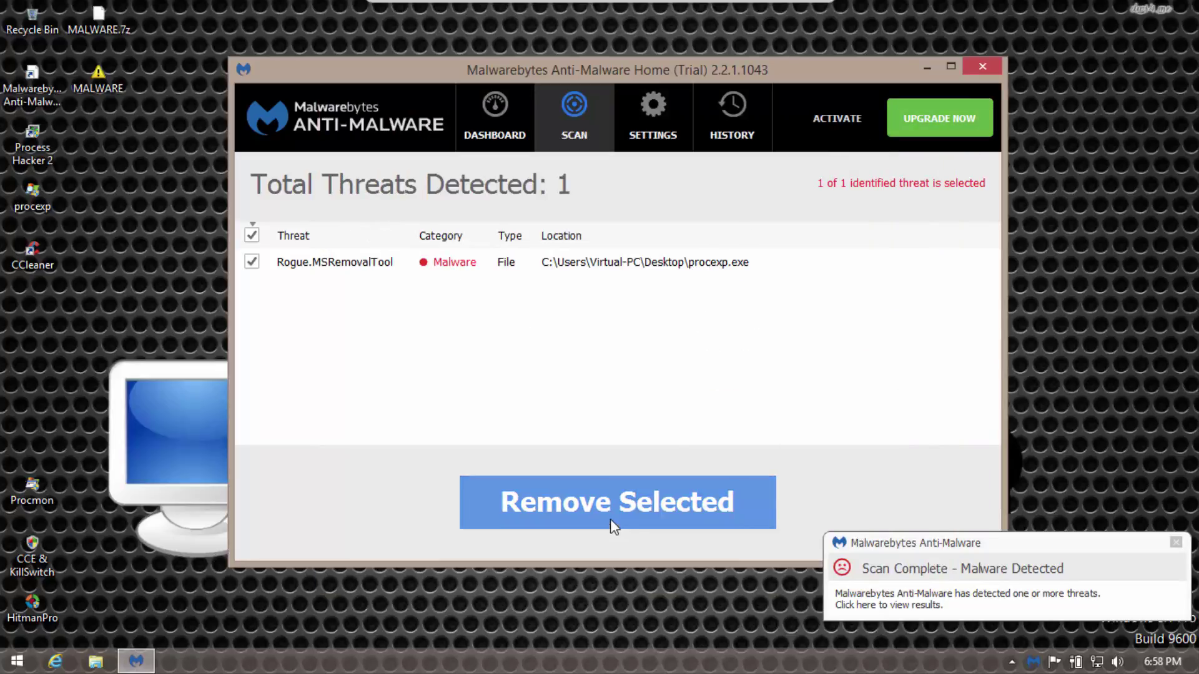
- Remove the selected Rogue.MSRemovalTool threat in Malwarebytes Anti-Malware, decline the restart, and finish the threat scan
click(667, 514)
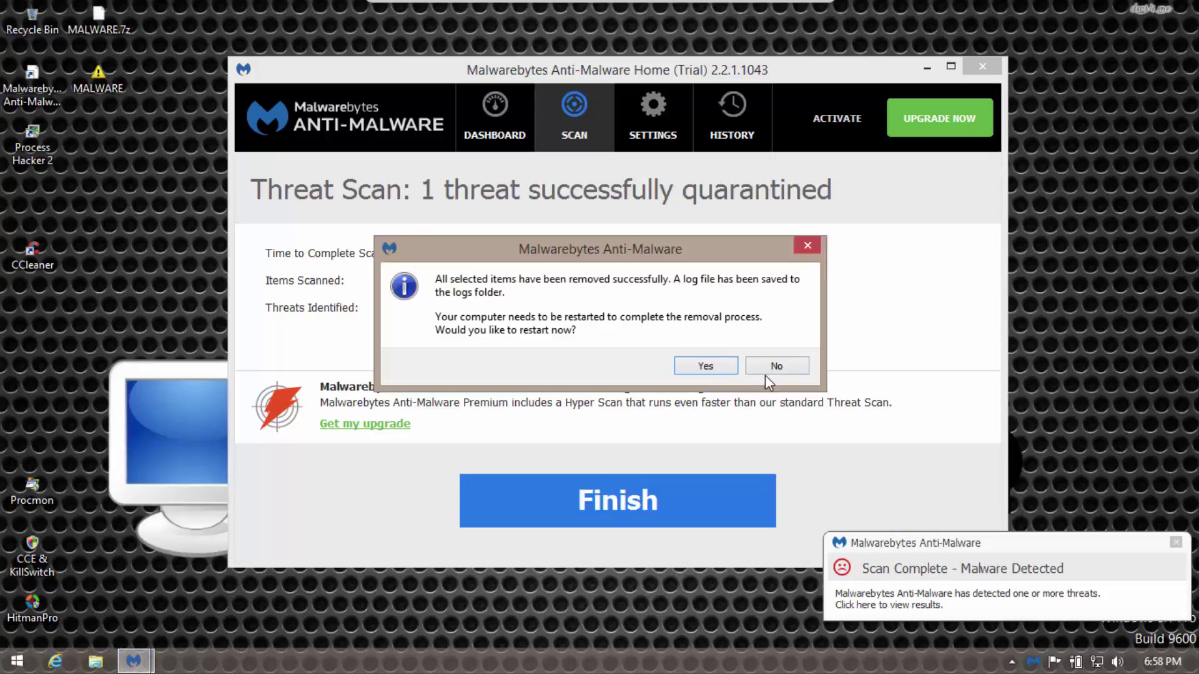
drag(765, 375, 646, 447)
click(774, 367)
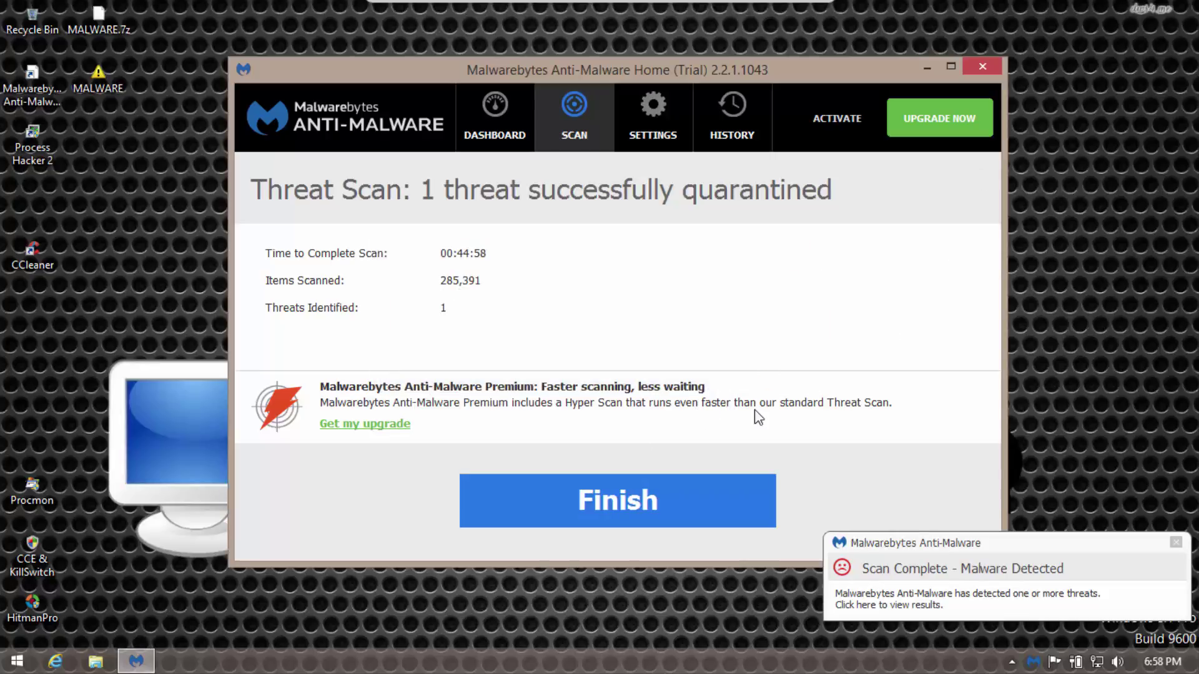
click(752, 506)
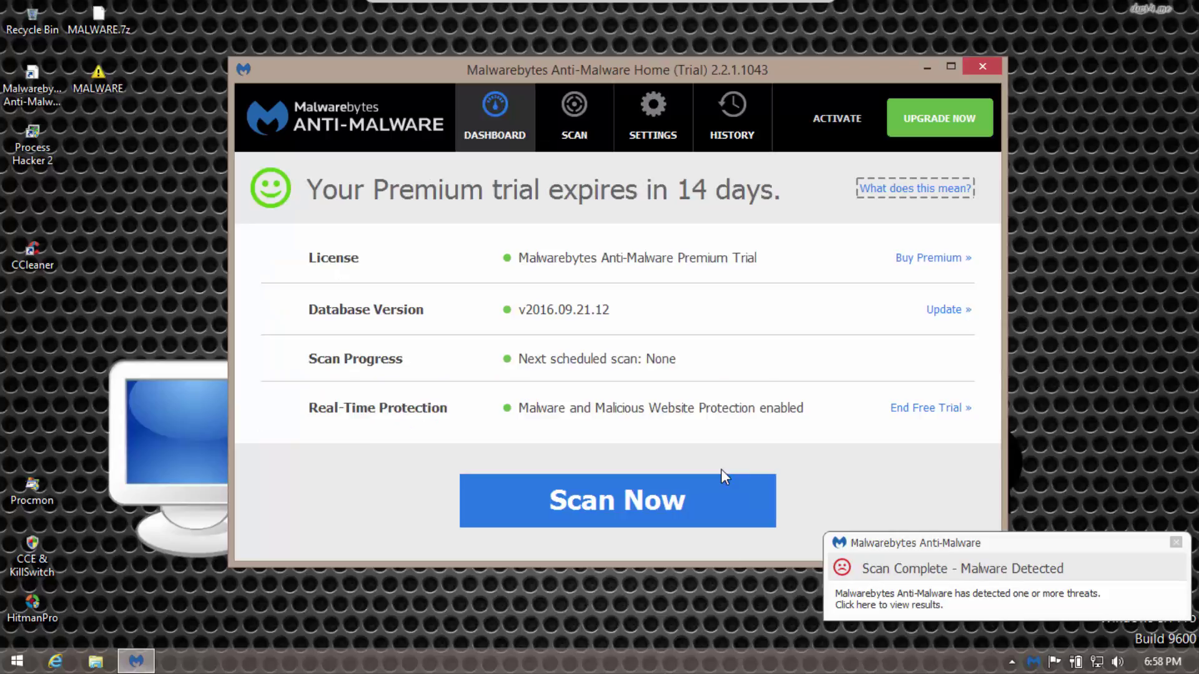